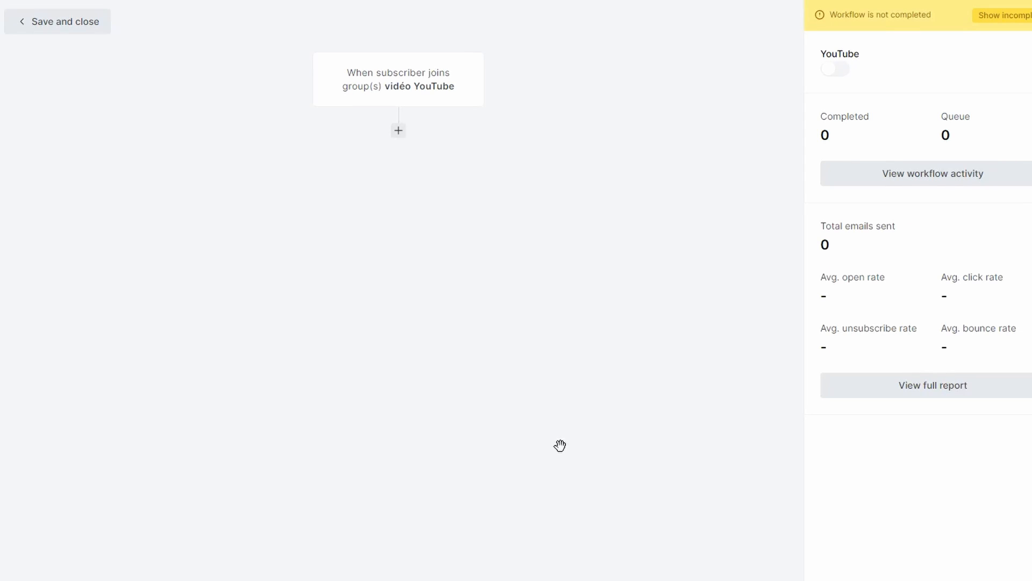
Add an email step after the workflow trigger and name it "séquence A - Mail 1.1"
{"action": "left_click", "coordinate": [399, 131]}
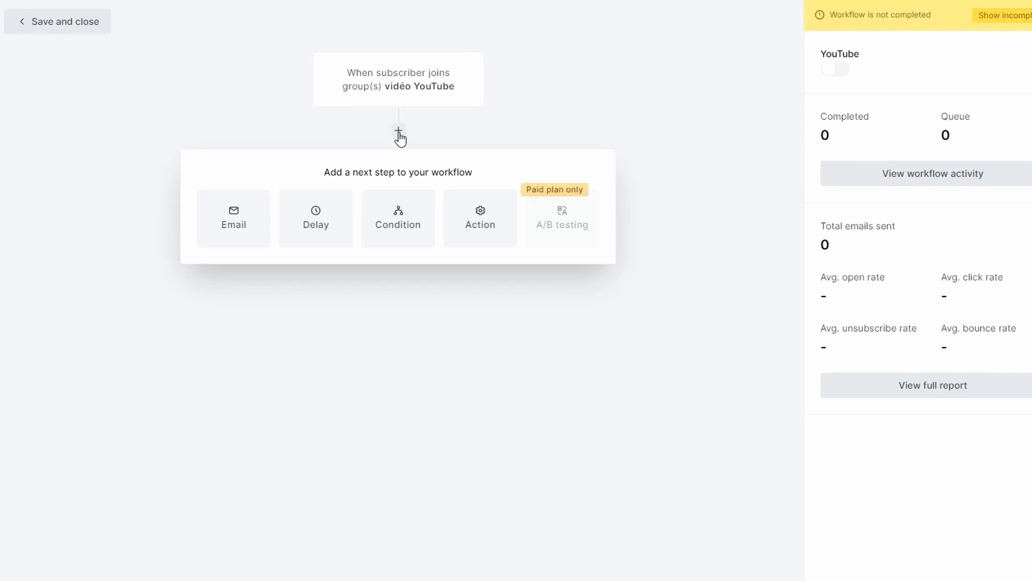
{"action": "left_click", "coordinate": [243, 235]}
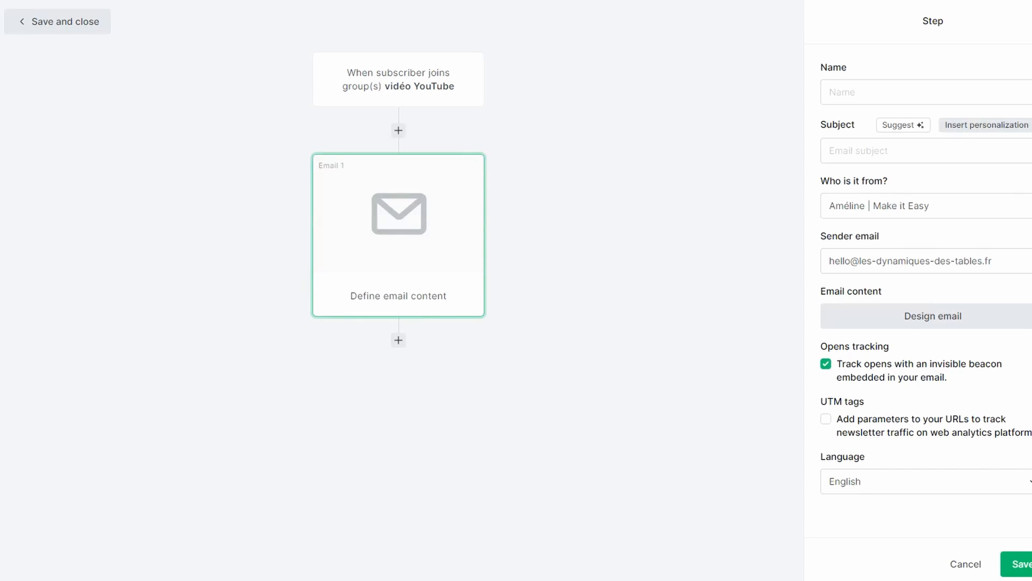
{"action": "left_click", "coordinate": [812, 99]}
{"action": "type", "text": "Bonjour"}
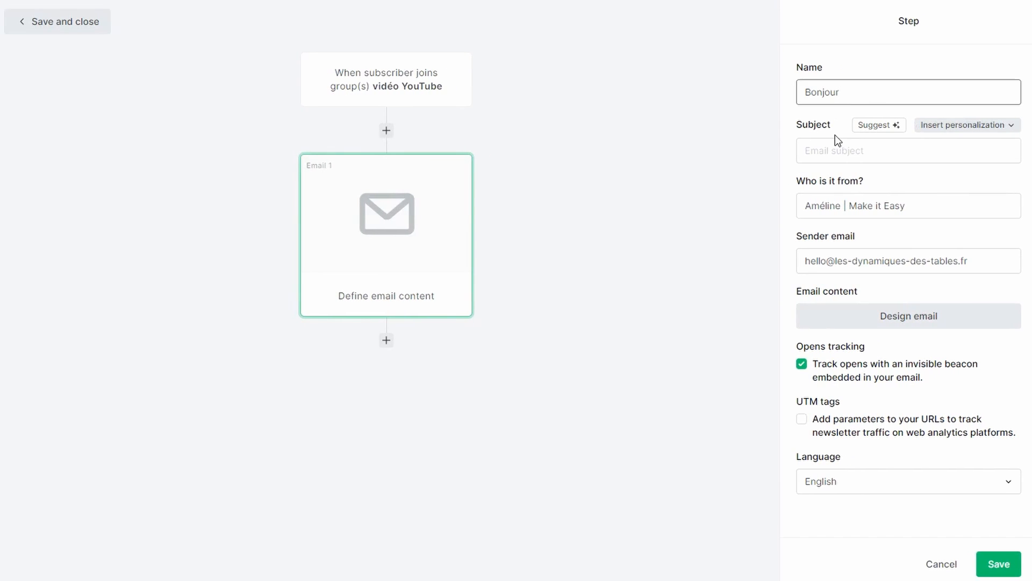
{"action": "key", "text": "ctrl+a"}
{"action": "key", "text": "BackSpace"}
{"action": "type", "text": "séquence A - Mail 1.1"}
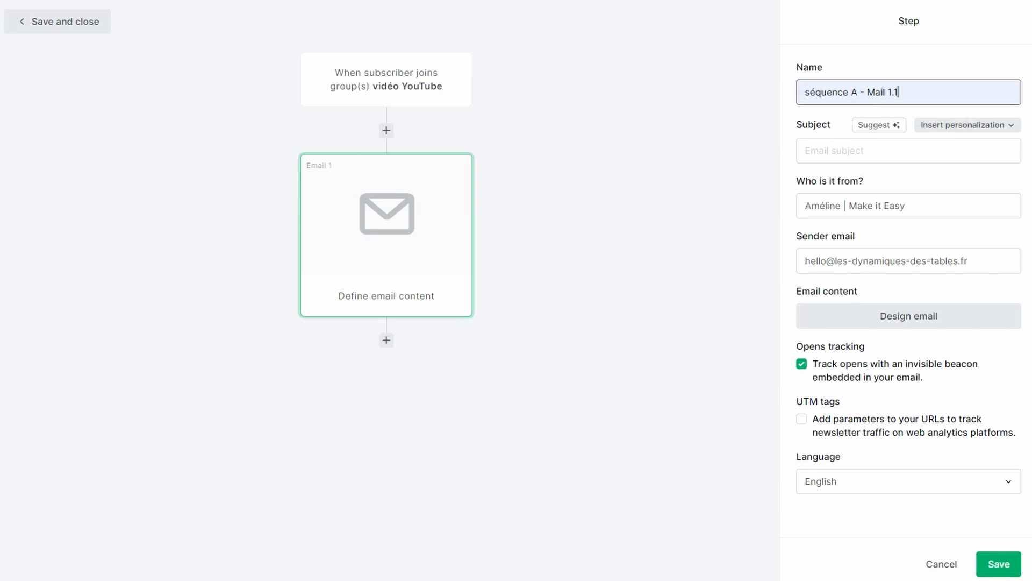
Set the email subject to "Hello {$name} !" using the name personalization variable
{"action": "left_click", "coordinate": [913, 155]}
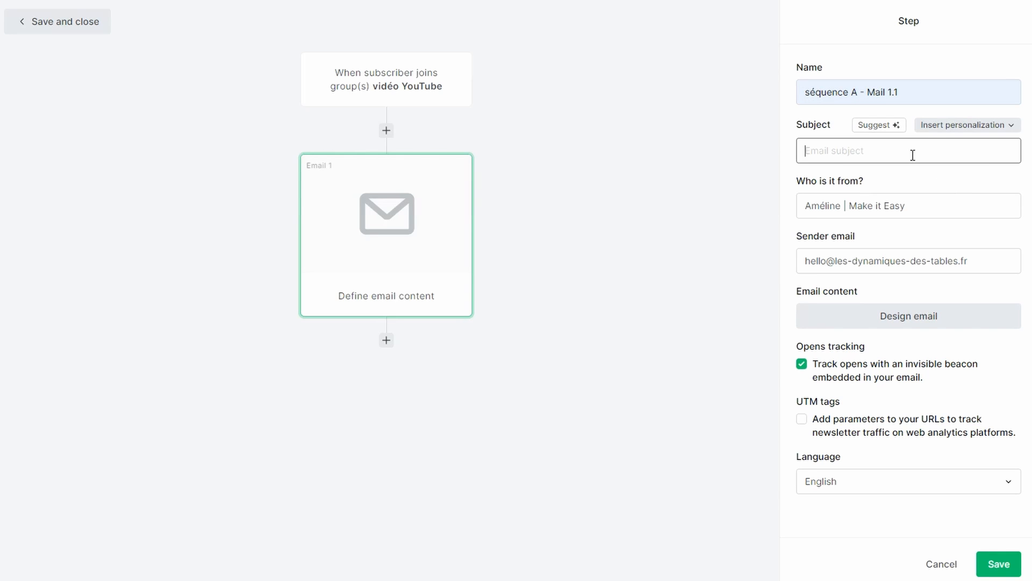
{"action": "type", "text": "Hello"}
{"action": "left_click", "coordinate": [950, 126]}
{"action": "left_click", "coordinate": [907, 155]}
{"action": "type", "text": "!"}
Shorten the email's sender name to "Make it Easy" and set its language to Français
{"action": "left_click_drag", "start_coordinate": [919, 202], "coordinate": [592, 192]}
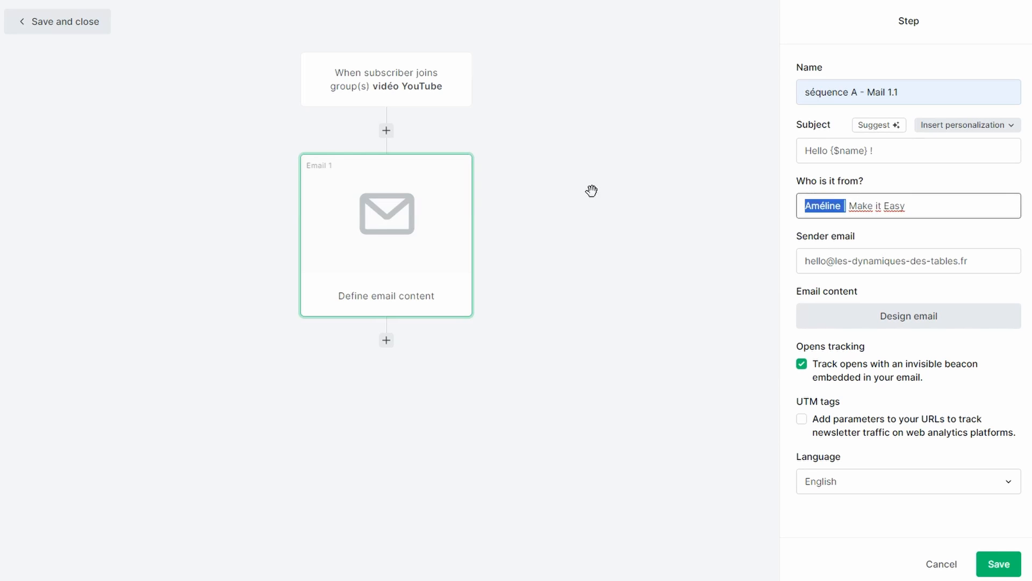
{"action": "key", "text": "BackSpace"}
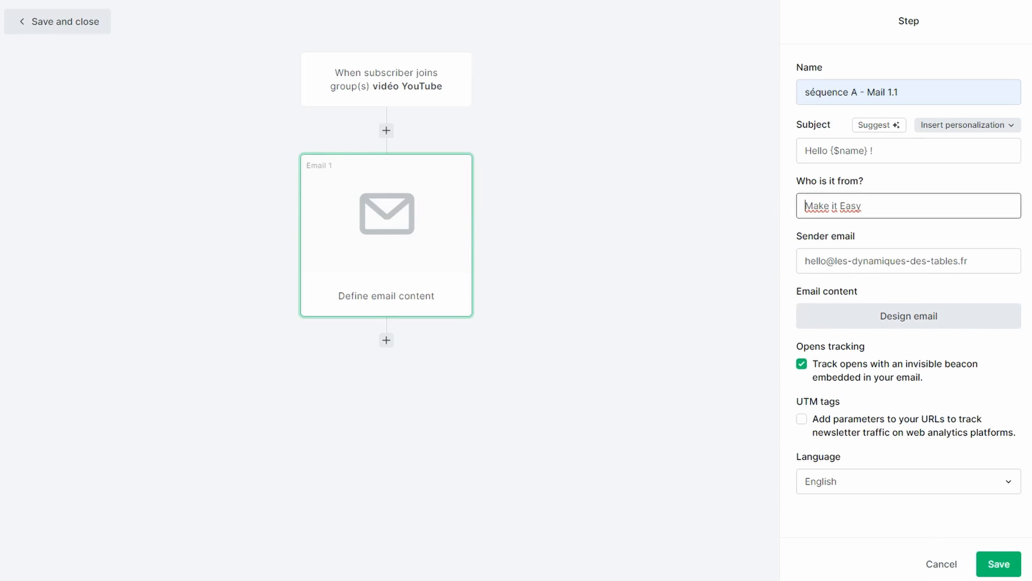
{"action": "left_click", "coordinate": [854, 481]}
{"action": "left_click", "coordinate": [852, 449]}
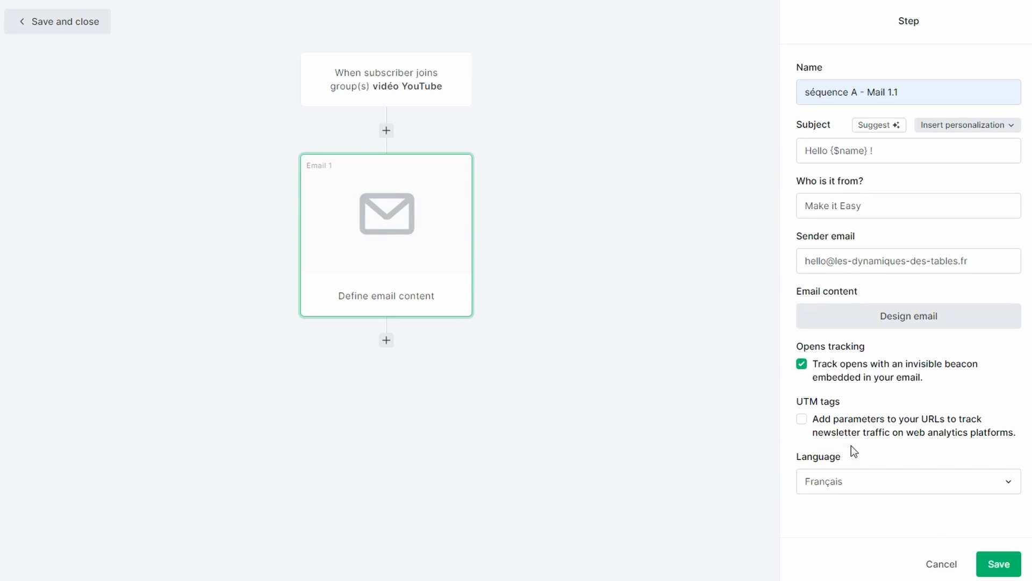
Toggle the UTM tags option and start designing the email from scratch in the rich-text editor
{"action": "left_click", "coordinate": [805, 422]}
{"action": "left_click", "coordinate": [937, 323]}
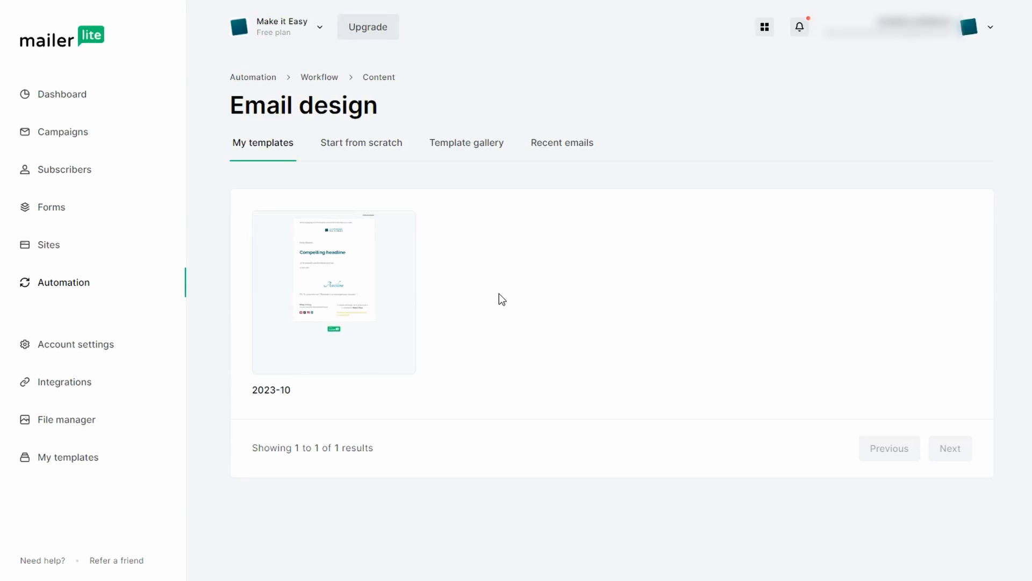
{"action": "left_click", "coordinate": [385, 143]}
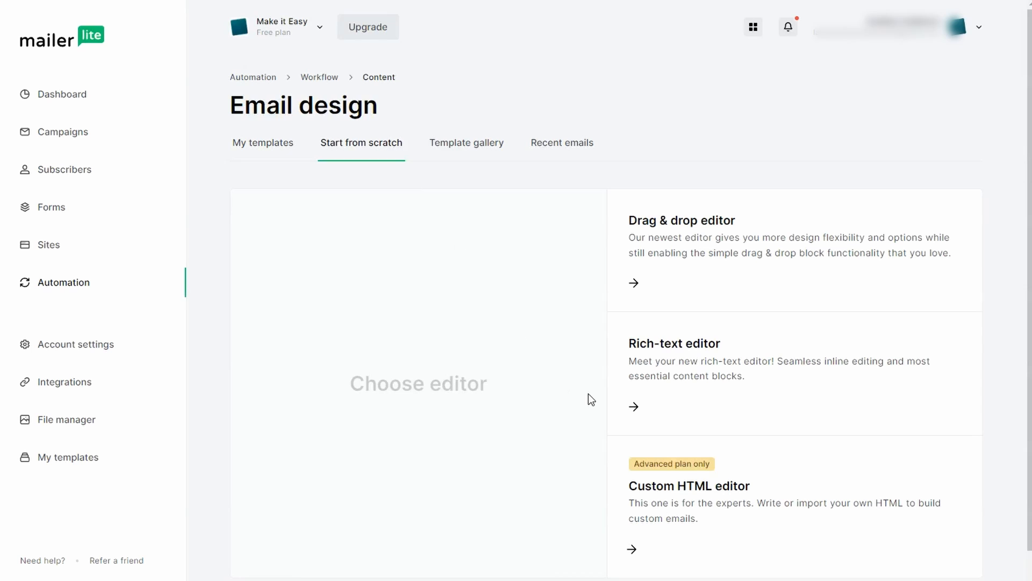
{"action": "scroll", "coordinate": [594, 399], "scroll_direction": "down", "scroll_amount": 1}
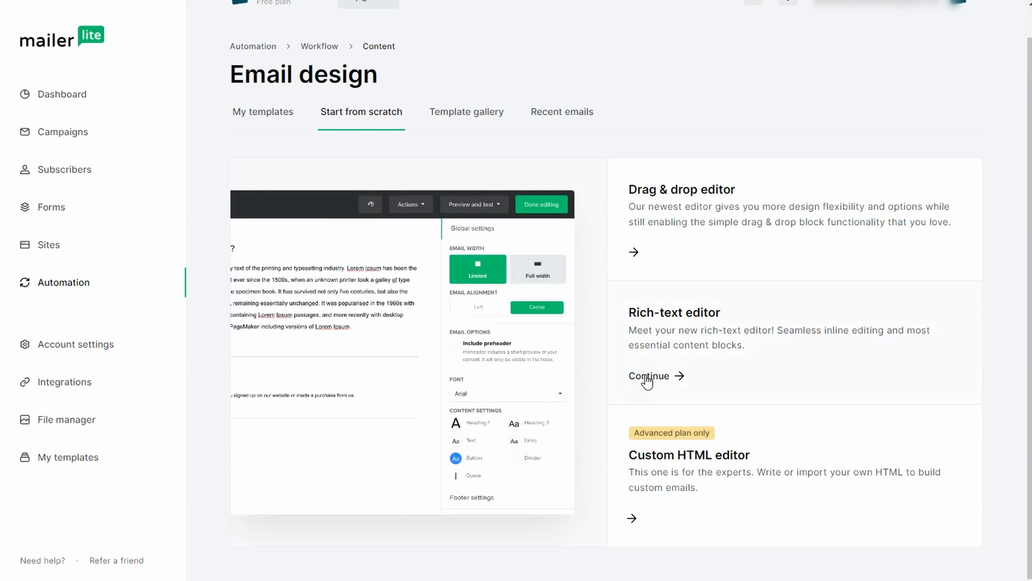
{"action": "left_click", "coordinate": [673, 385]}
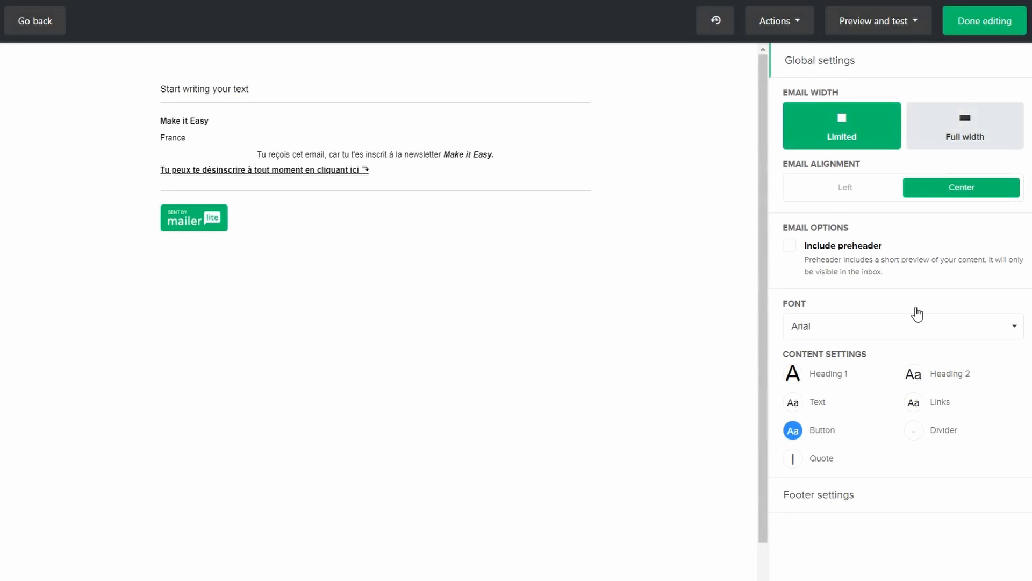
Try the full email width, return it to Limited, and align the email to the left
{"action": "left_click", "coordinate": [963, 138]}
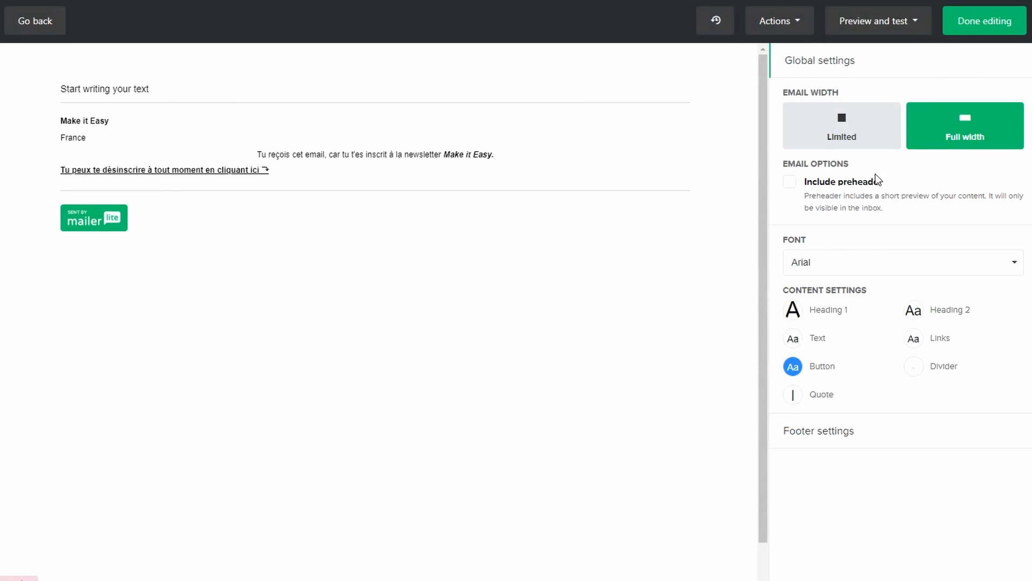
{"action": "left_click", "coordinate": [859, 140]}
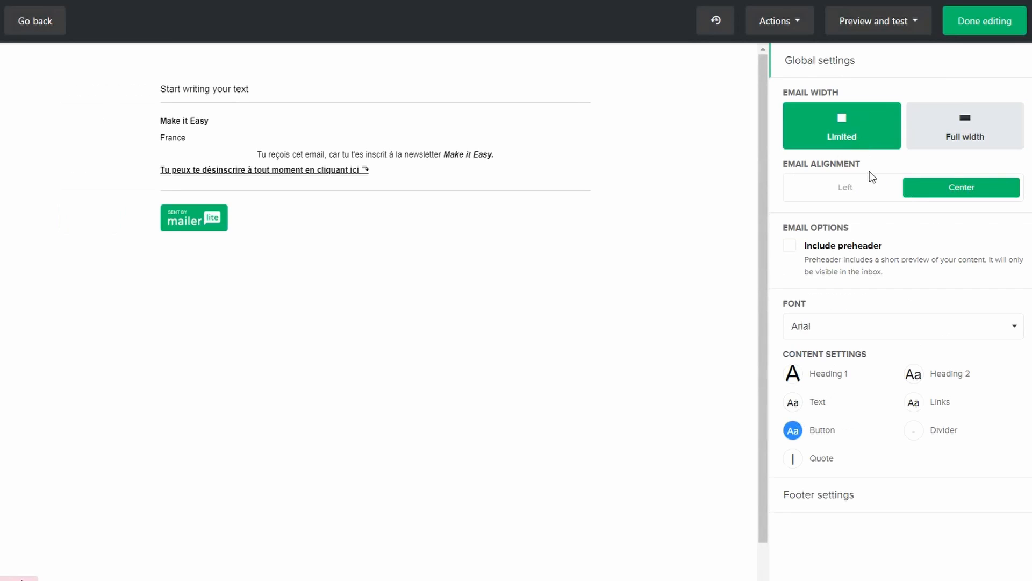
{"action": "left_click", "coordinate": [843, 192]}
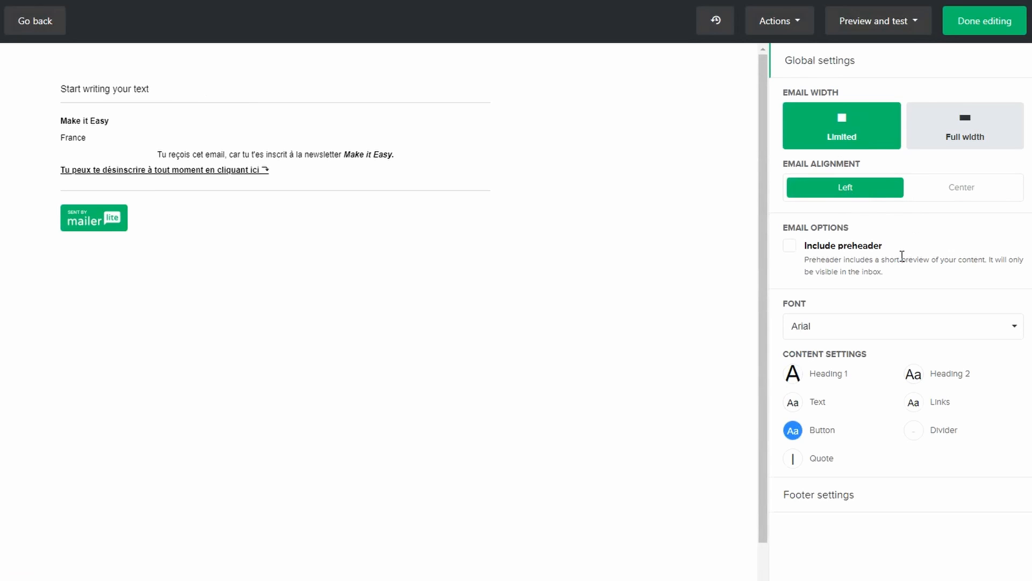
Include a preheader in the email reading "Mon super pre-header !"
{"action": "left_click", "coordinate": [790, 248]}
{"action": "left_click", "coordinate": [807, 304]}
{"action": "type", "text": "Mon"}
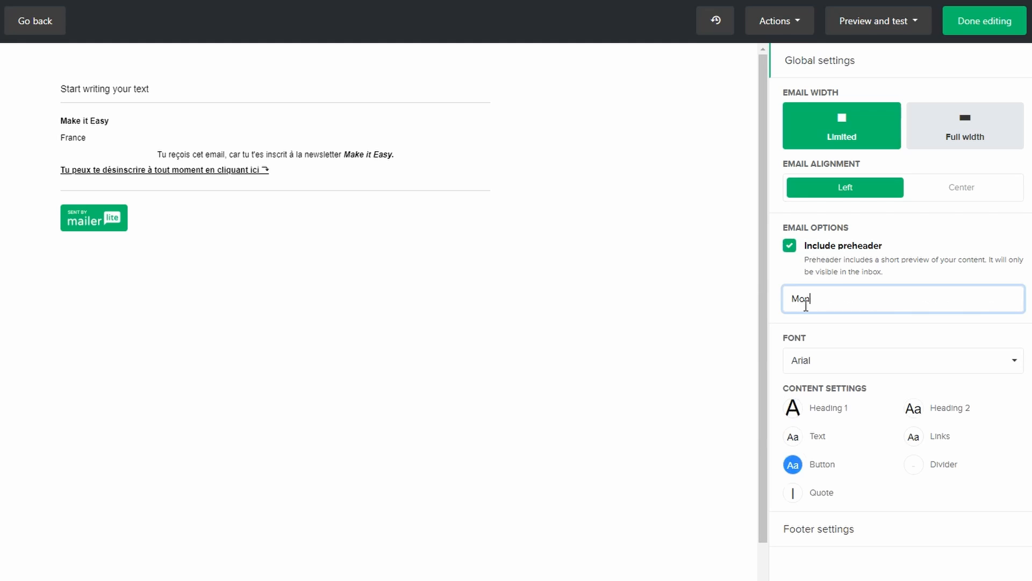
{"action": "type", "text": " super pre-header !"}
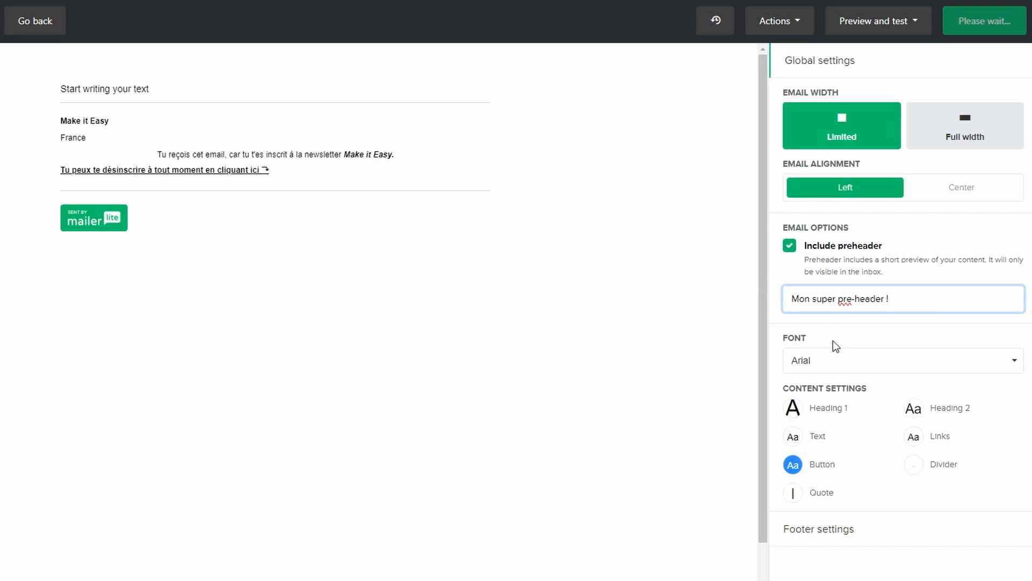
Set the font of the email's Text style to Verdana
{"action": "left_click", "coordinate": [794, 437]}
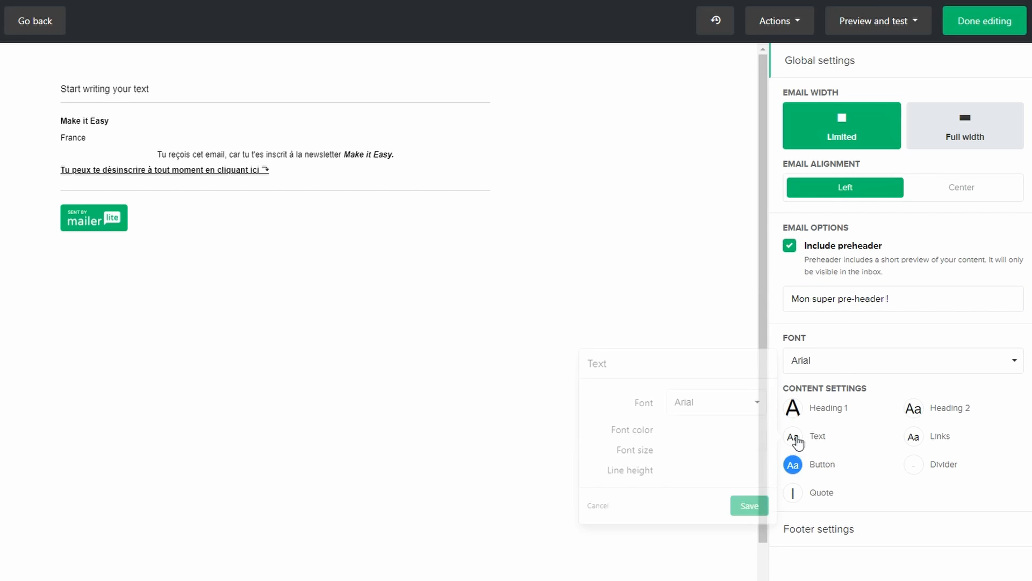
{"action": "left_click", "coordinate": [734, 409]}
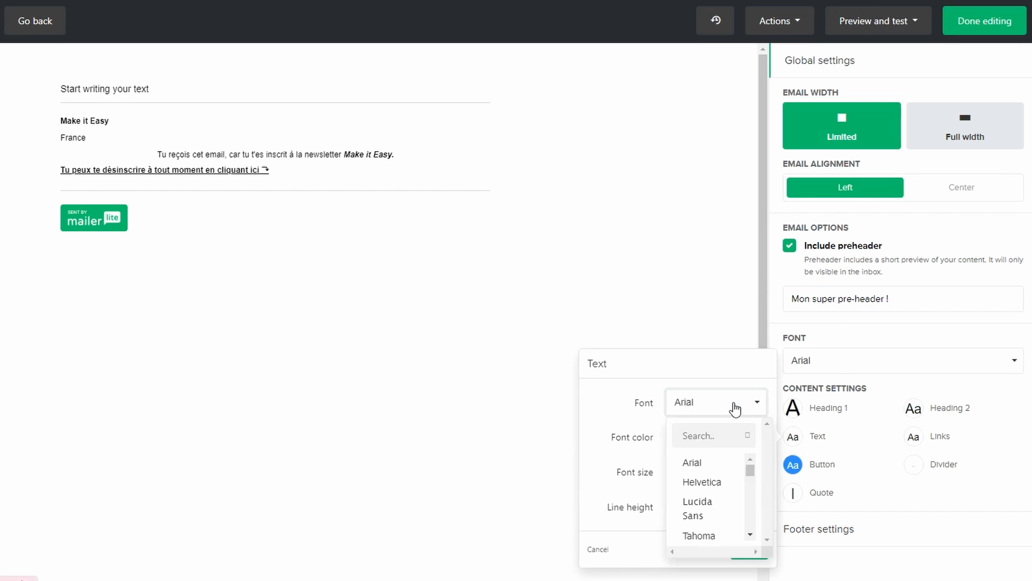
{"action": "scroll", "coordinate": [714, 488], "scroll_direction": "down", "scroll_amount": 3}
{"action": "left_click", "coordinate": [706, 479]}
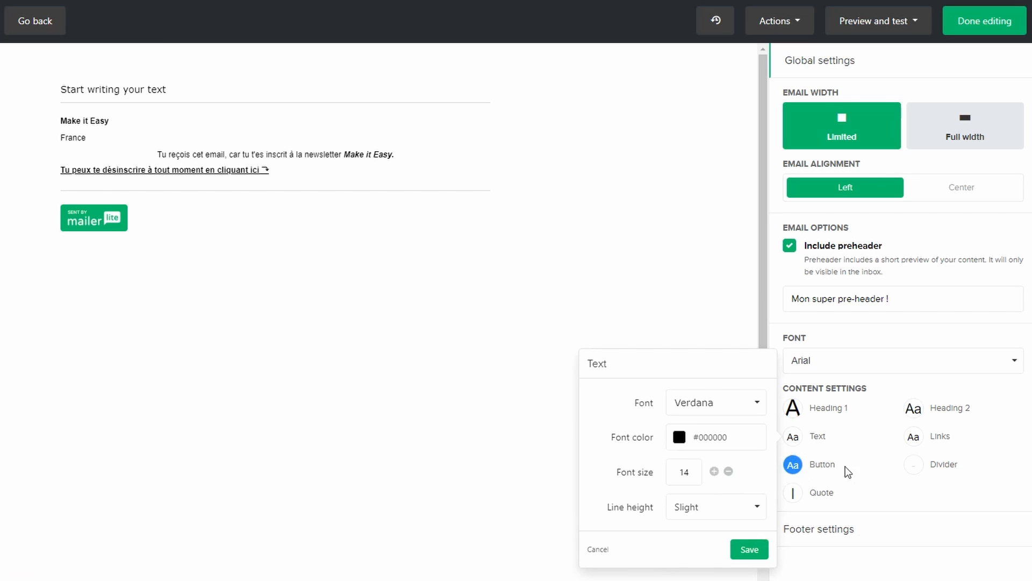
Set the font color of the Heading 1 style to green from the popular colors
{"action": "left_click", "coordinate": [792, 417]}
{"action": "left_click", "coordinate": [713, 379]}
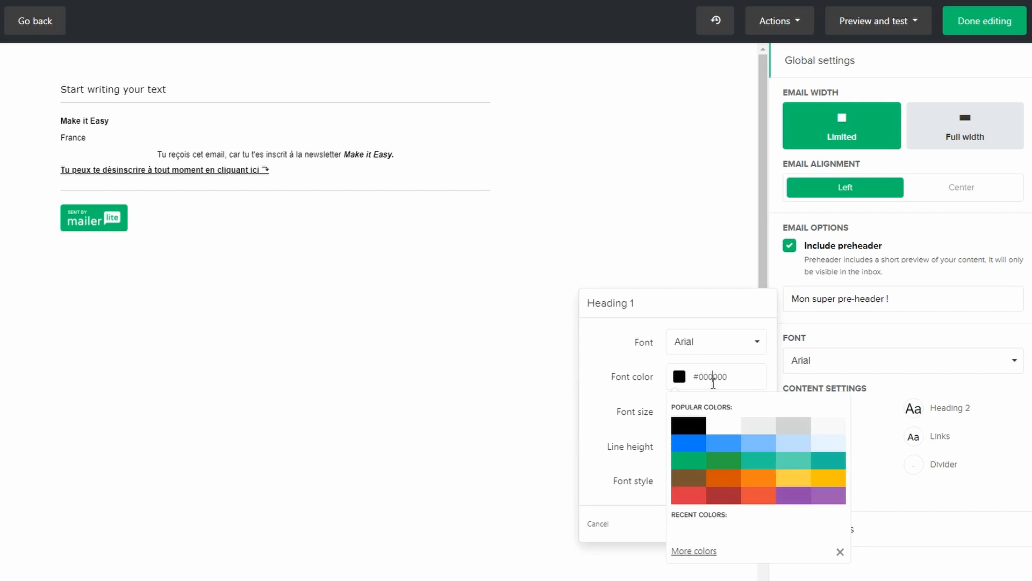
{"action": "left_click", "coordinate": [722, 460]}
{"action": "left_click", "coordinate": [915, 499]}
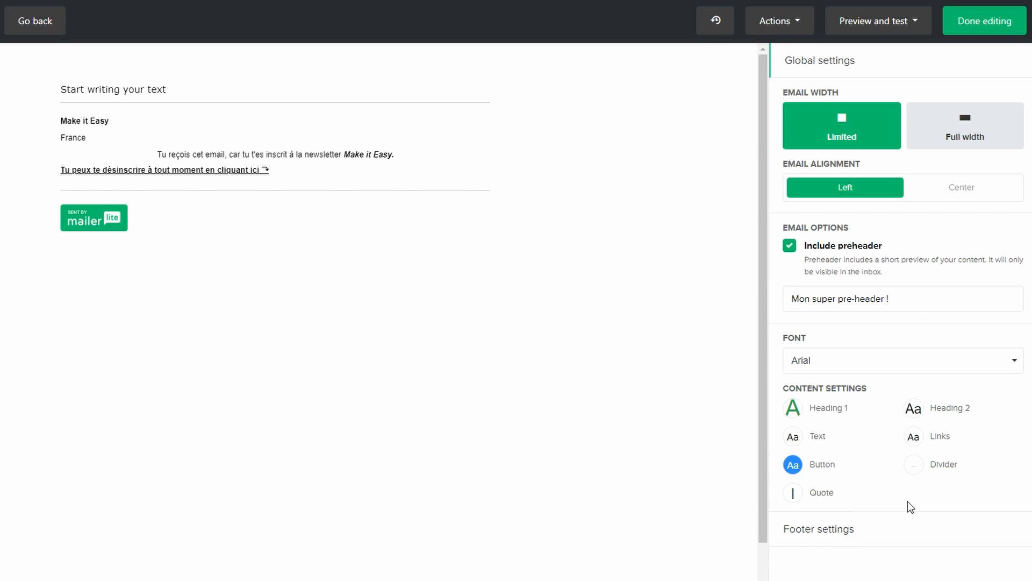
Set the Links style to red #dc3545 with bold and underlined text
{"action": "left_click", "coordinate": [915, 439]}
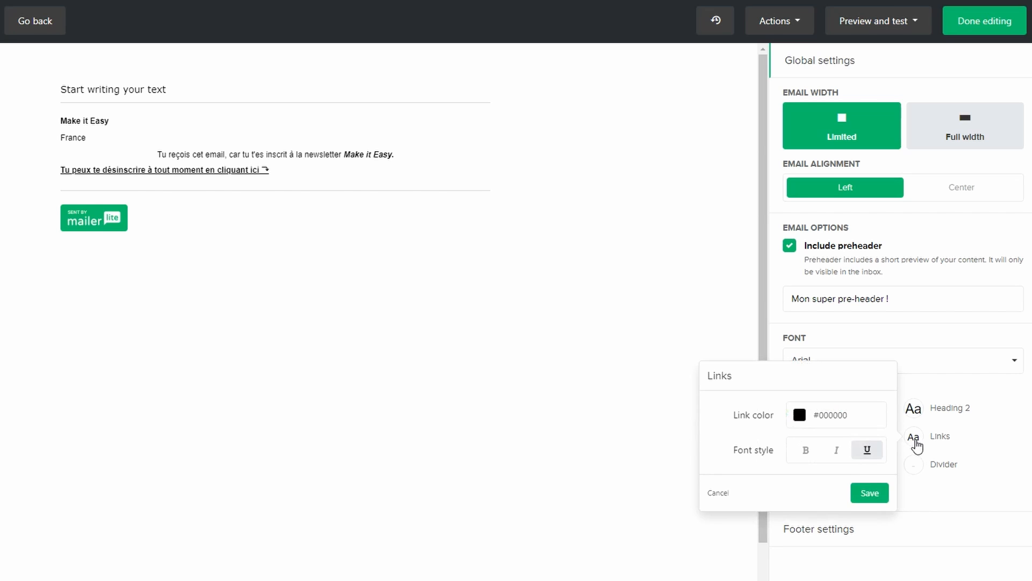
{"action": "left_click", "coordinate": [831, 417]}
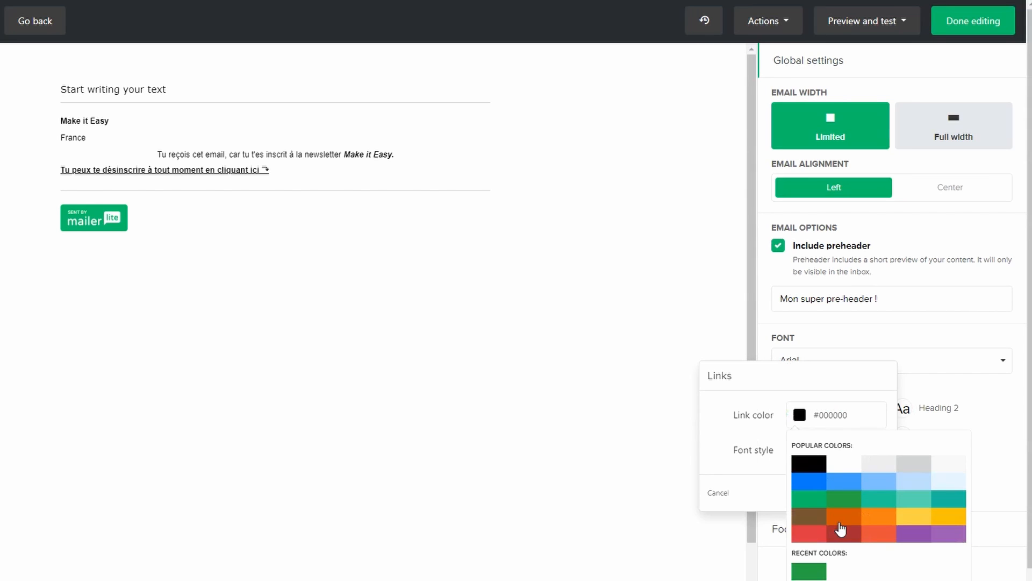
{"action": "left_click", "coordinate": [822, 535]}
{"action": "left_click", "coordinate": [977, 417]}
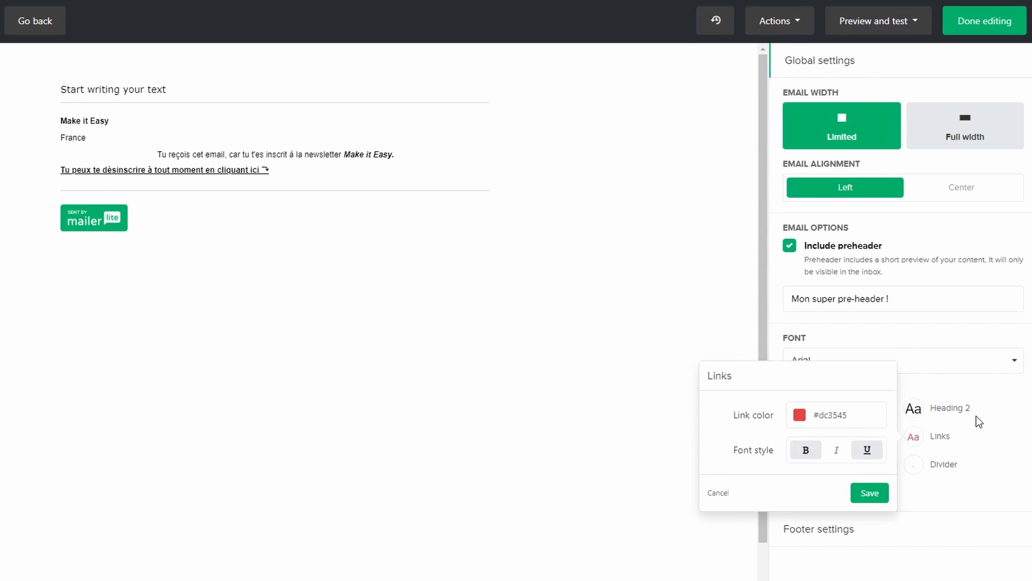
{"action": "left_click", "coordinate": [978, 421]}
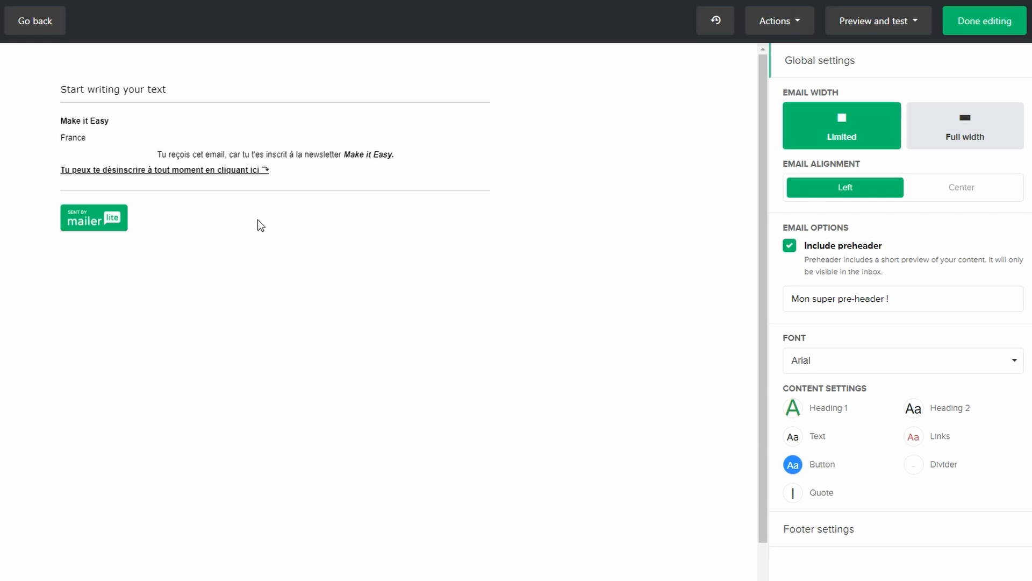
Add a text block below the first line of the email reading "Un nouveau bloc texte"
{"action": "left_click", "coordinate": [197, 85]}
{"action": "key", "text": "Return"}
{"action": "type", "text": "Un nouve"}
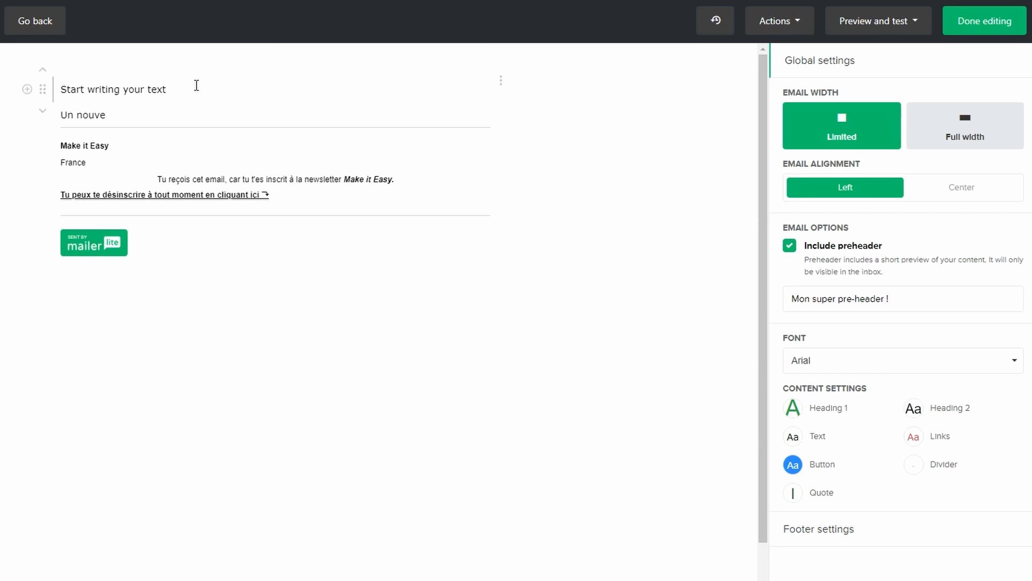
{"action": "type", "text": "au bloc texte"}
Insert another text block directly below the first line, reading "Un autre bloc texte"
{"action": "left_click", "coordinate": [27, 89]}
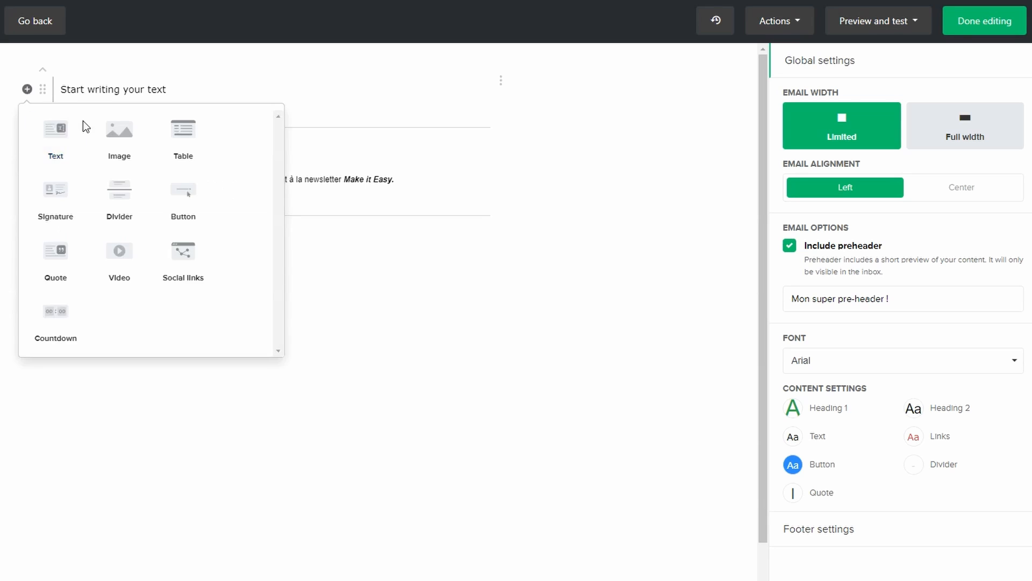
{"action": "left_click", "coordinate": [61, 141]}
{"action": "type", "text": "Un aut"}
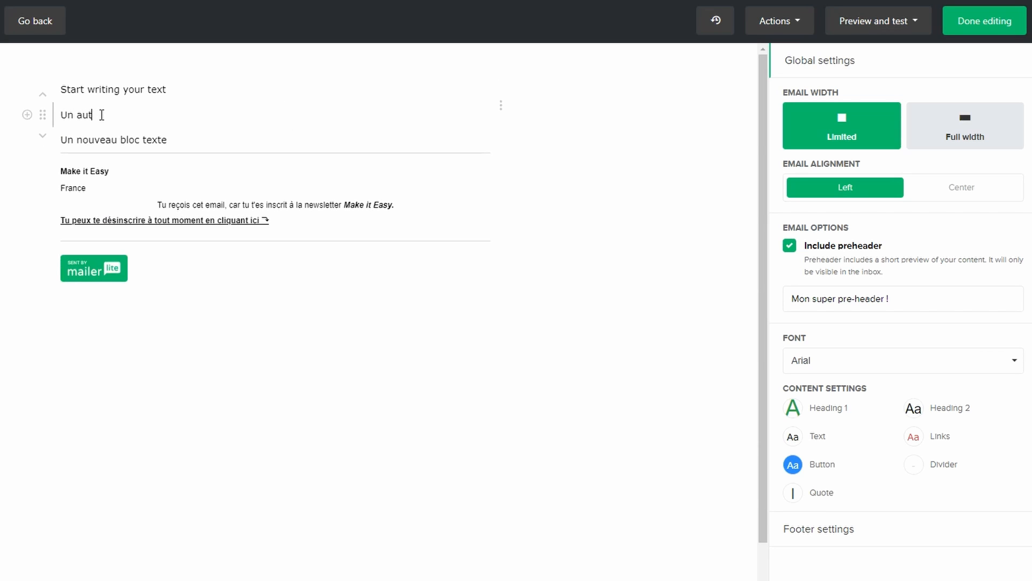
{"action": "type", "text": "re bloc texte"}
Format the "Un autre bloc texte" line as Heading 1
{"action": "left_click_drag", "start_coordinate": [60, 89], "coordinate": [174, 101]}
{"action": "left_click_drag", "start_coordinate": [96, 114], "coordinate": [126, 115]}
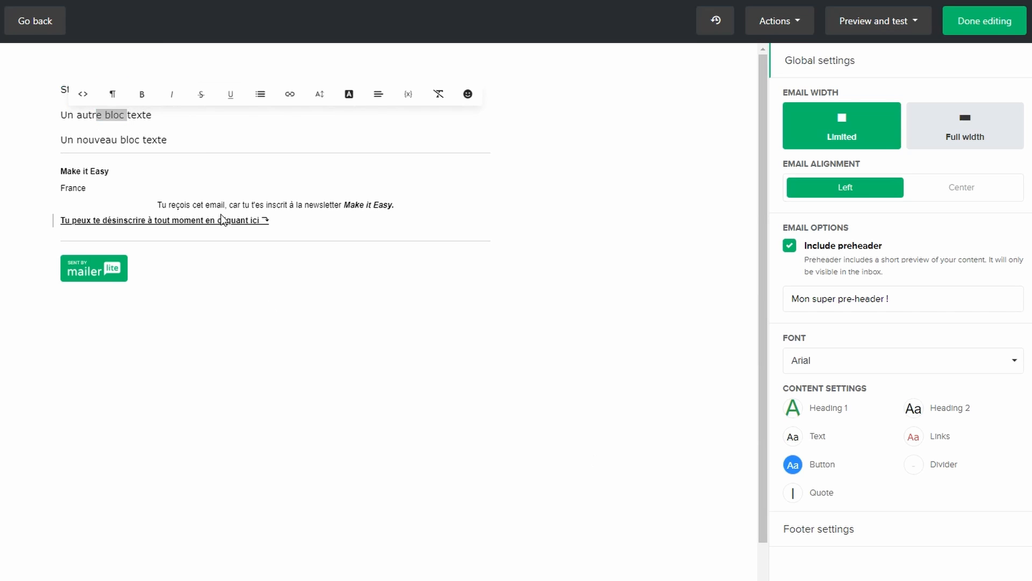
{"action": "left_click", "coordinate": [109, 97]}
{"action": "left_click", "coordinate": [132, 151]}
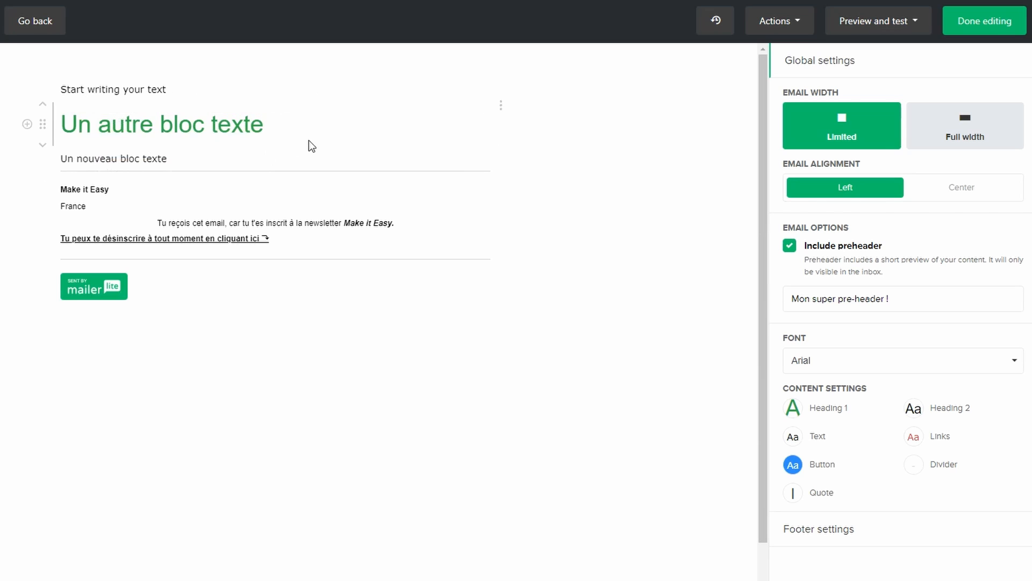
Link the "ouveau blo" part of "Un nouveau bloc texte" to the copied YouTube channel URL, opening in a new tab
{"action": "left_click_drag", "start_coordinate": [82, 158], "coordinate": [137, 158]}
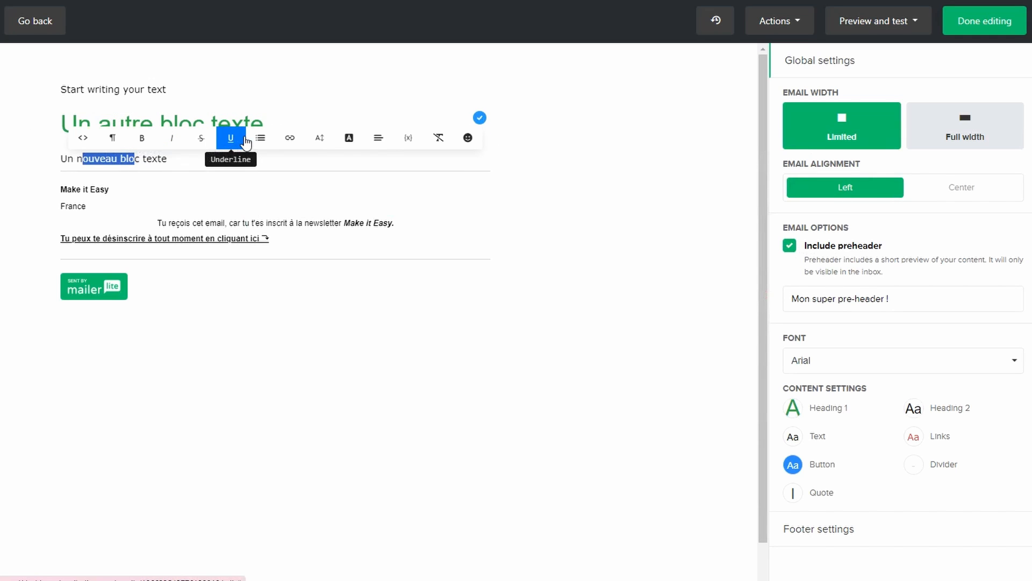
{"action": "left_click", "coordinate": [375, 329]}
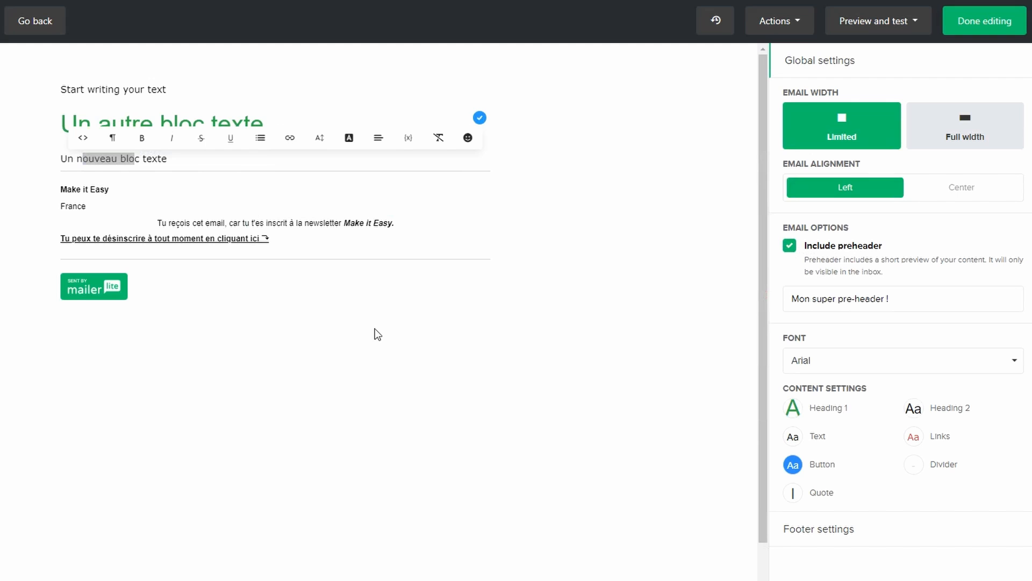
{"action": "left_click", "coordinate": [290, 138]}
{"action": "left_click", "coordinate": [304, 162]}
{"action": "key", "text": "ctrl+v"}
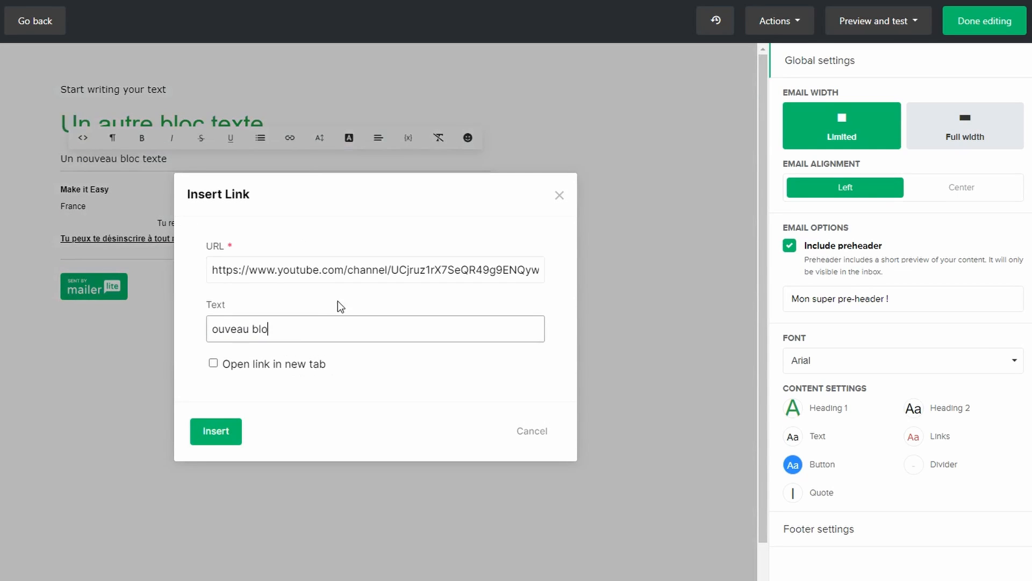
{"action": "left_click", "coordinate": [213, 363]}
{"action": "left_click", "coordinate": [215, 432]}
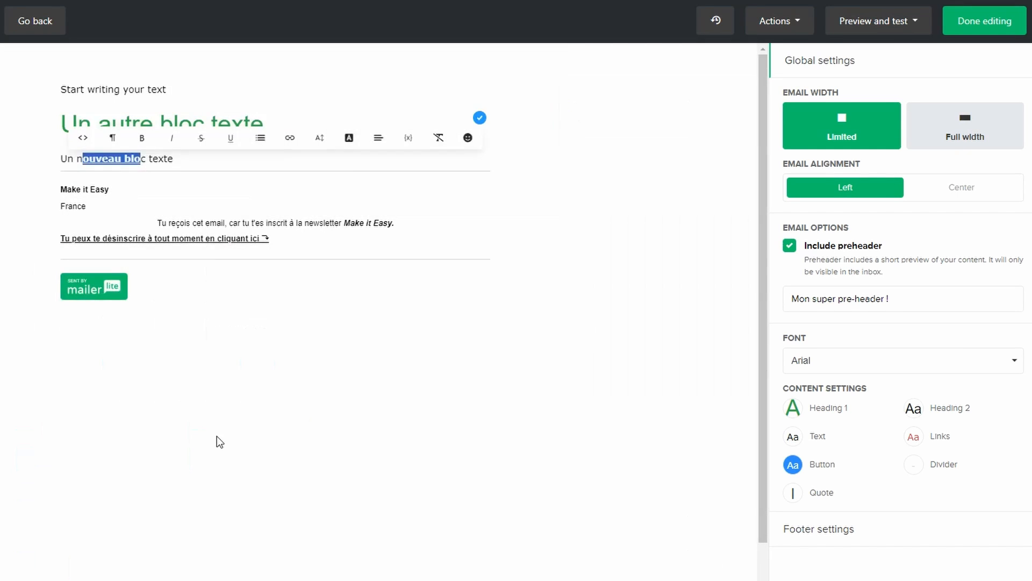
Center the "Start writing your text" line and turn it into an ordered list
{"action": "left_click_drag", "start_coordinate": [95, 89], "coordinate": [128, 90]}
{"action": "left_click", "coordinate": [379, 68]}
{"action": "left_click", "coordinate": [396, 120]}
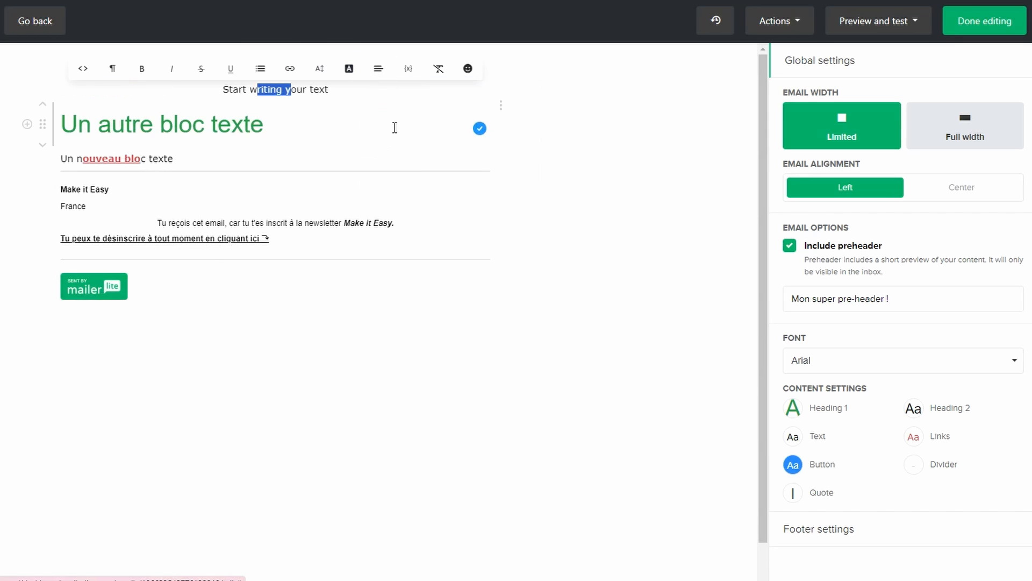
{"action": "left_click", "coordinate": [260, 69]}
{"action": "left_click", "coordinate": [269, 93]}
{"action": "left_click", "coordinate": [260, 68]}
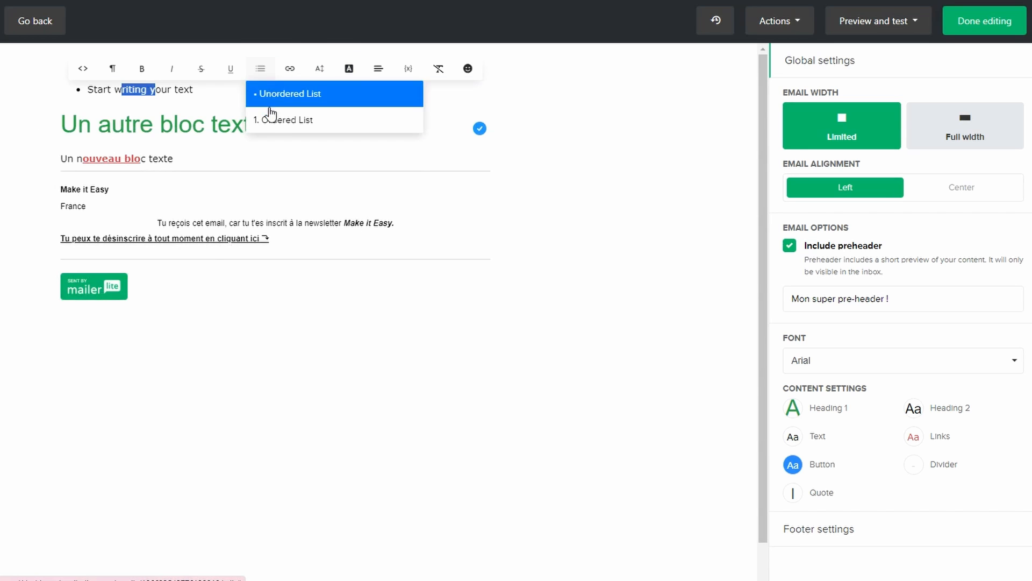
{"action": "left_click", "coordinate": [270, 116]}
Append a hugging-face emoji and the {$name} personalization variable to the end of the first line
{"action": "key", "text": "End"}
{"action": "left_click", "coordinate": [458, 80]}
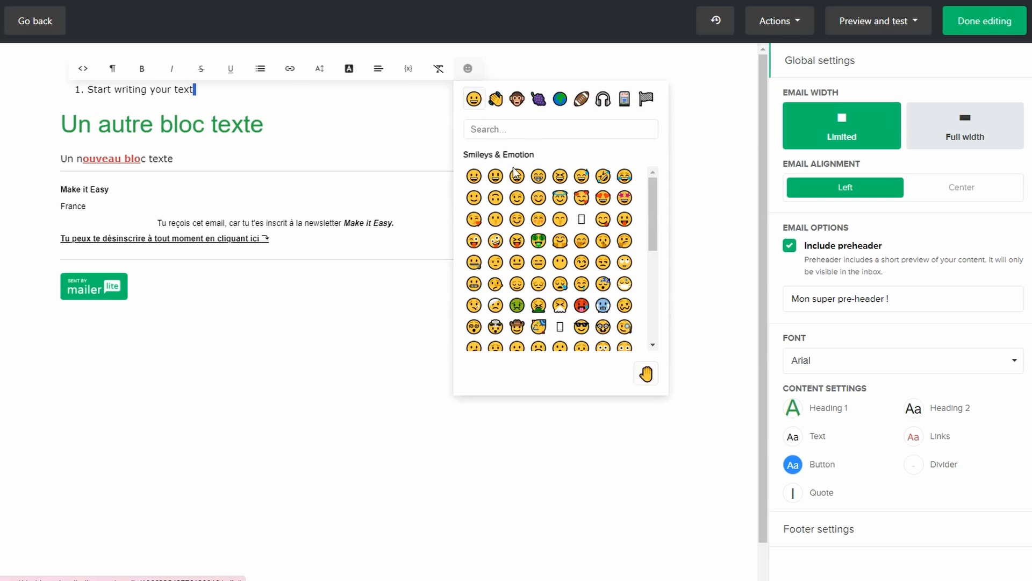
{"action": "left_click", "coordinate": [563, 253]}
{"action": "left_click", "coordinate": [209, 89]}
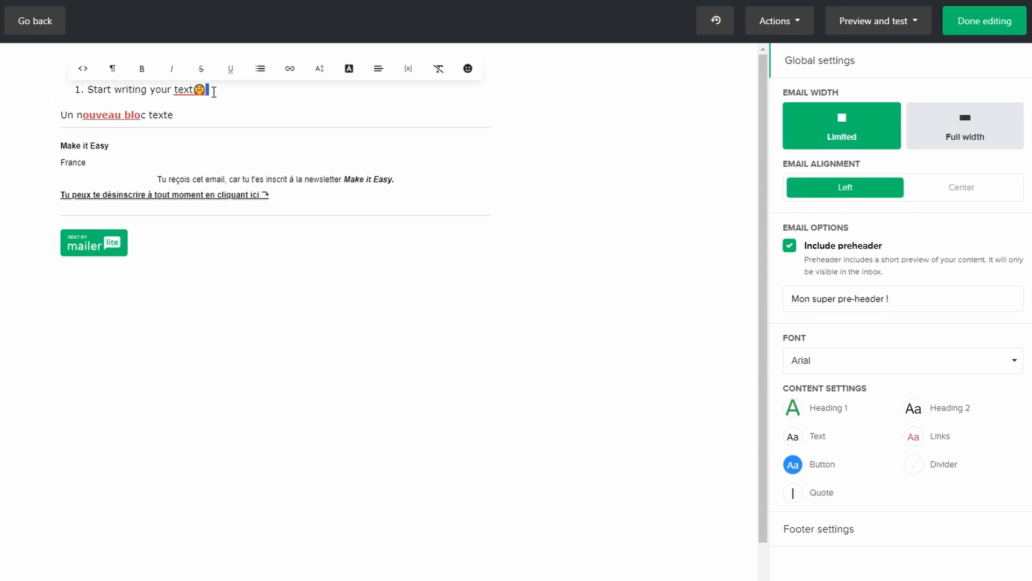
{"action": "left_click", "coordinate": [409, 68]}
{"action": "left_click", "coordinate": [260, 309]}
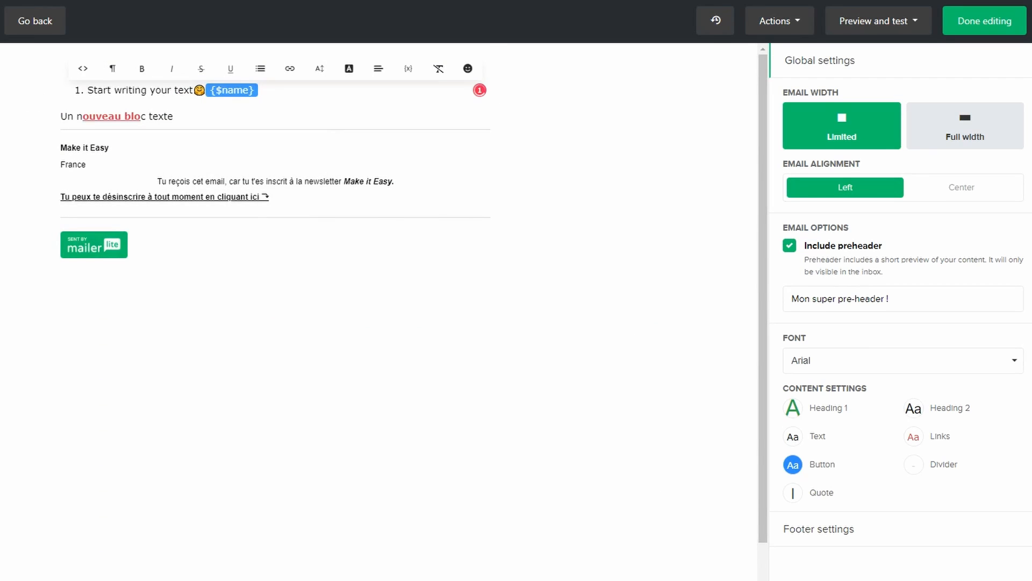
Add an image block below "Un nouveau bloc texte" and insert VIGNETTE.png from the file manager
{"action": "left_click", "coordinate": [79, 178]}
{"action": "left_click", "coordinate": [27, 143]}
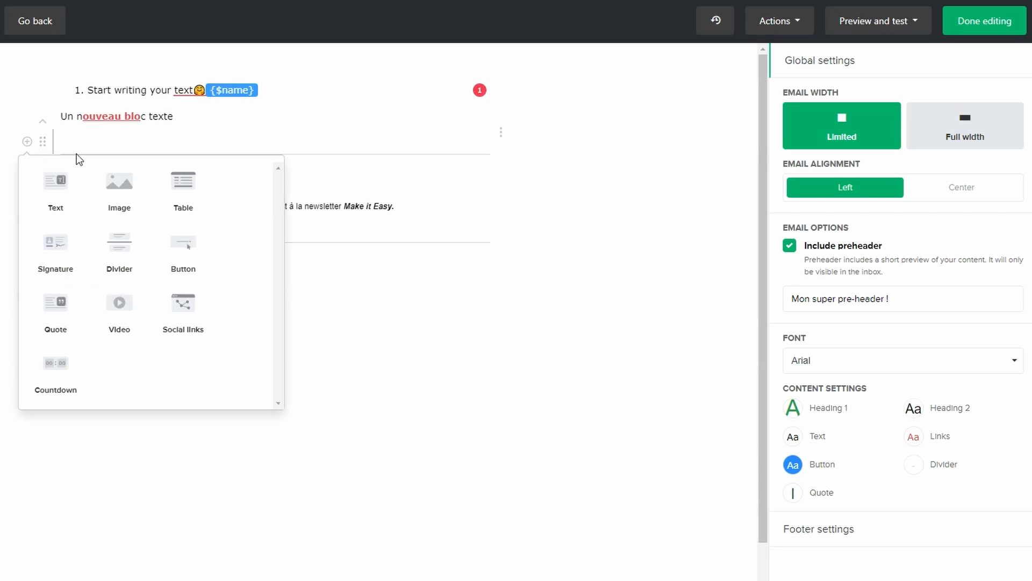
{"action": "left_click", "coordinate": [131, 189]}
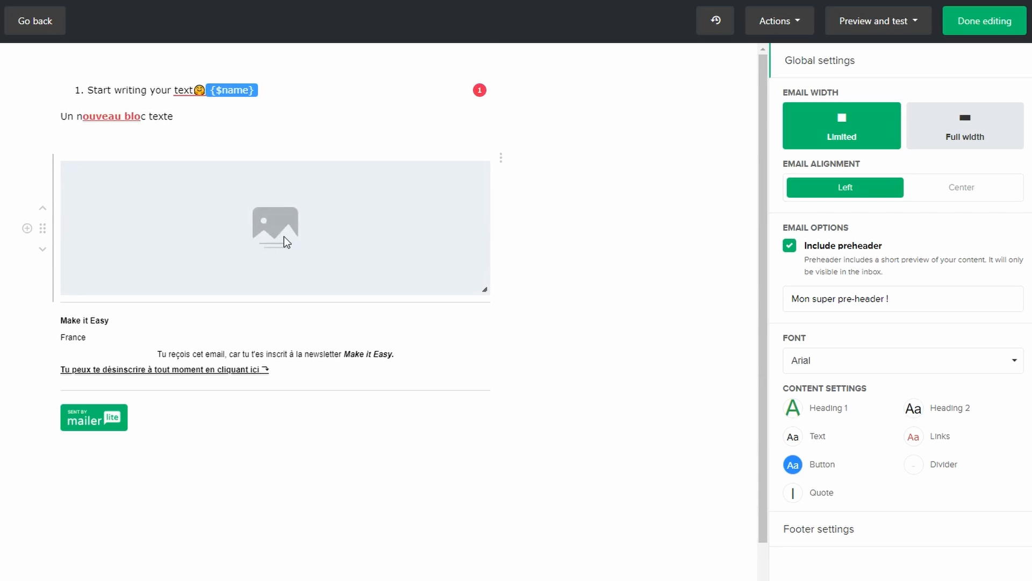
{"action": "left_click", "coordinate": [444, 237]}
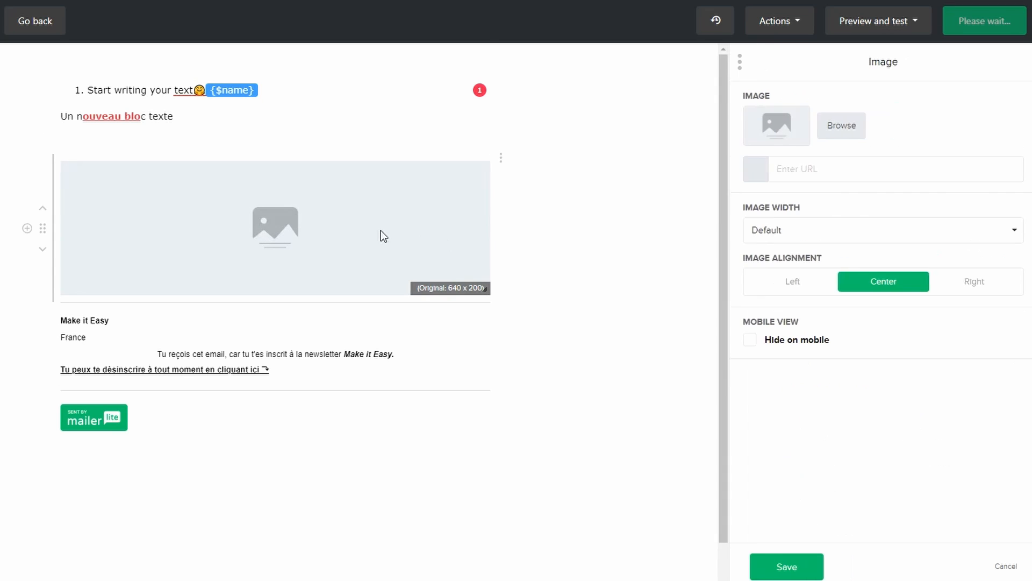
{"action": "left_click", "coordinate": [813, 135]}
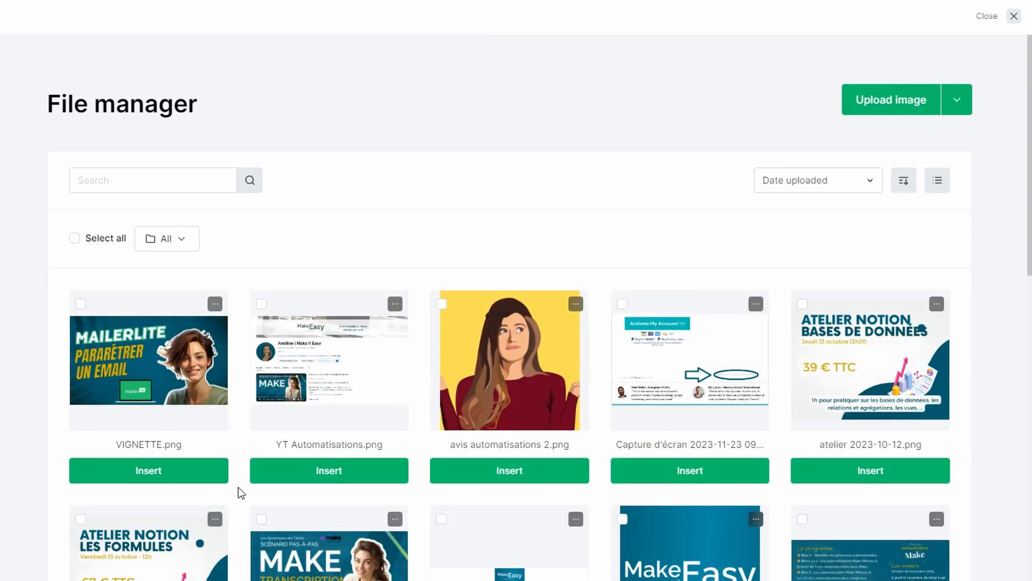
{"action": "left_click", "coordinate": [192, 478]}
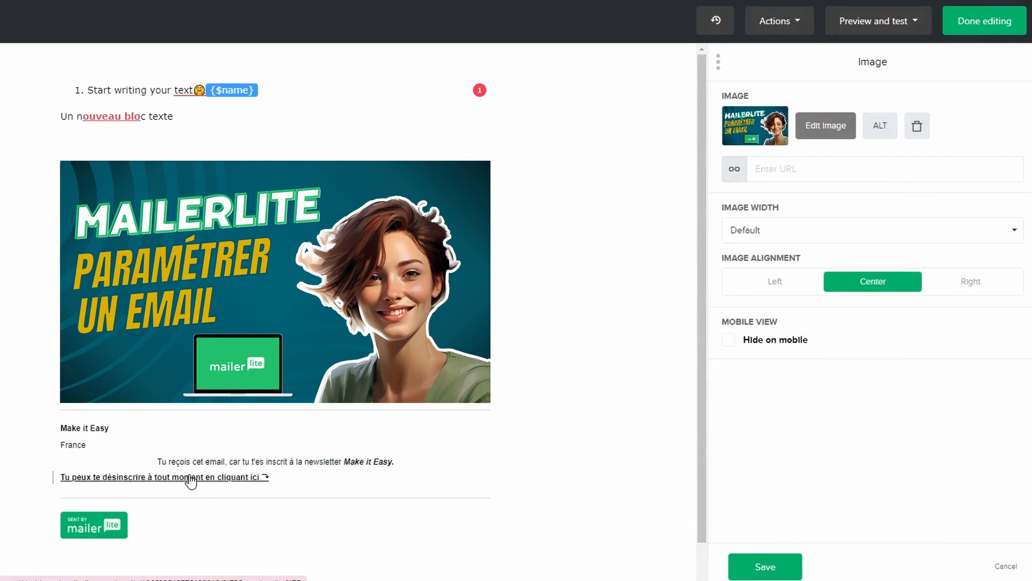
Link the image to the copied YouTube channel URL and set its custom width to 340
{"action": "left_click", "coordinate": [768, 168]}
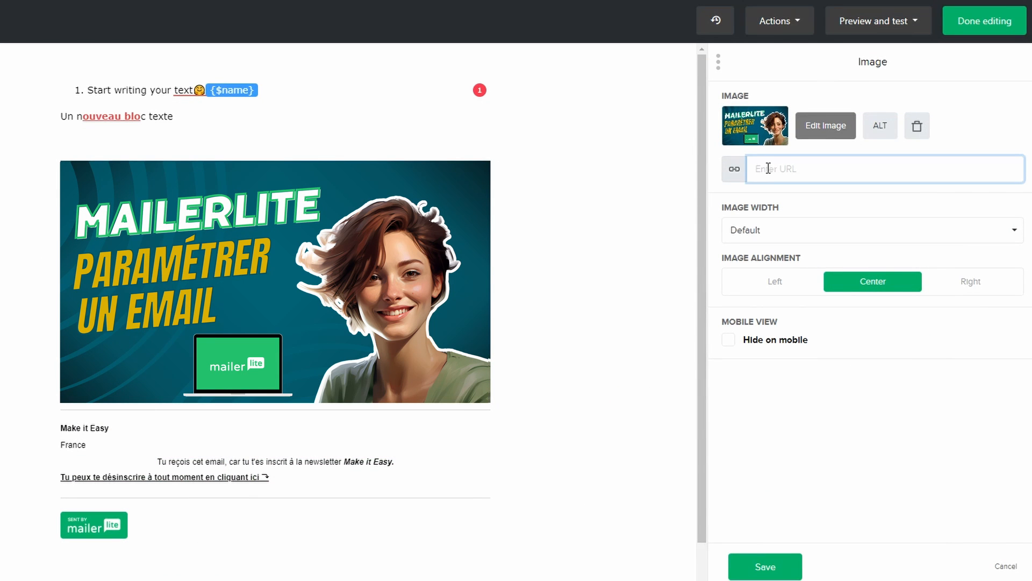
{"action": "type", "text": "https://www.youtube.com/channel/UCjruz1rX7SeQR49g9ENQywA"}
{"action": "left_click", "coordinate": [857, 246]}
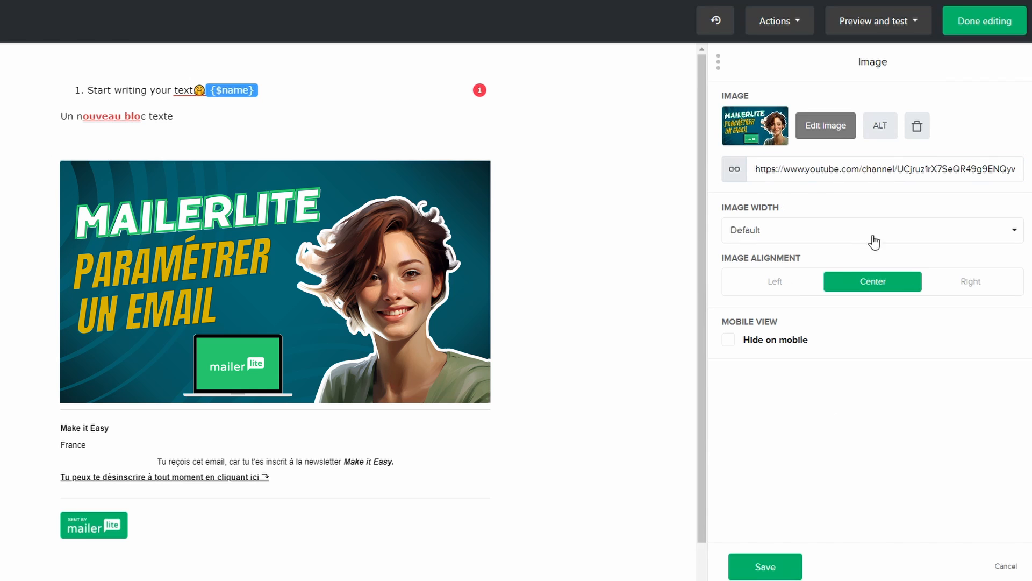
{"action": "left_click", "coordinate": [869, 234]}
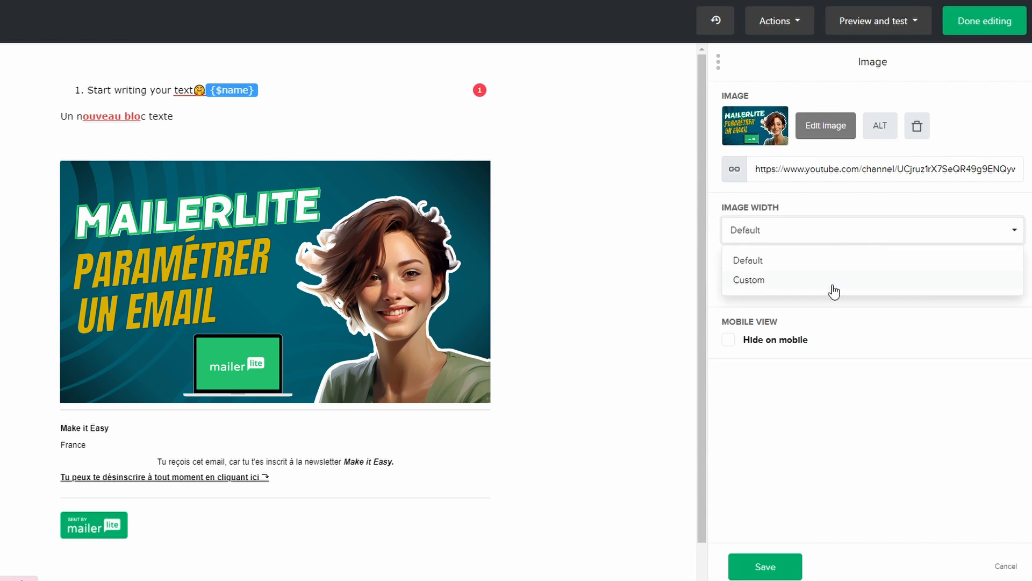
{"action": "left_click", "coordinate": [830, 287]}
{"action": "left_click_drag", "start_coordinate": [936, 232], "coordinate": [908, 218]}
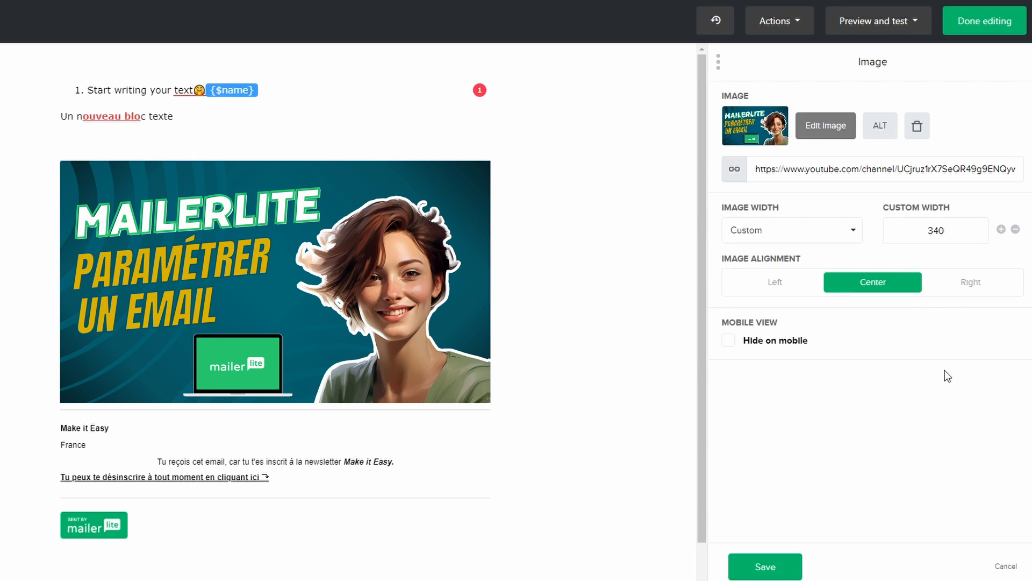
Align the image left, hide it on mobile and save the image settings
{"action": "left_click", "coordinate": [968, 283]}
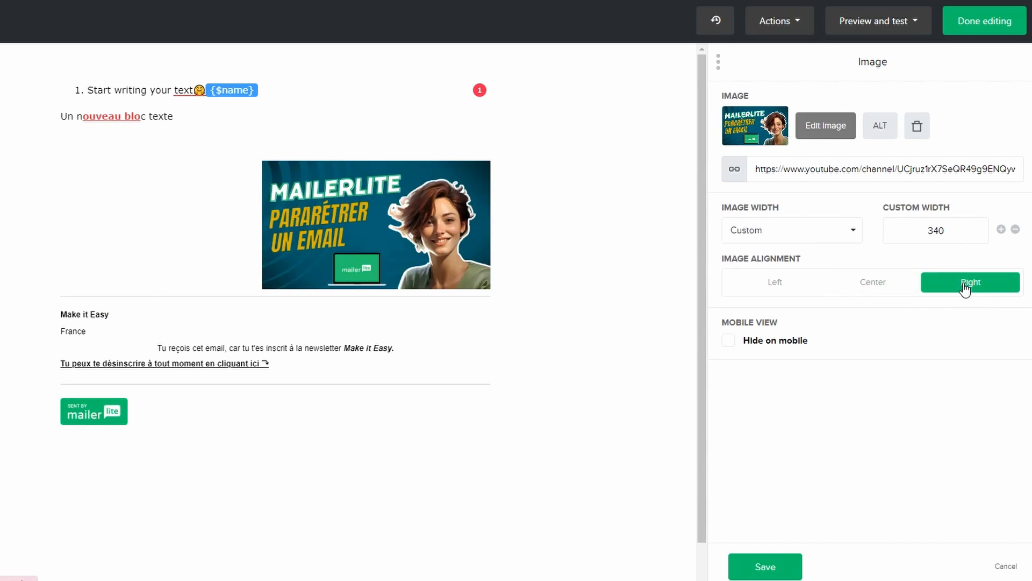
{"action": "left_click", "coordinate": [786, 289]}
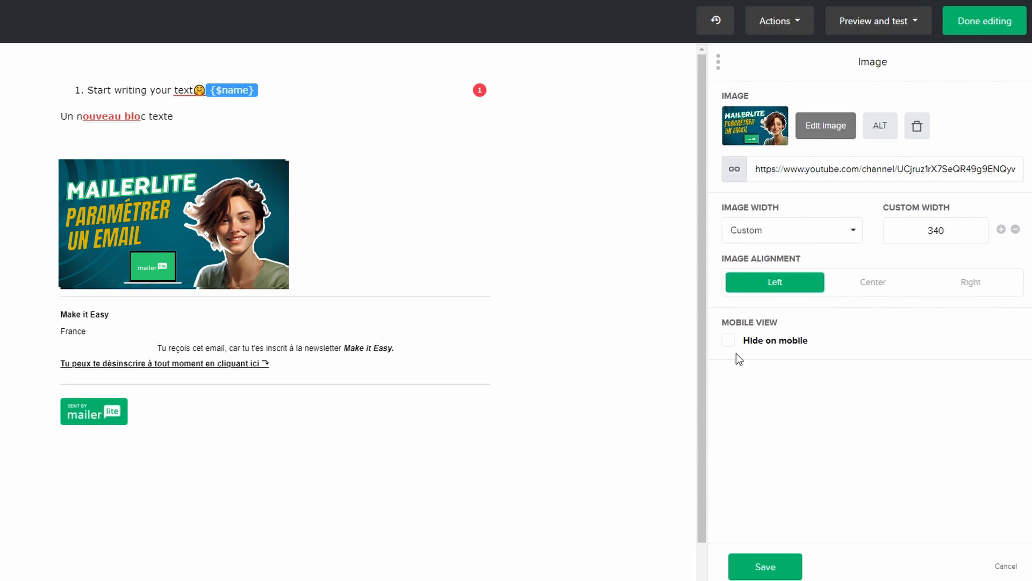
{"action": "left_click", "coordinate": [729, 341]}
{"action": "left_click", "coordinate": [780, 569]}
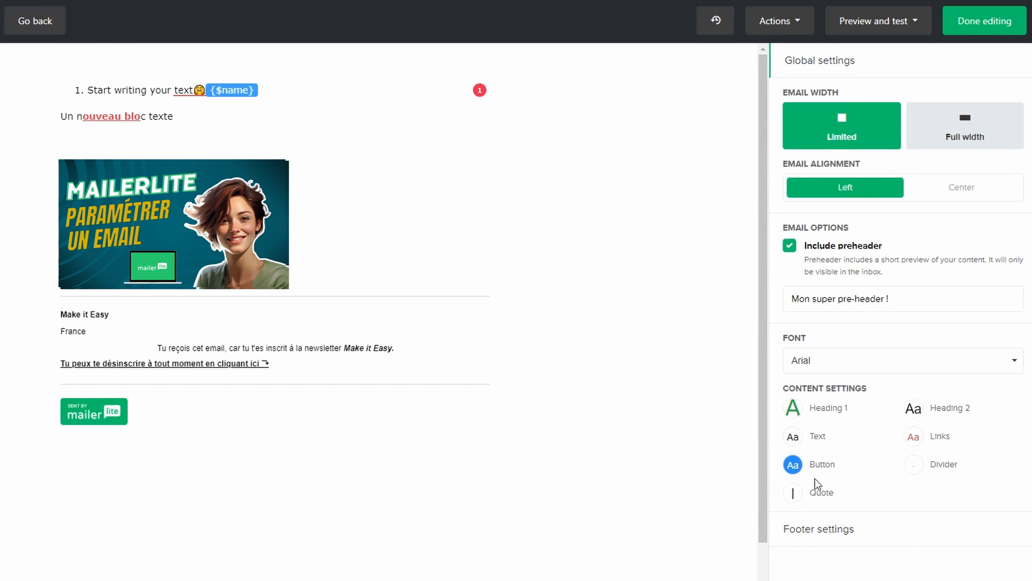
Set the email's default button background color to teal and open the footer settings
{"action": "left_click", "coordinate": [795, 468]}
{"action": "left_click", "coordinate": [640, 364]}
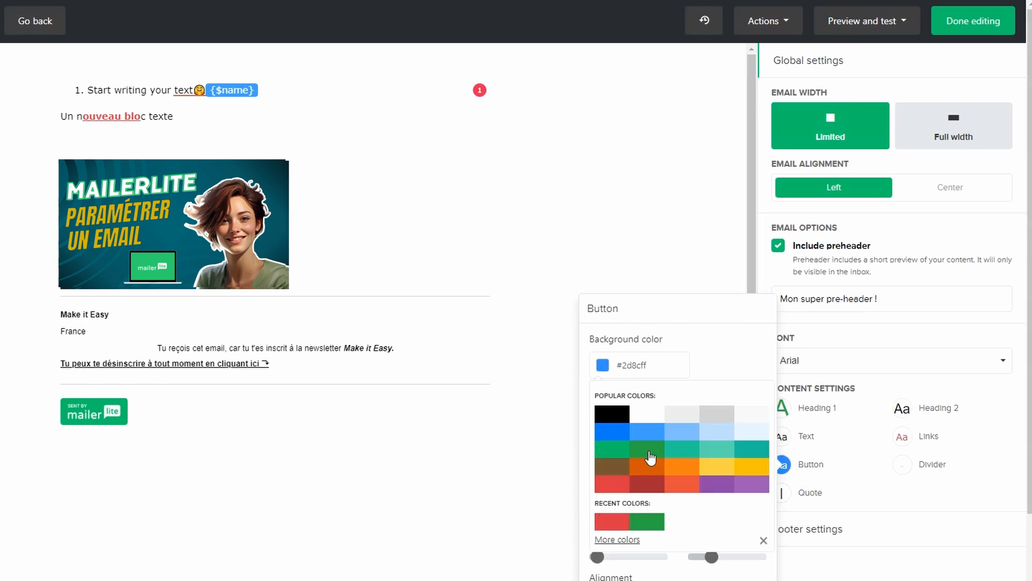
{"action": "left_click", "coordinate": [679, 451]}
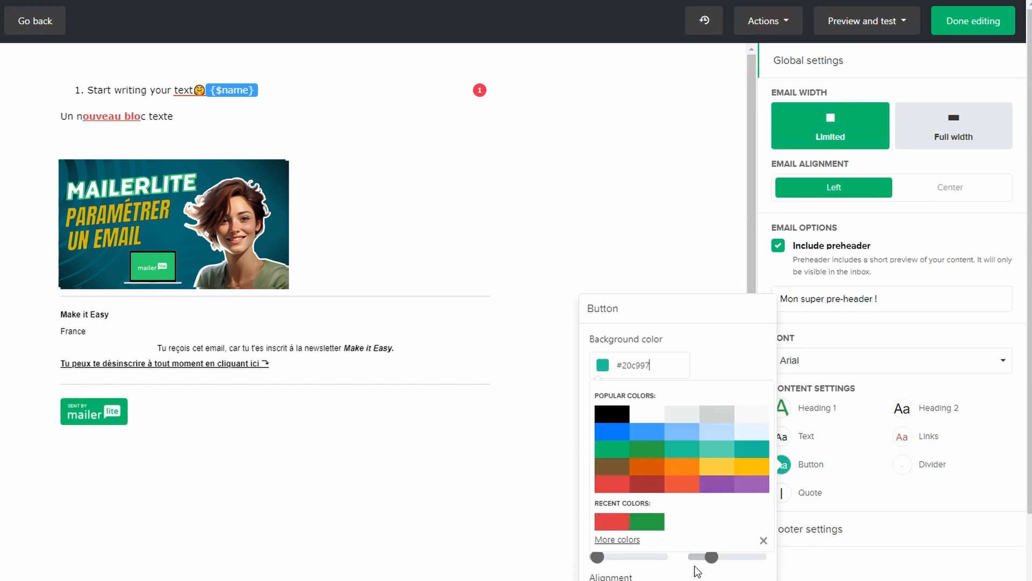
{"action": "left_click", "coordinate": [822, 529]}
Add two button blocks in the empty line above the image
{"action": "left_click", "coordinate": [27, 141]}
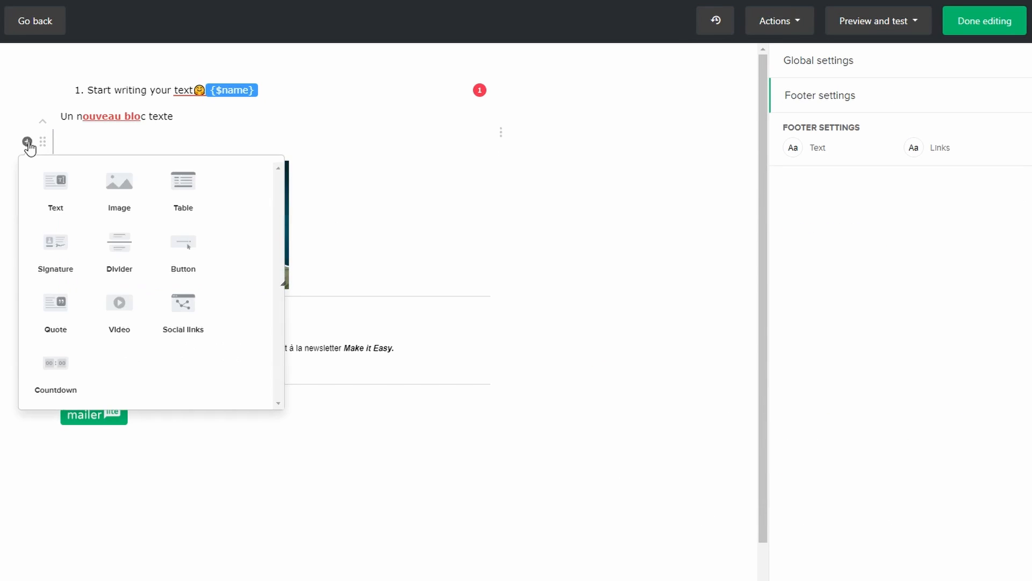
{"action": "left_click", "coordinate": [183, 250]}
{"action": "left_click", "coordinate": [182, 250]}
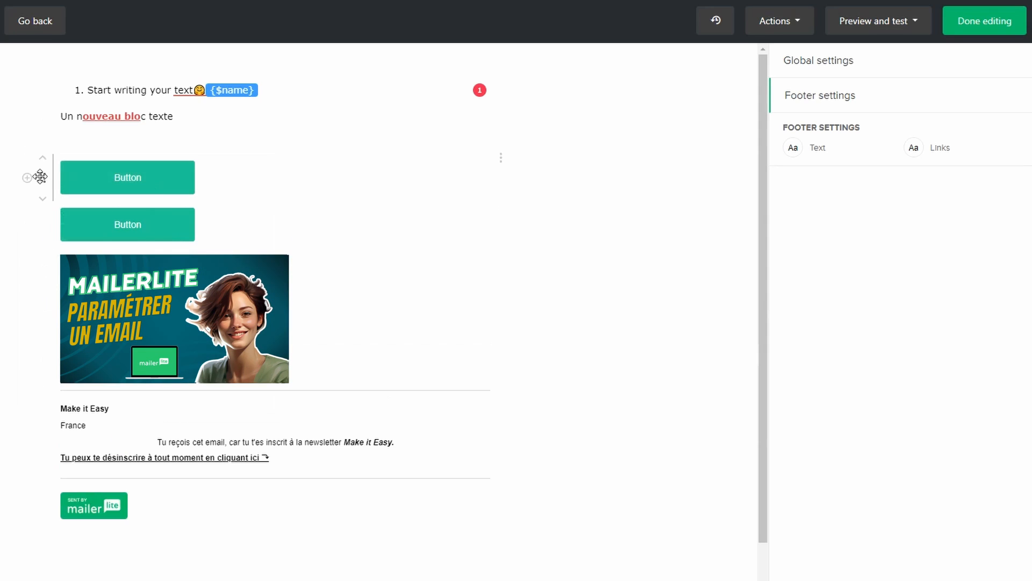
Give the upper button a yellow #ffd145 background and full-width alignment, save it, and finish editing the email
{"action": "left_click", "coordinate": [83, 176]}
{"action": "left_click", "coordinate": [732, 294]}
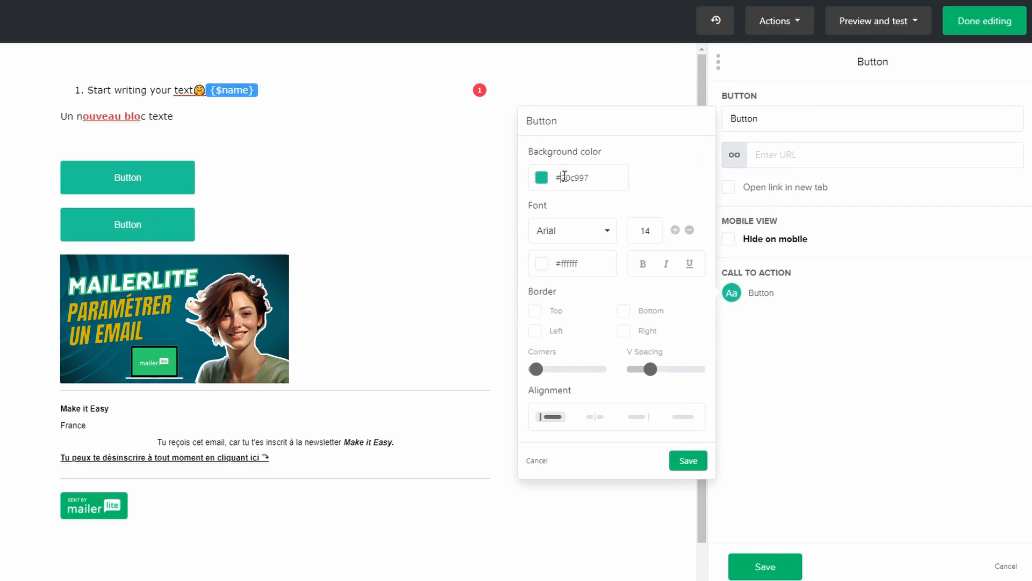
{"action": "left_click", "coordinate": [542, 178]}
{"action": "left_click", "coordinate": [634, 263]}
{"action": "left_click", "coordinate": [715, 311]}
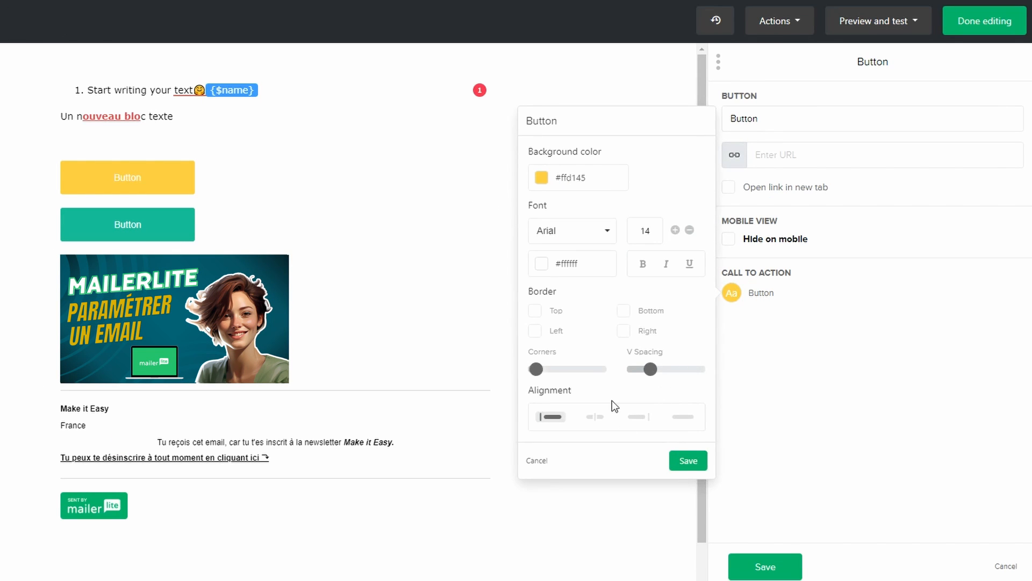
{"action": "left_click", "coordinate": [680, 417]}
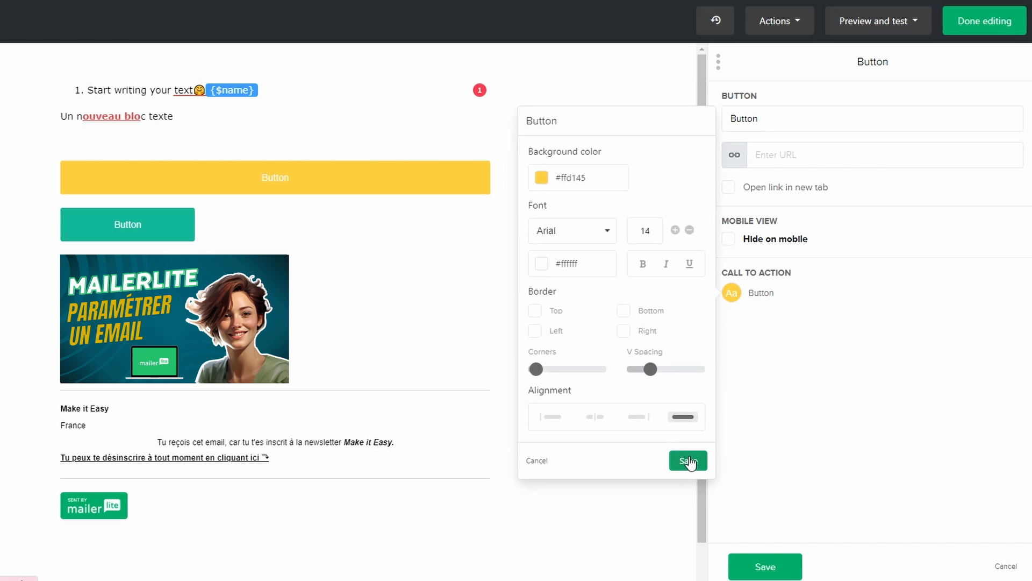
{"action": "left_click", "coordinate": [690, 461]}
{"action": "left_click", "coordinate": [795, 570]}
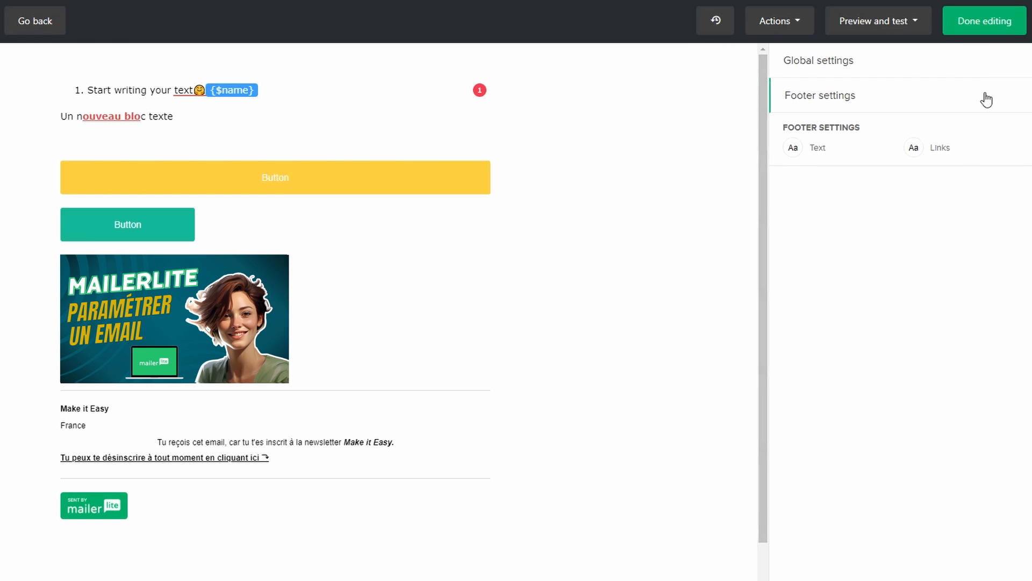
{"action": "left_click", "coordinate": [985, 21]}
Configure Email 2 of the workflow with name "séquence A - Mail 1.2", subject "Salut" and language Français
{"action": "left_click", "coordinate": [233, 447]}
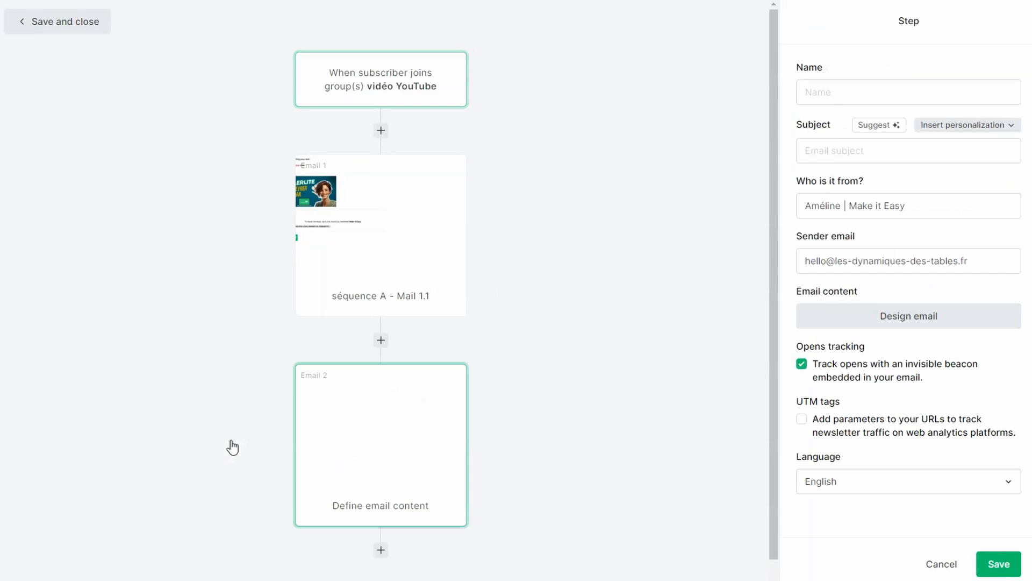
{"action": "left_click", "coordinate": [843, 155]}
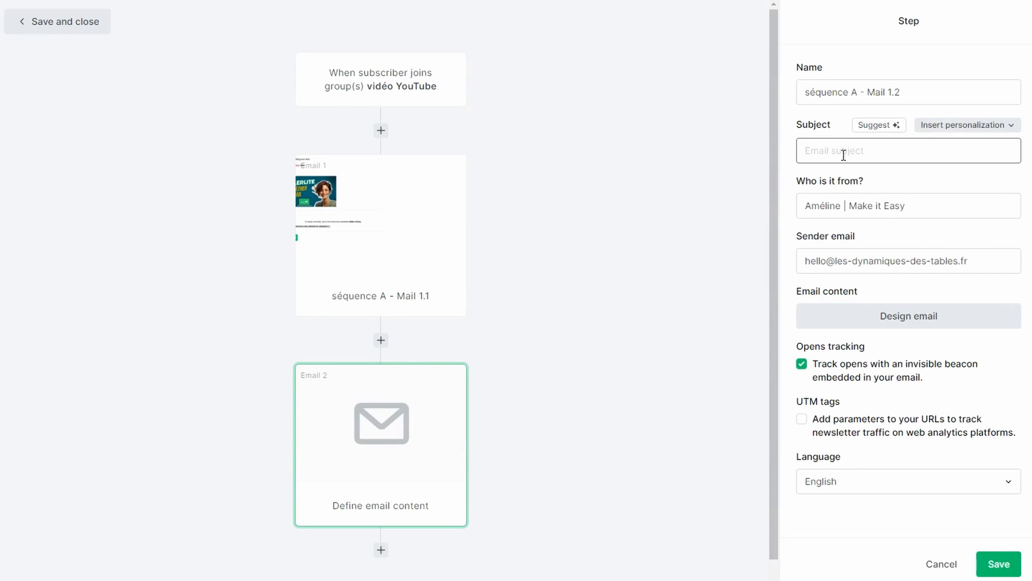
{"action": "type", "text": "Salut"}
{"action": "left_click_drag", "start_coordinate": [849, 206], "coordinate": [805, 207]}
{"action": "left_click", "coordinate": [828, 482]}
{"action": "left_click", "coordinate": [822, 452]}
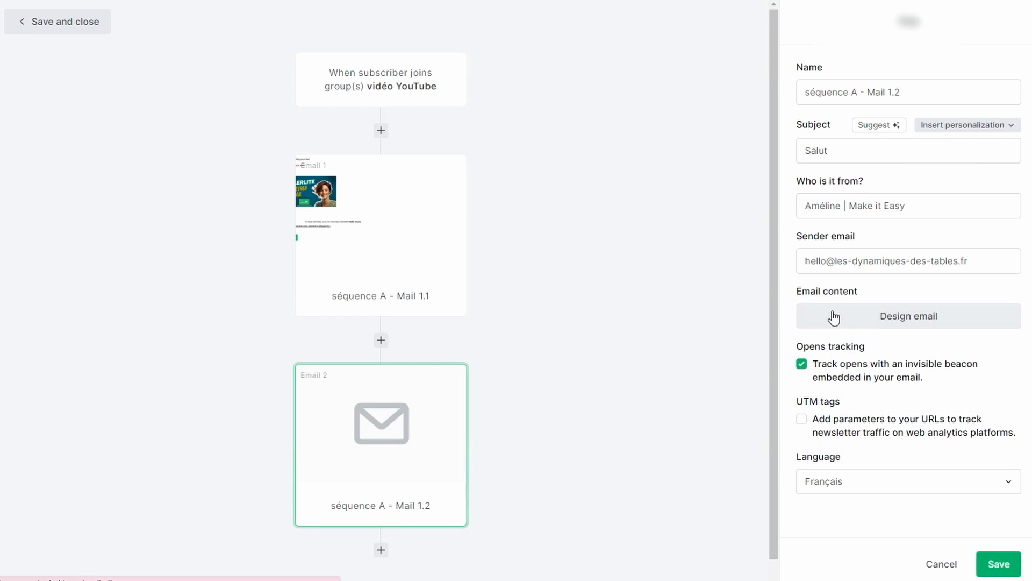
Start designing Email 2 from scratch in the Drag & drop editor
{"action": "left_click", "coordinate": [832, 316]}
{"action": "left_click", "coordinate": [376, 150]}
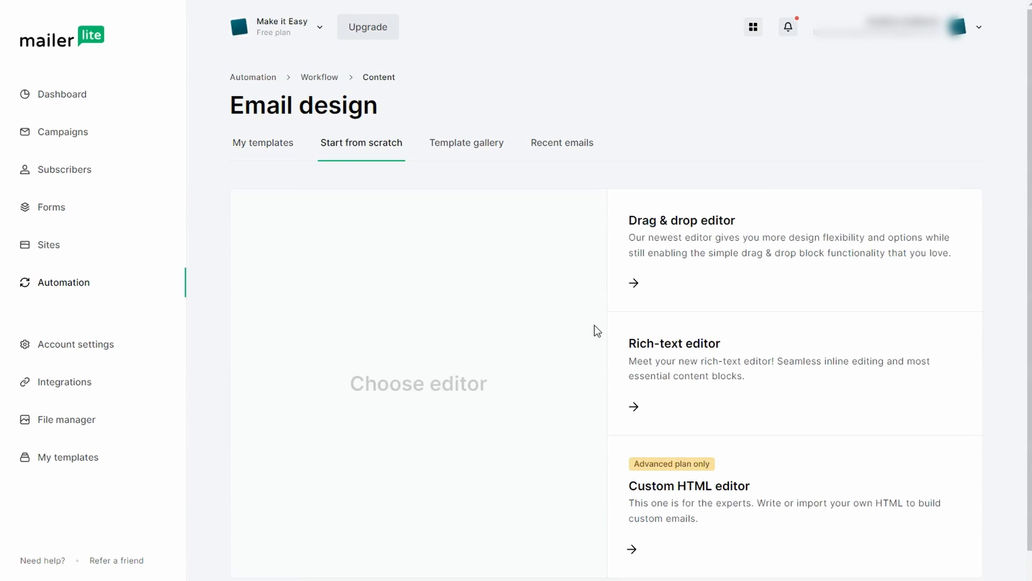
{"action": "left_click", "coordinate": [638, 283]}
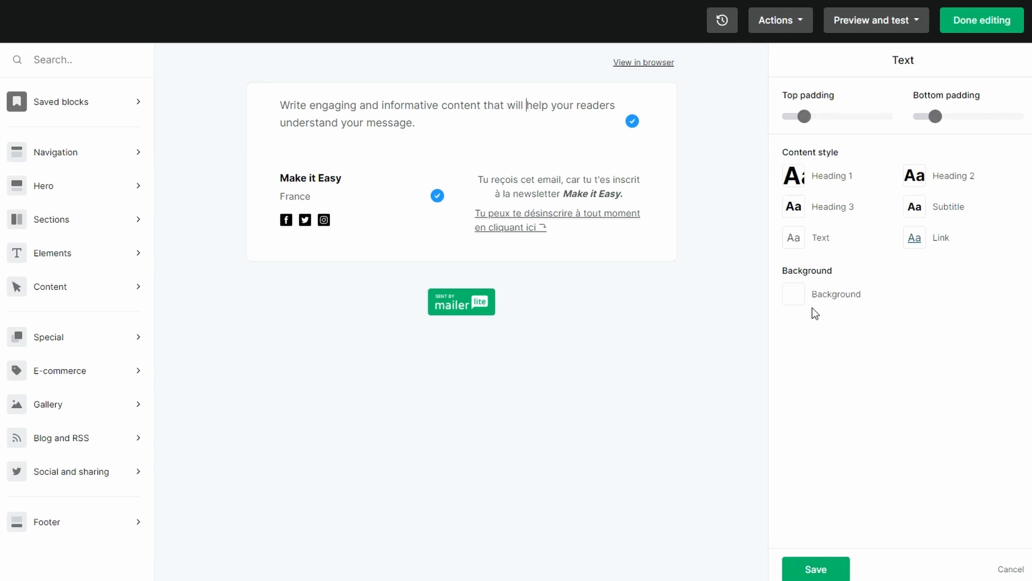
Set the text block's Text style font to Lucida Sans
{"action": "left_click", "coordinate": [793, 238]}
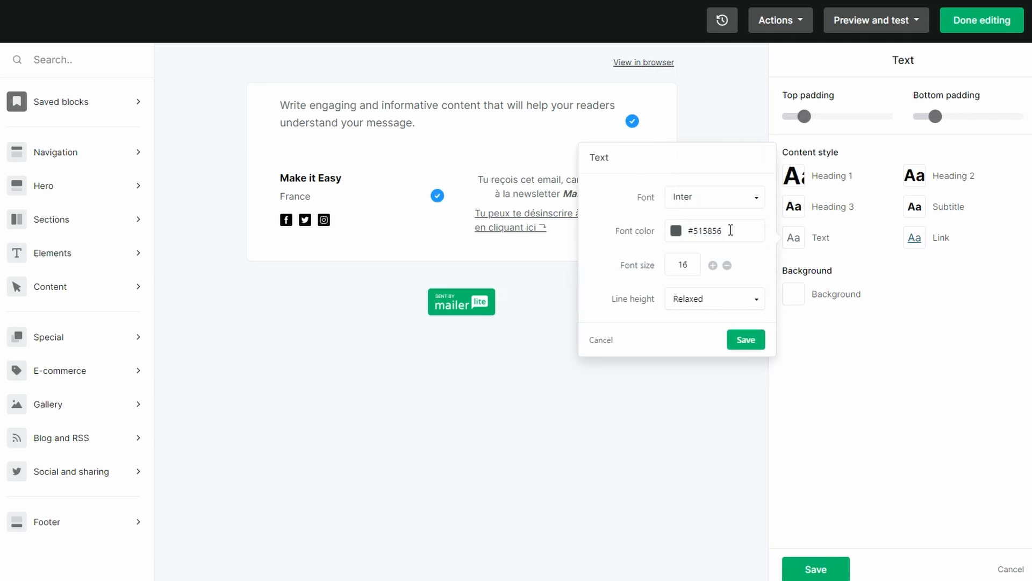
{"action": "left_click", "coordinate": [723, 209]}
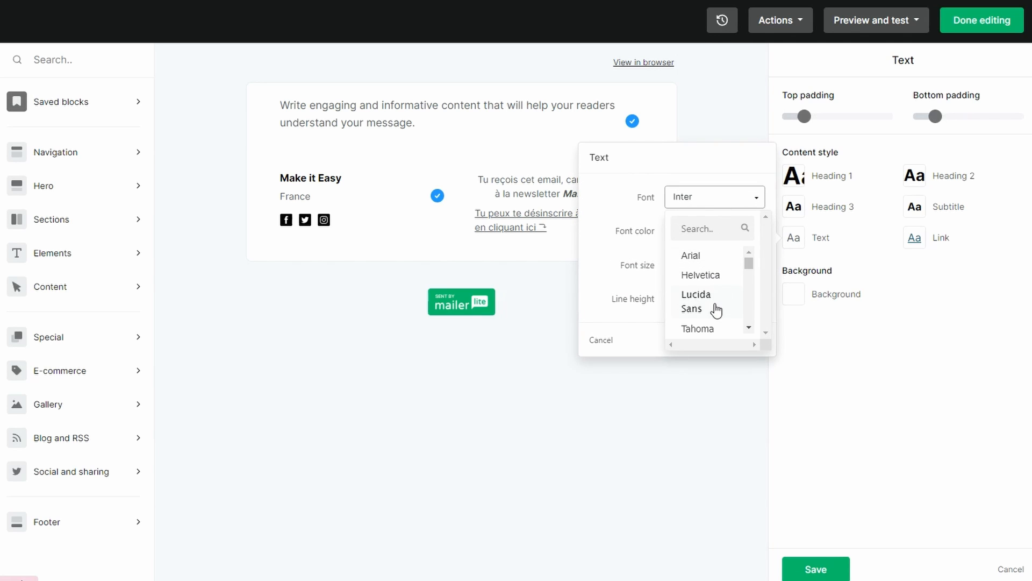
{"action": "left_click", "coordinate": [714, 307]}
{"action": "left_click", "coordinate": [745, 340]}
Choose an orange-red font color for the text block's Heading 1 style and save the block settings
{"action": "left_click", "coordinate": [794, 176]}
{"action": "left_click", "coordinate": [719, 146]}
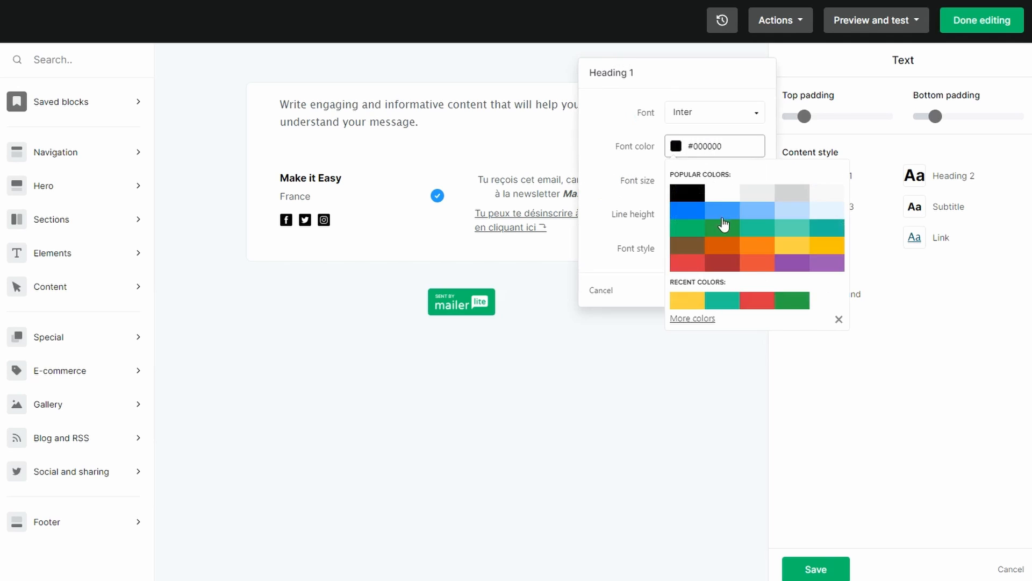
{"action": "left_click", "coordinate": [755, 264]}
{"action": "left_click", "coordinate": [833, 469]}
{"action": "left_click", "coordinate": [820, 569]}
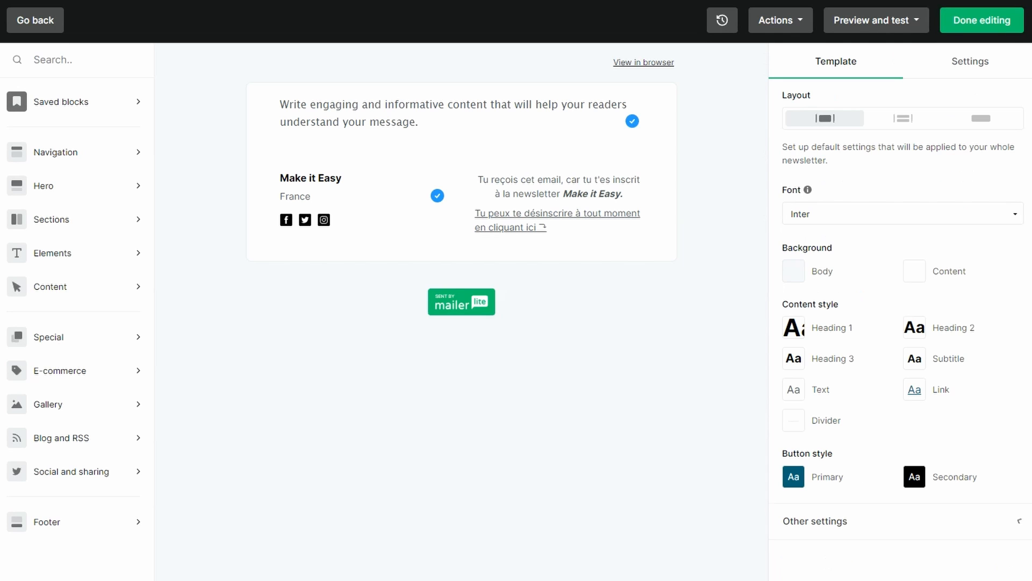
Set the preheader text of Email 2 to "Mon pre-header"
{"action": "left_click", "coordinate": [436, 63]}
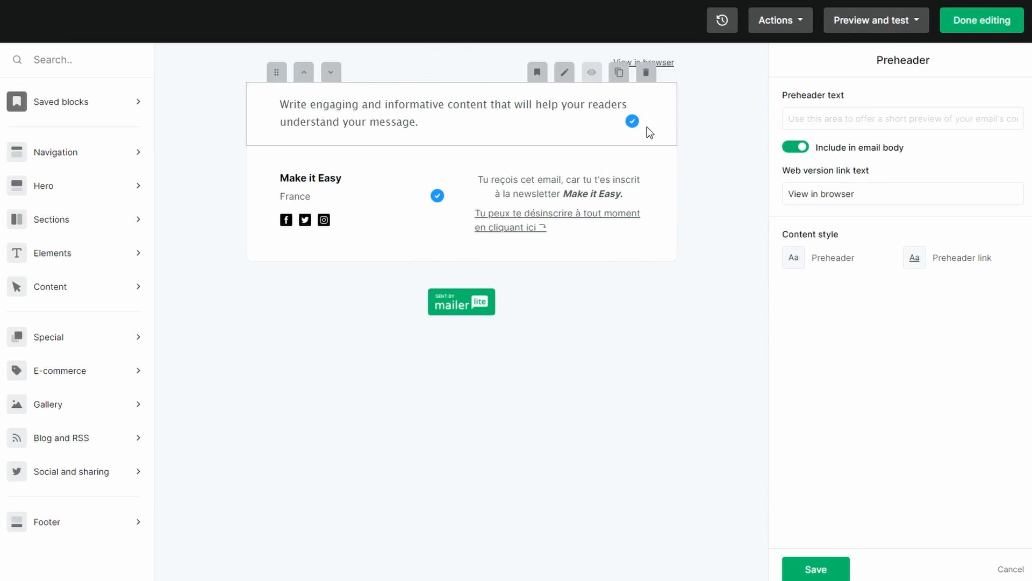
{"action": "left_click", "coordinate": [787, 120]}
{"action": "type", "text": "Mon pre-header"}
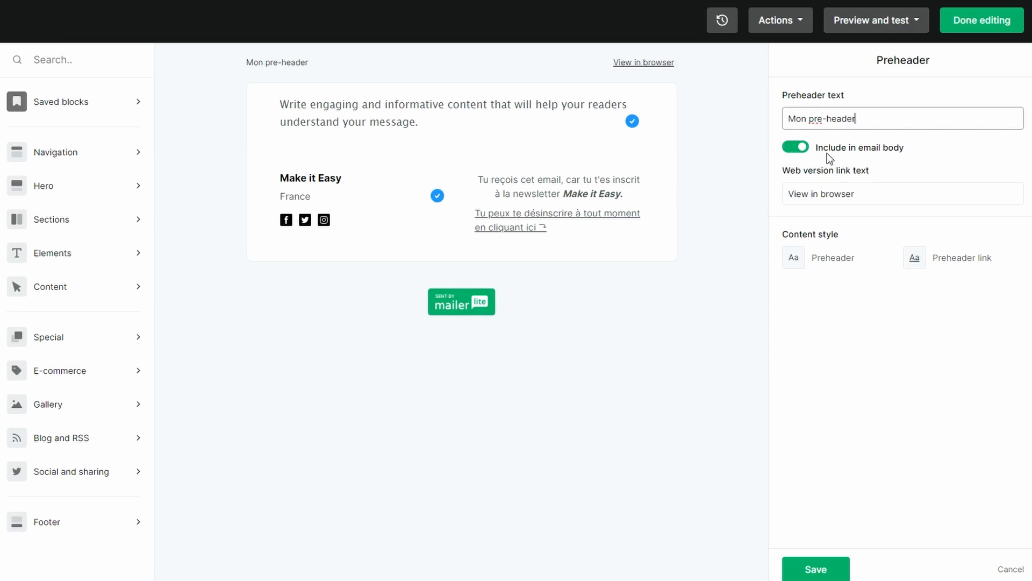
Exclude the preheader text from the email body
{"action": "left_click", "coordinate": [806, 149]}
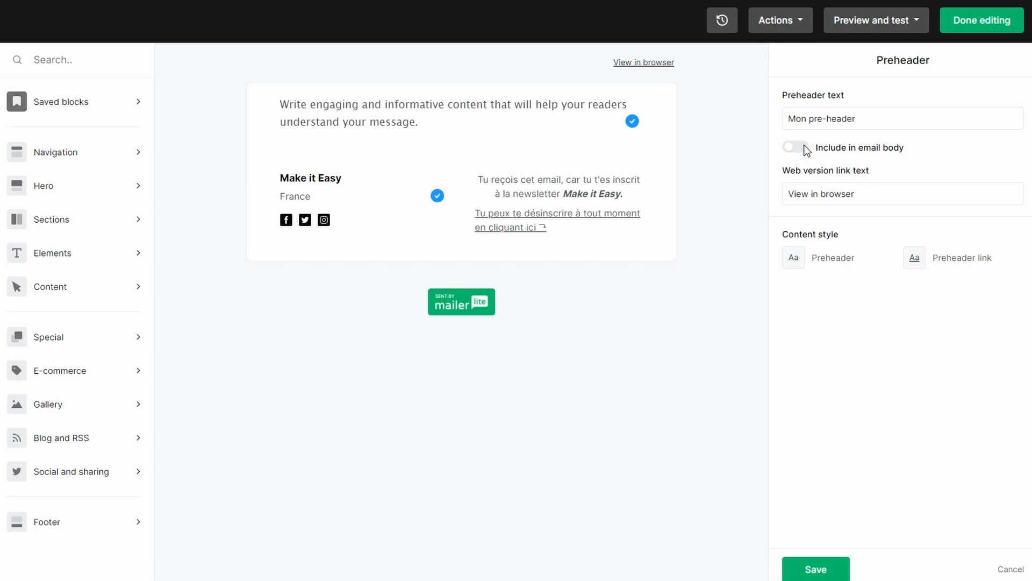
{"action": "left_click", "coordinate": [806, 149]}
{"action": "left_click", "coordinate": [806, 148]}
Set the web version link text to "Lire dans le navigateur"
{"action": "key", "text": "ctrl+shift+Left"}
{"action": "key", "text": "ctrl+shift+Left"}
{"action": "key", "text": "ctrl+shift+Left"}
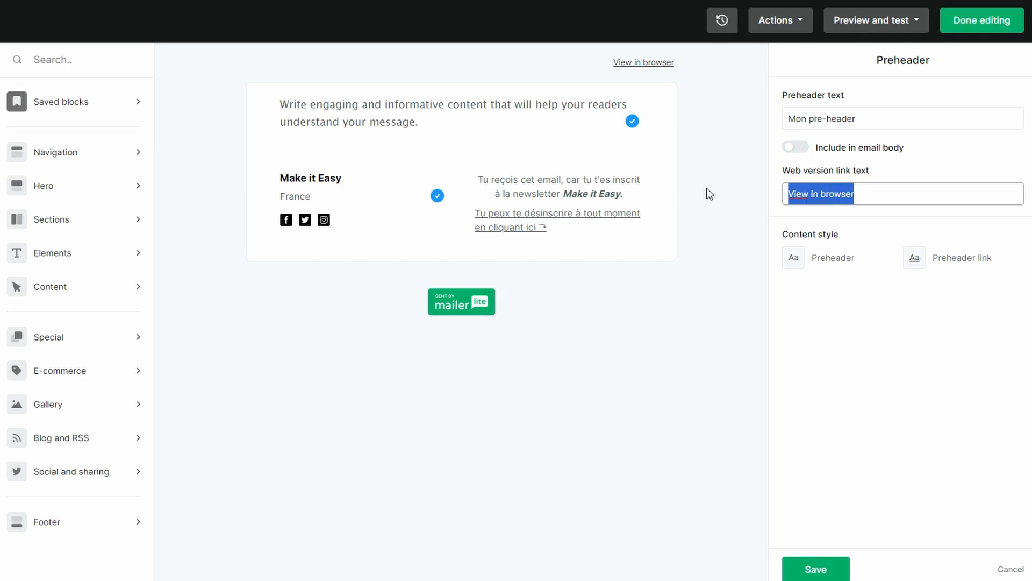
{"action": "type", "text": "Lire dans lke"}
{"action": "key", "text": "BackSpace"}
{"action": "key", "text": "BackSpace"}
{"action": "type", "text": "e navigateur"}
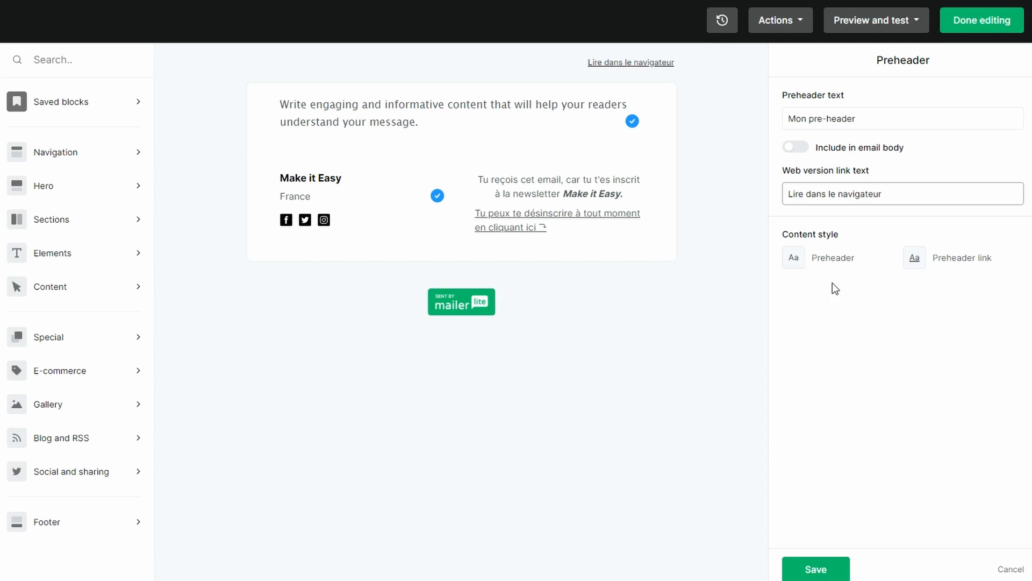
Choose a purple font color for the preheader link and save the preheader settings
{"action": "left_click", "coordinate": [914, 259]}
{"action": "left_click", "coordinate": [821, 239]}
{"action": "left_click", "coordinate": [875, 291]}
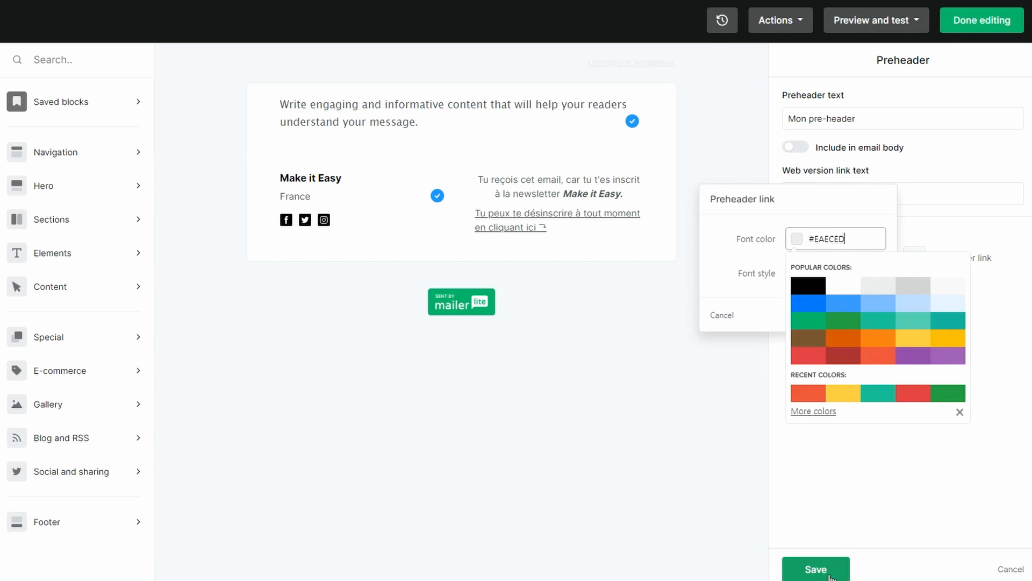
{"action": "left_click", "coordinate": [912, 355]}
{"action": "left_click", "coordinate": [838, 575]}
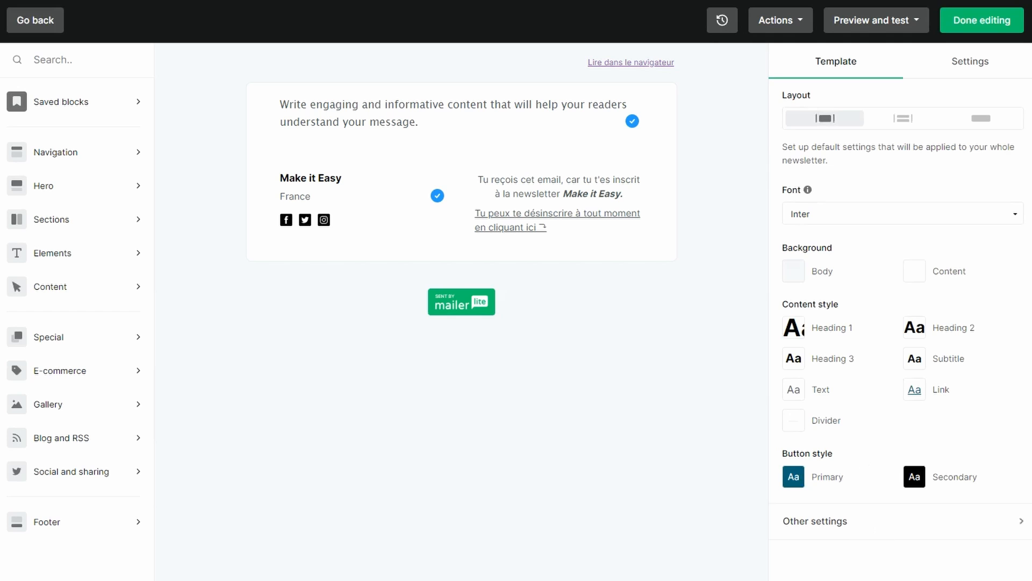
Add a second text block below the first one and place a button block beneath it
{"action": "left_click", "coordinate": [37, 261]}
{"action": "scroll", "coordinate": [215, 417], "scroll_direction": "down", "scroll_amount": 2}
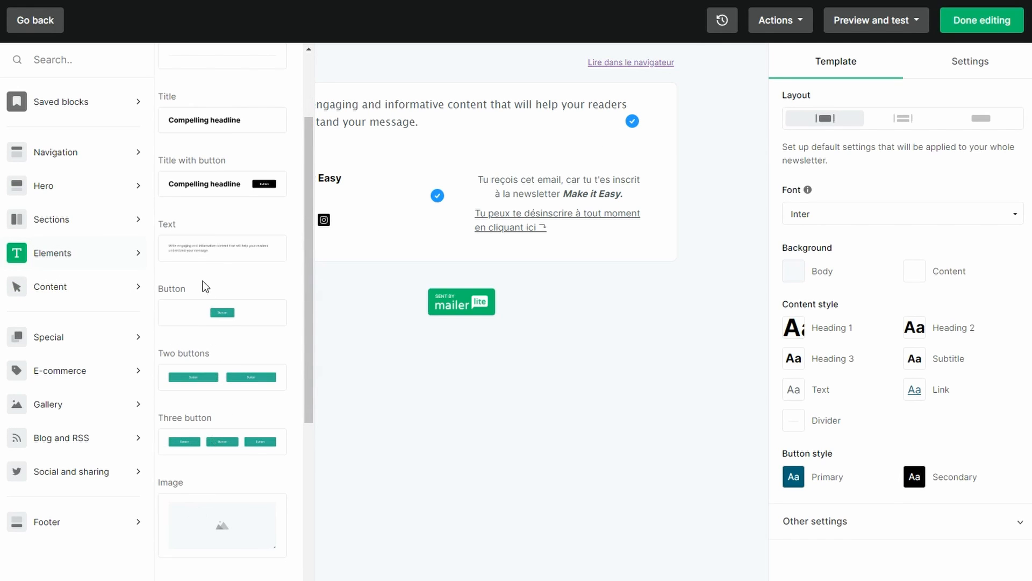
{"action": "left_click_drag", "start_coordinate": [196, 256], "coordinate": [426, 203]}
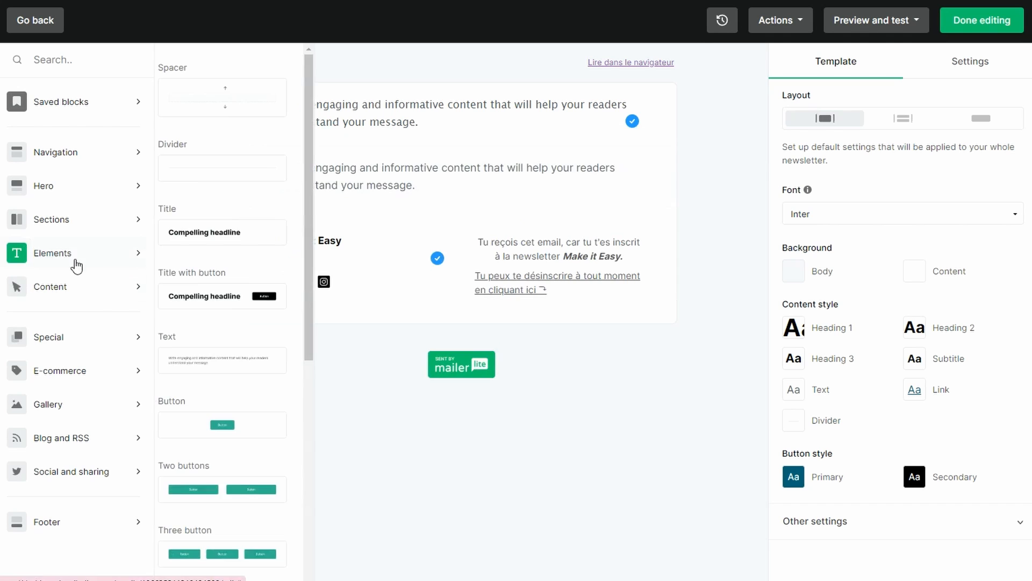
{"action": "scroll", "coordinate": [220, 355], "scroll_direction": "down", "scroll_amount": 4}
{"action": "scroll", "coordinate": [223, 329], "scroll_direction": "up", "scroll_amount": 2}
{"action": "left_click_drag", "start_coordinate": [205, 305], "coordinate": [402, 224]}
Add an image block between the button and the footer
{"action": "left_click", "coordinate": [69, 289]}
{"action": "left_click", "coordinate": [102, 261]}
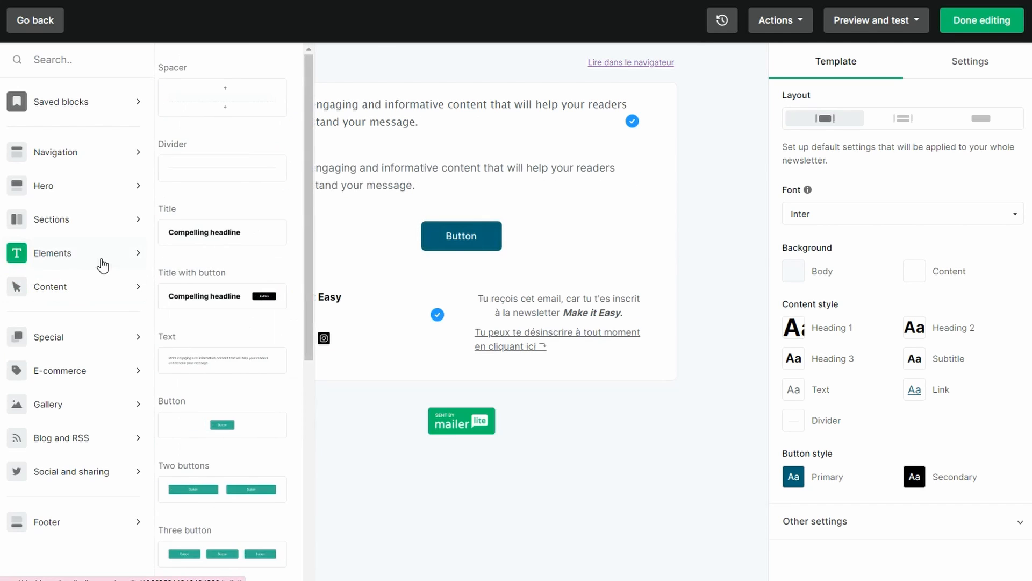
{"action": "scroll", "coordinate": [237, 360], "scroll_direction": "down", "scroll_amount": 4}
{"action": "left_click_drag", "start_coordinate": [221, 301], "coordinate": [370, 263]}
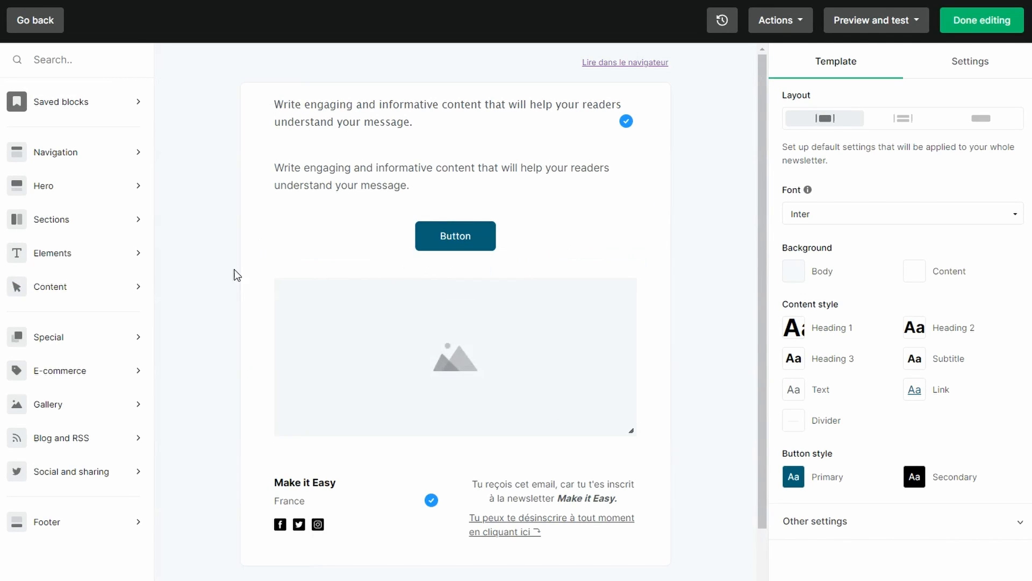
Insert the "Image below text" hero block between the button and the image block
{"action": "left_click", "coordinate": [110, 190]}
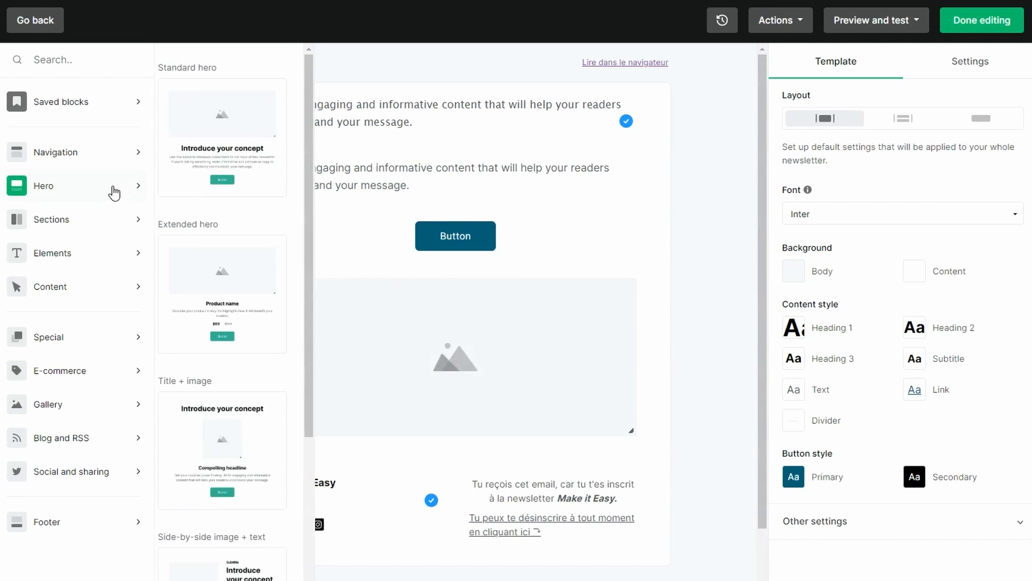
{"action": "scroll", "coordinate": [251, 304], "scroll_direction": "down", "scroll_amount": 5}
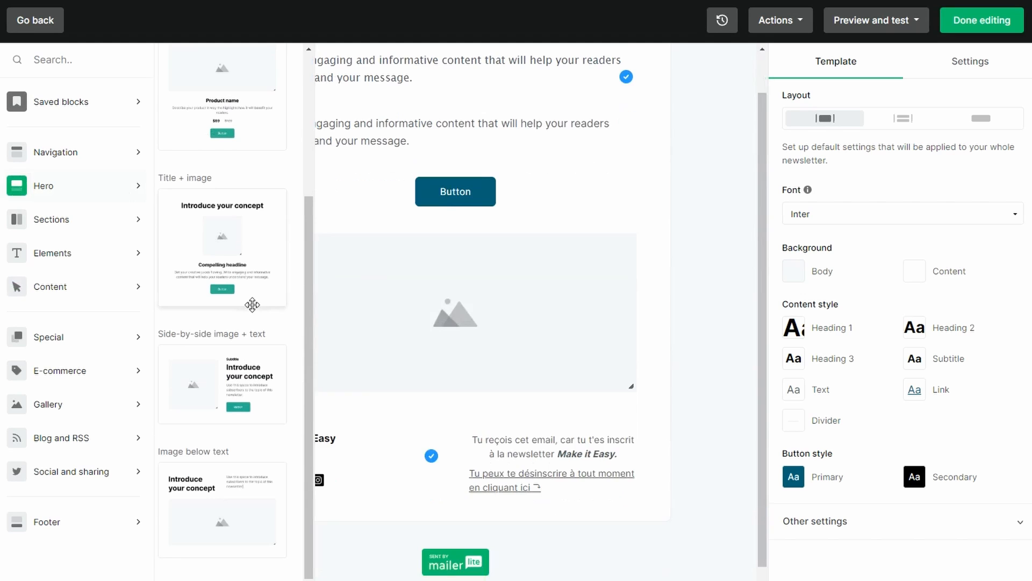
{"action": "left_click_drag", "start_coordinate": [224, 501], "coordinate": [435, 228]}
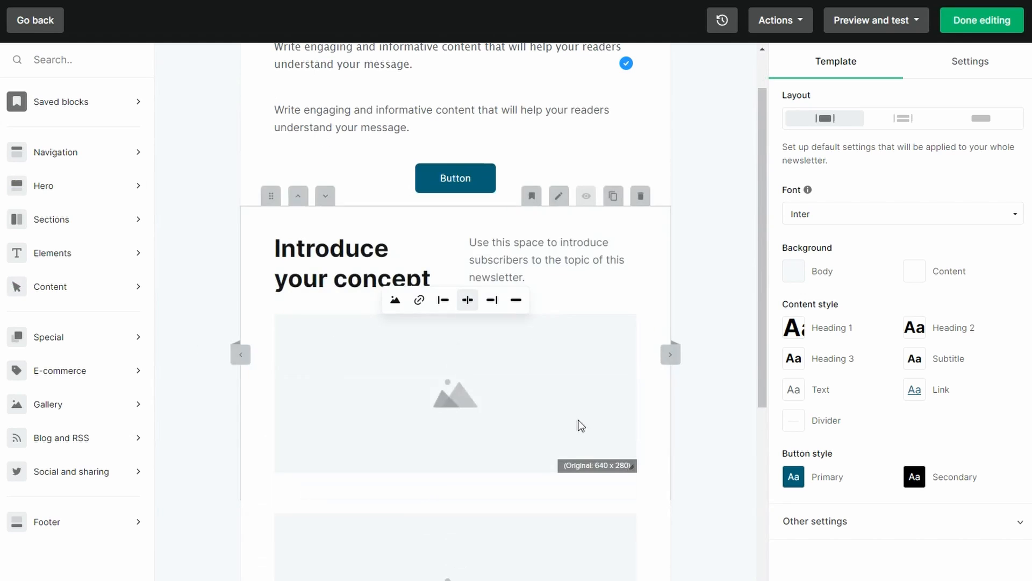
Put VIGNETTE.png in the image block above the footer and shrink it to about 433 x 244
{"action": "scroll", "coordinate": [464, 343], "scroll_direction": "down", "scroll_amount": 5}
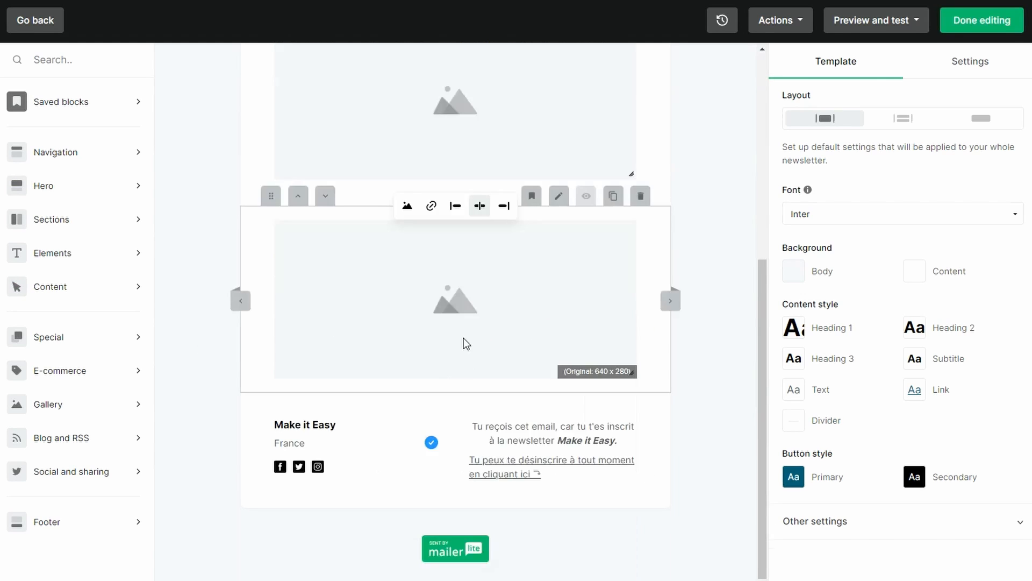
{"action": "left_click", "coordinate": [464, 343]}
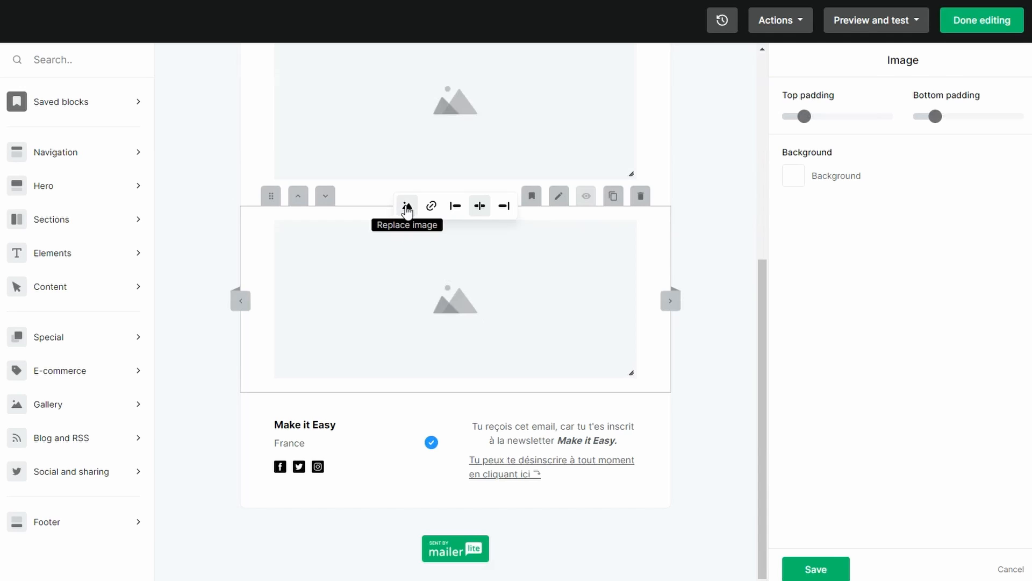
{"action": "left_click", "coordinate": [407, 205]}
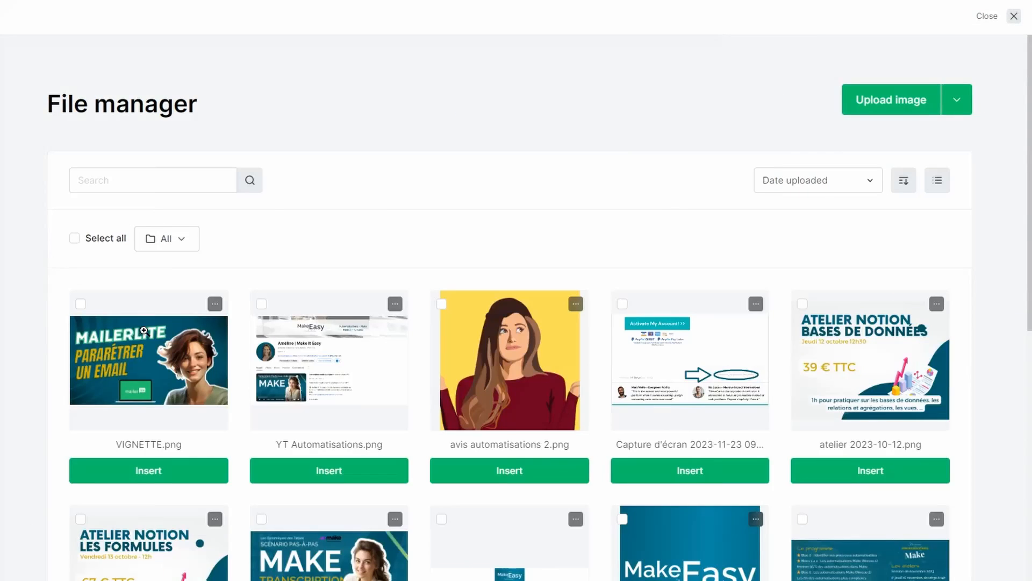
{"action": "left_click", "coordinate": [154, 475]}
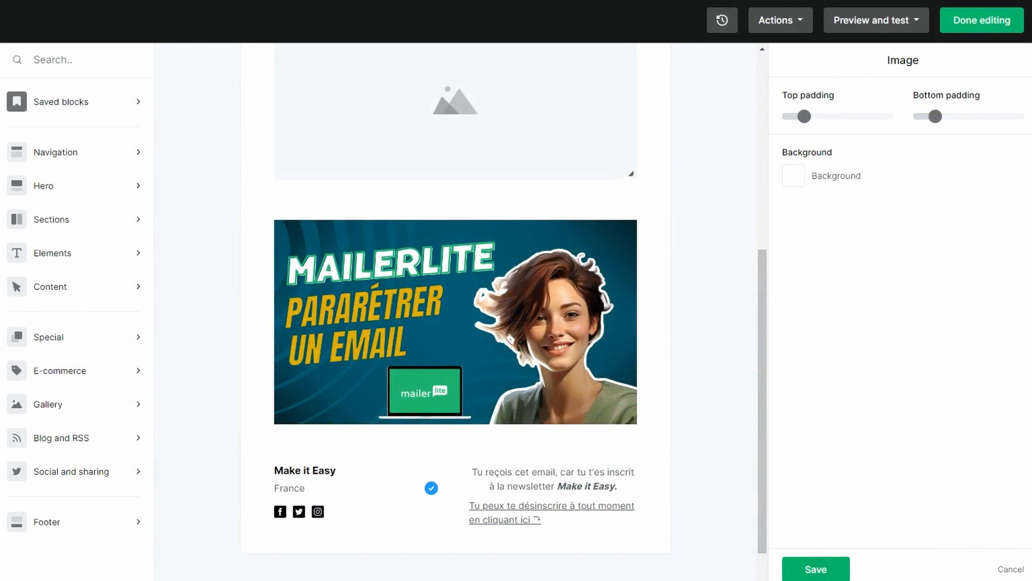
{"action": "left_click", "coordinate": [629, 422]}
{"action": "left_click_drag", "start_coordinate": [634, 421], "coordinate": [597, 379]}
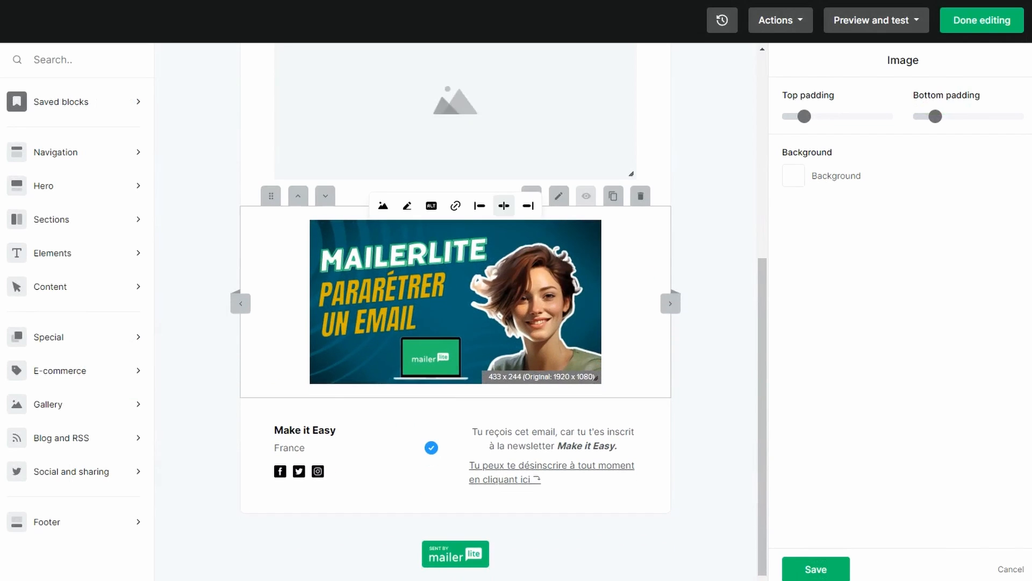
Add a title block between the two text blocks at the start of the email
{"action": "scroll", "coordinate": [620, 482], "scroll_direction": "up", "scroll_amount": 7}
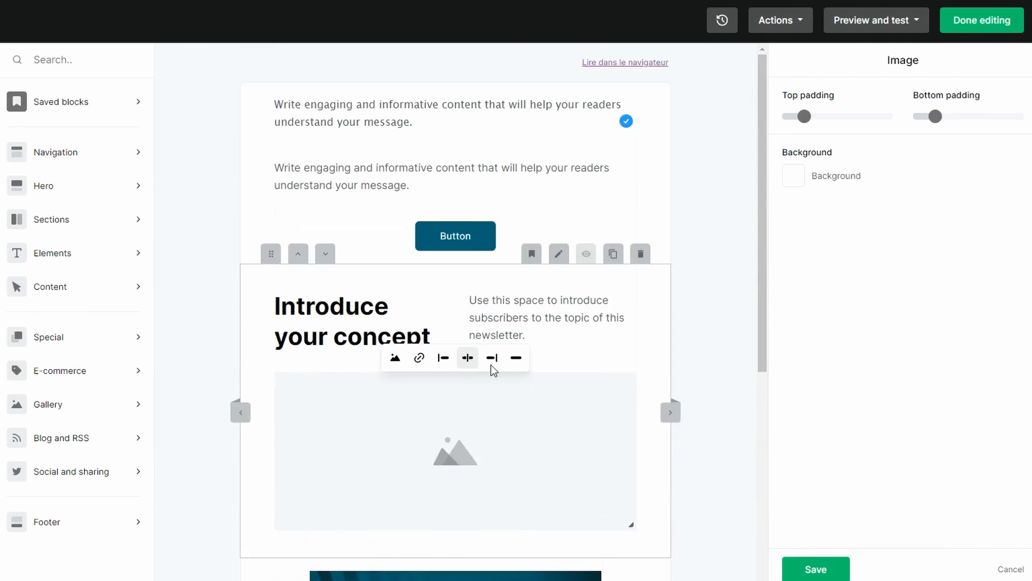
{"action": "left_click", "coordinate": [204, 127]}
{"action": "left_click", "coordinate": [79, 254]}
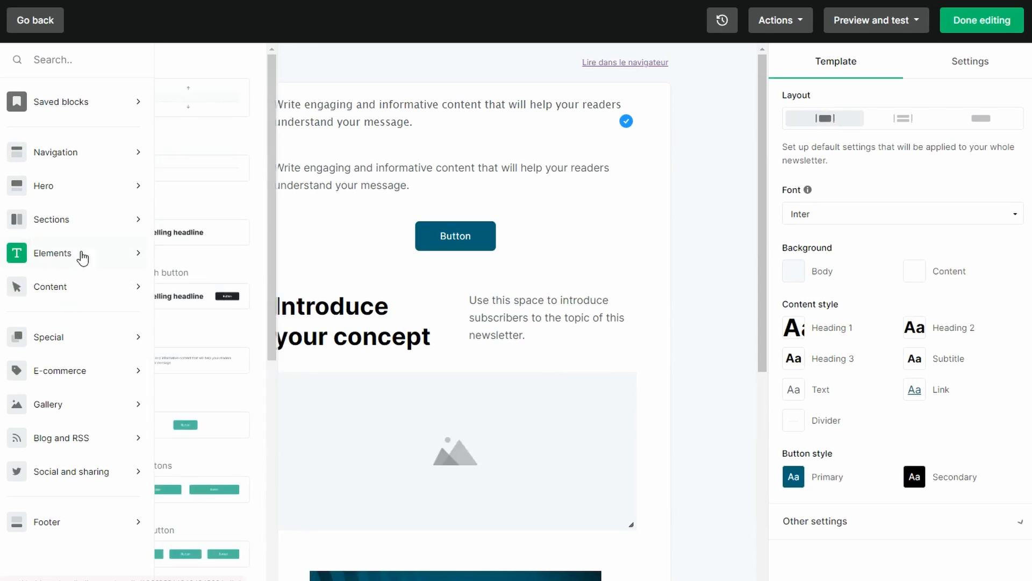
{"action": "left_click_drag", "start_coordinate": [204, 233], "coordinate": [382, 138]}
Apply the Subtitle style to the "Compelling headline" title
{"action": "left_click_drag", "start_coordinate": [347, 187], "coordinate": [409, 186]}
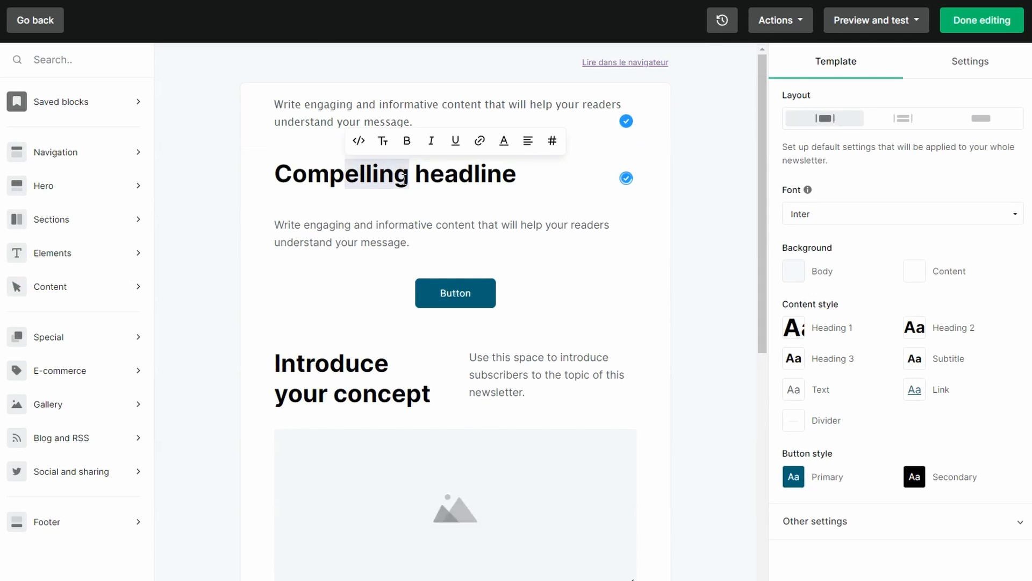
{"action": "left_click", "coordinate": [382, 142]}
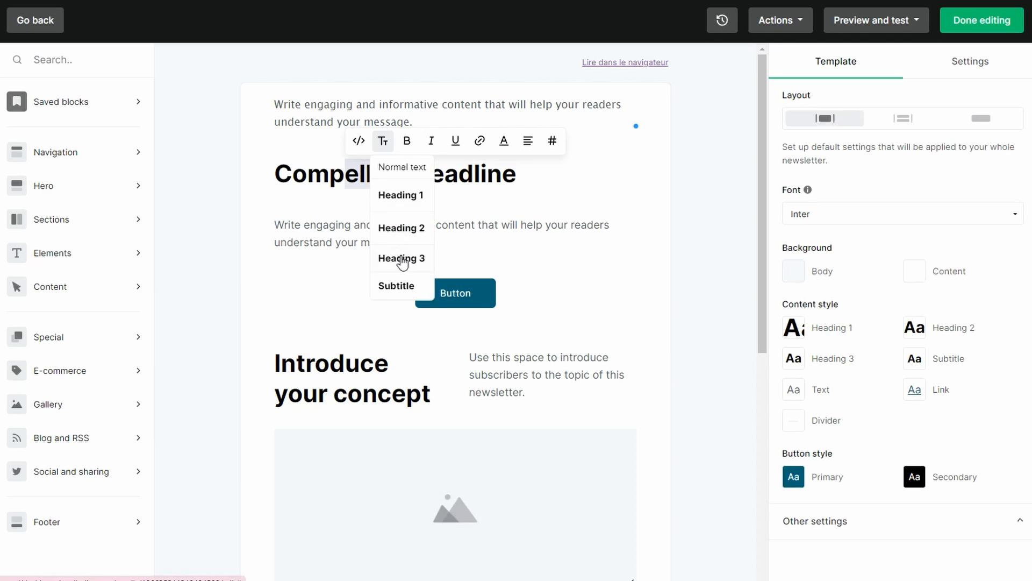
{"action": "left_click", "coordinate": [401, 284]}
{"action": "left_click", "coordinate": [443, 182]}
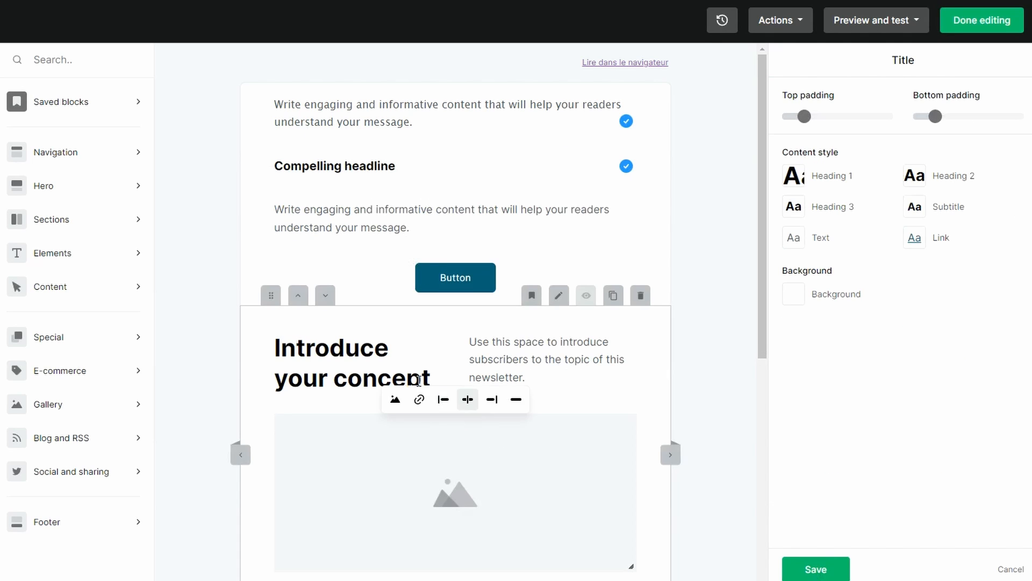
Add a survey block above the "Compelling headline" title and set its question template to Satisfaction score
{"action": "left_click", "coordinate": [88, 341]}
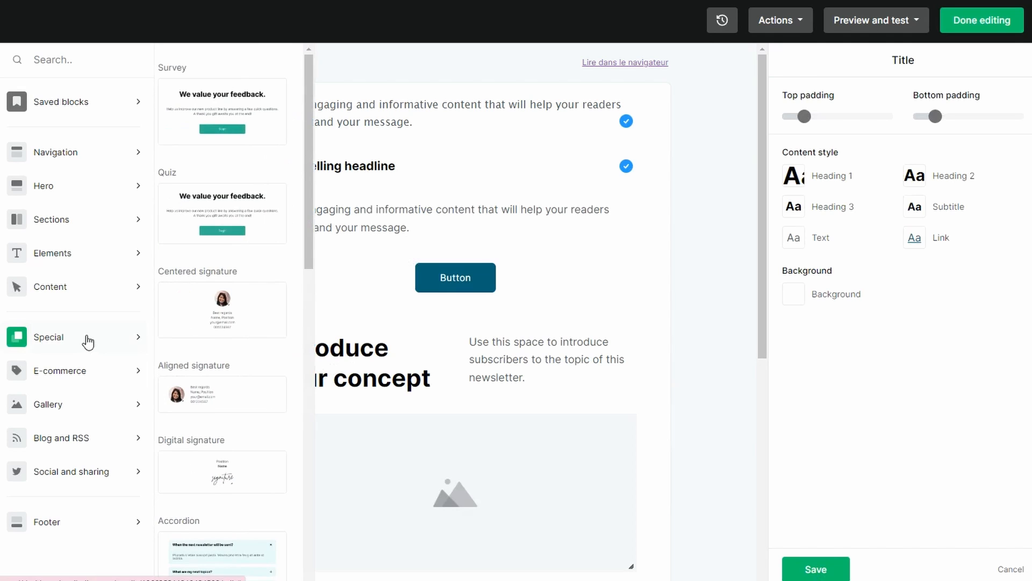
{"action": "left_click_drag", "start_coordinate": [209, 118], "coordinate": [359, 173]}
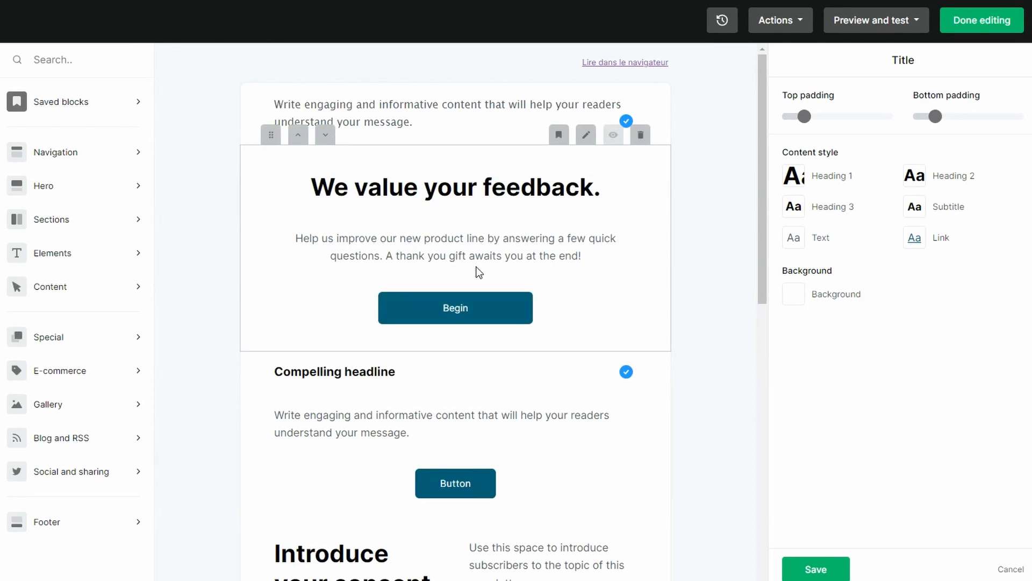
{"action": "left_click", "coordinate": [560, 293]}
{"action": "left_click", "coordinate": [886, 209]}
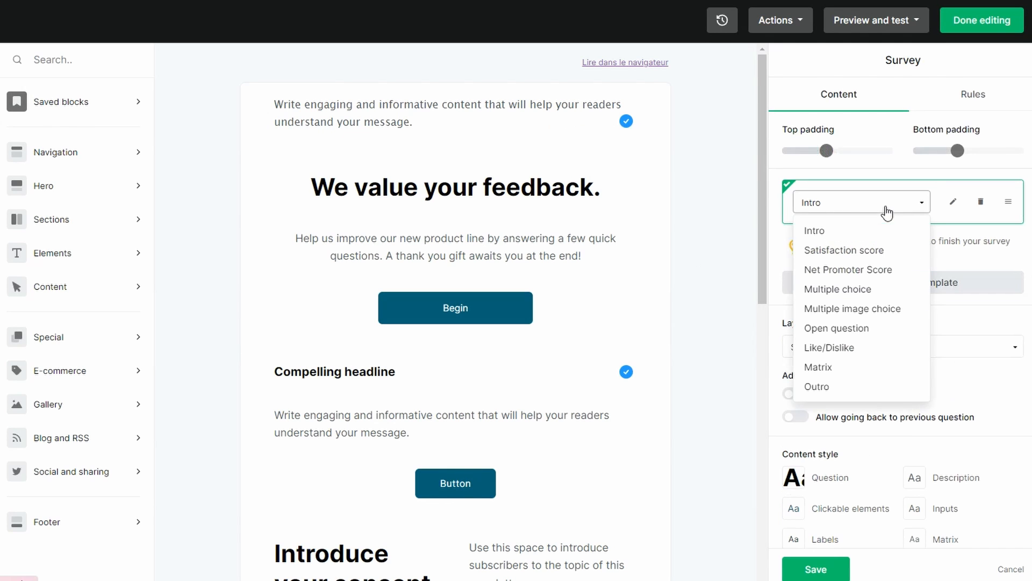
{"action": "left_click", "coordinate": [862, 250]}
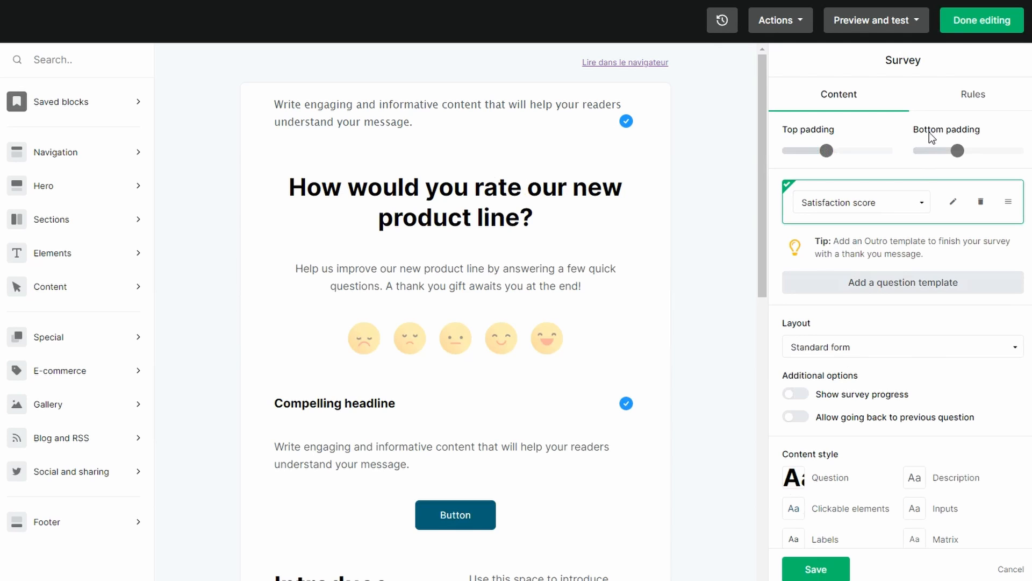
Finish editing the email and start a new regular campaign
{"action": "left_click", "coordinate": [977, 20]}
{"action": "left_click", "coordinate": [447, 473]}
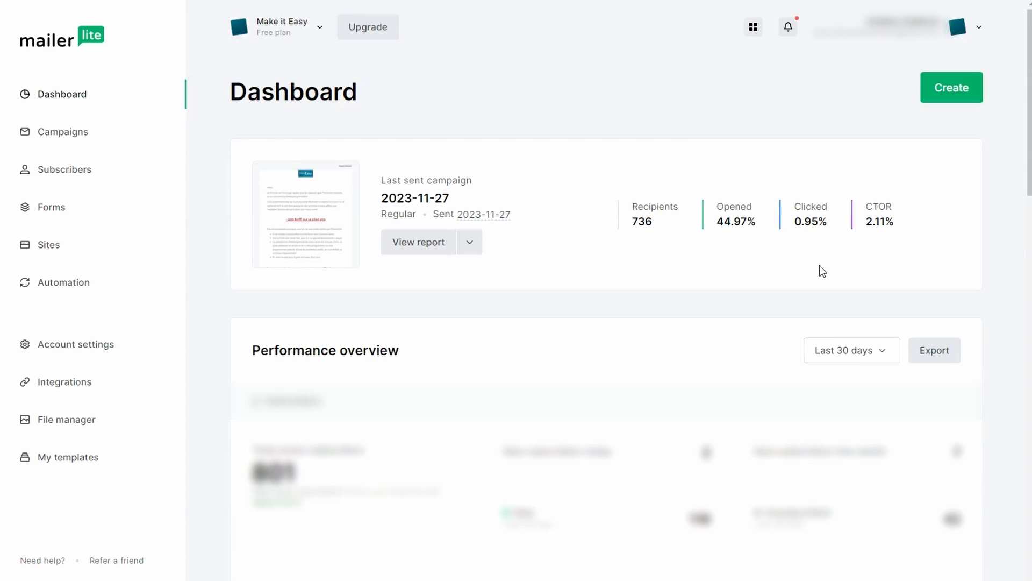
{"action": "left_click", "coordinate": [931, 91]}
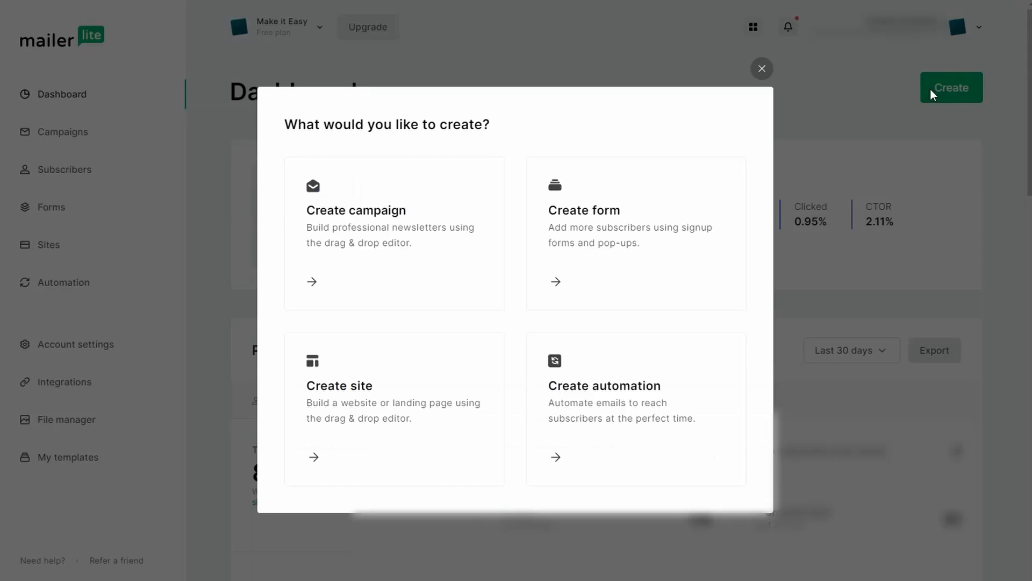
{"action": "left_click", "coordinate": [340, 281]}
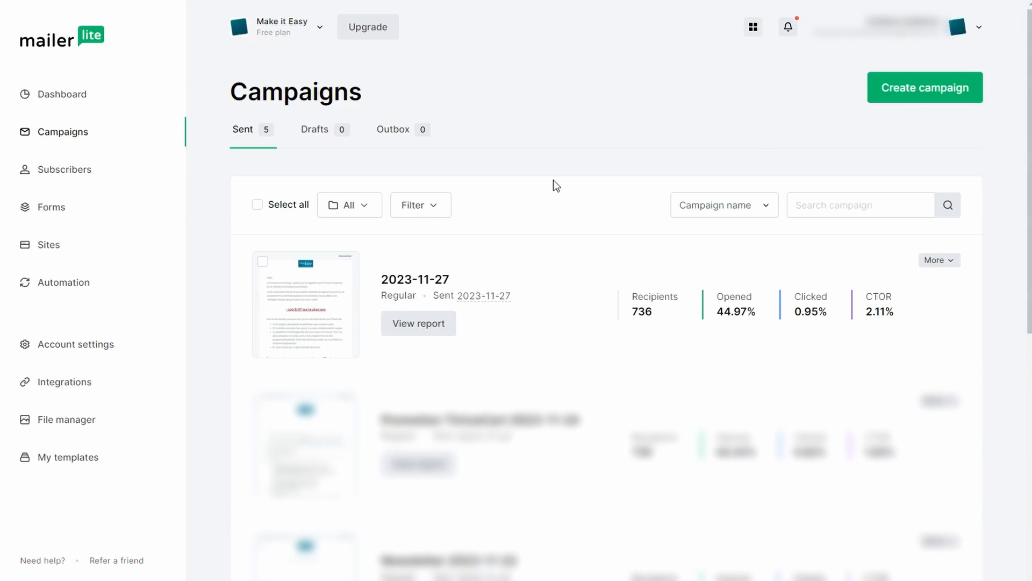
{"action": "left_click", "coordinate": [929, 102]}
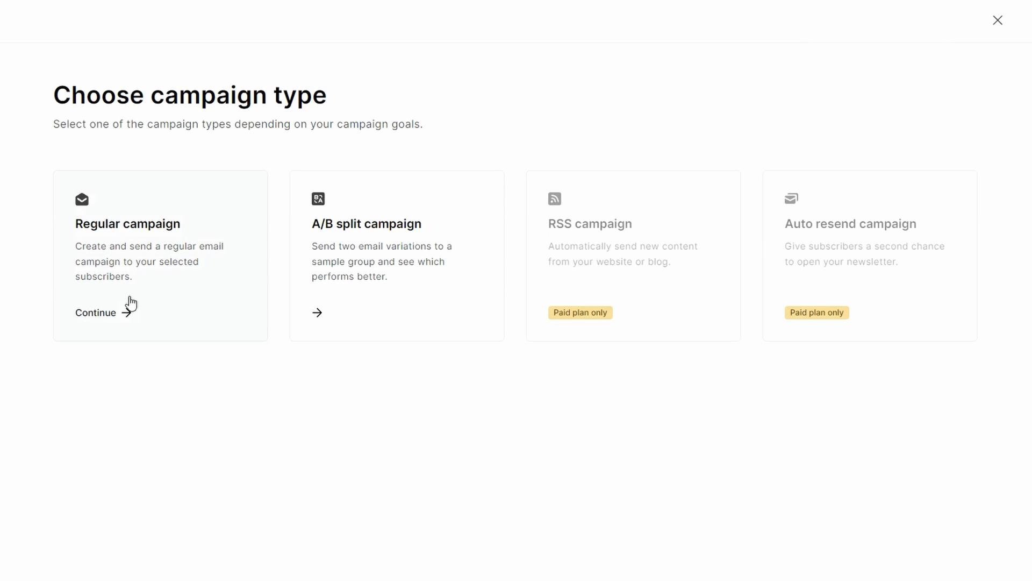
{"action": "left_click", "coordinate": [111, 314]}
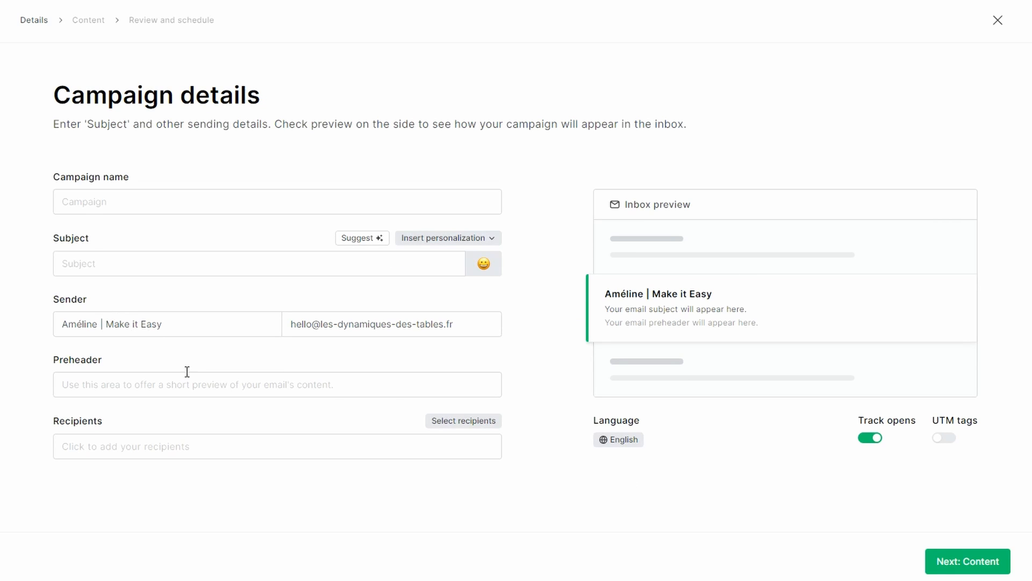
Name the campaign "Newsletter 2023-12-01"
{"action": "left_click", "coordinate": [78, 201]}
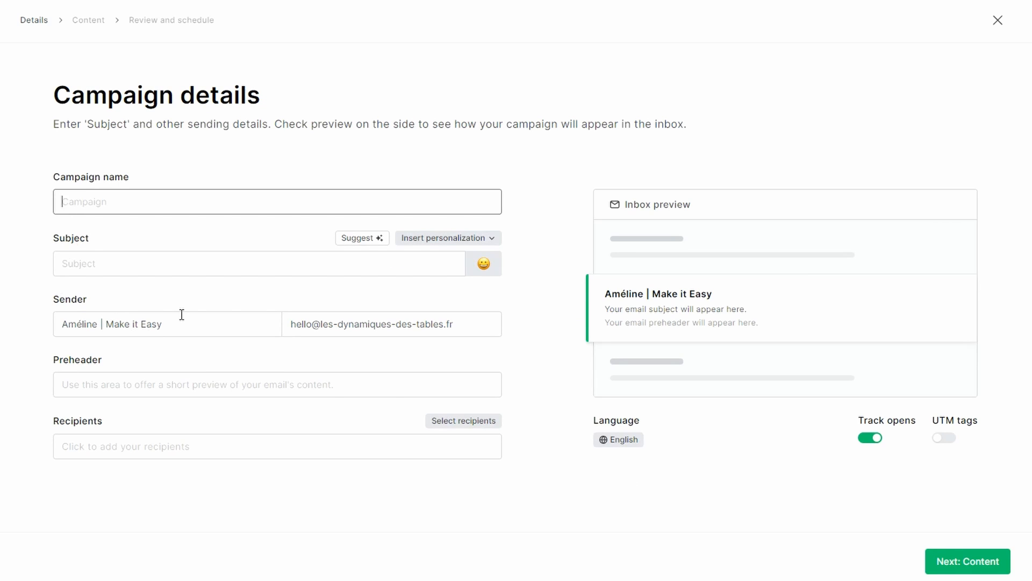
{"action": "type", "text": "Newsletter 5"}
{"action": "key", "text": "BackSpace"}
{"action": "type", "text": "2023-12-01"}
Replace the campaign name with "Noël 2024 - 01"
{"action": "triple_click", "coordinate": [275, 202]}
{"action": "type", "text": "Noël 2024 - 01"}
{"action": "left_click", "coordinate": [290, 236]}
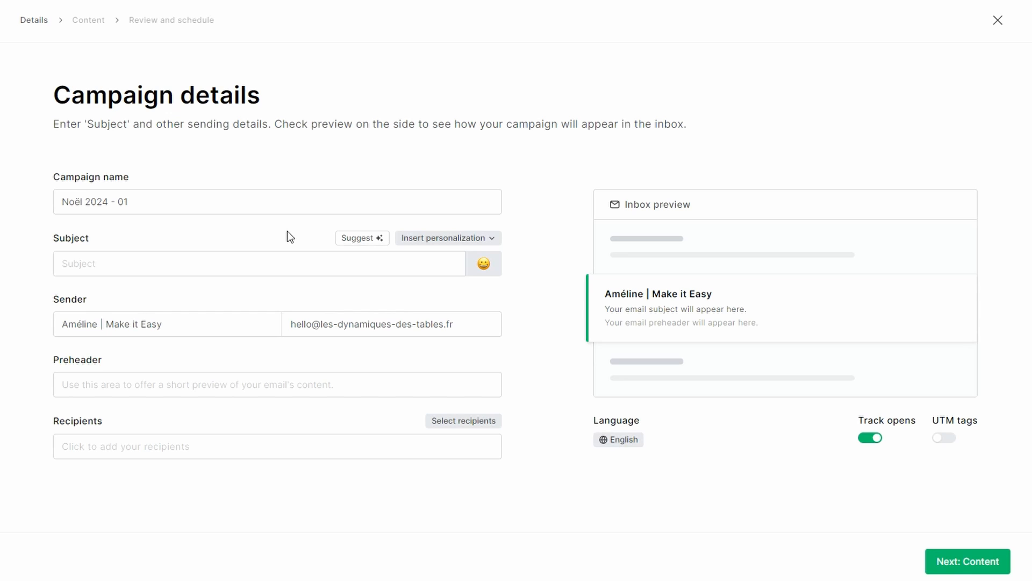
Set the campaign subject to "Joyeux Noël ! 🎄" and the preheader to "Livraison de cadeaux"
{"action": "left_click", "coordinate": [191, 387]}
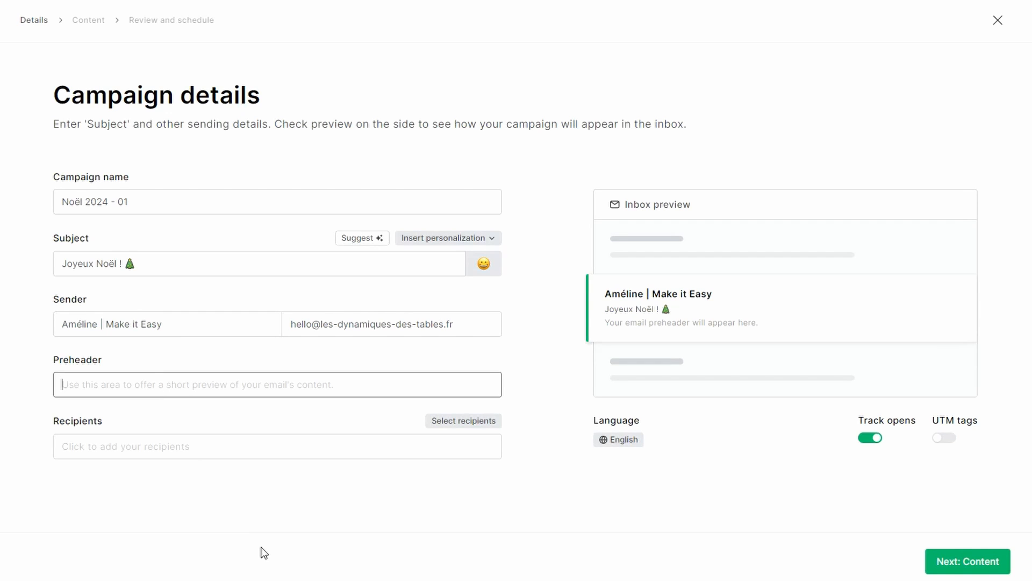
{"action": "type", "text": "Livraison de ca"}
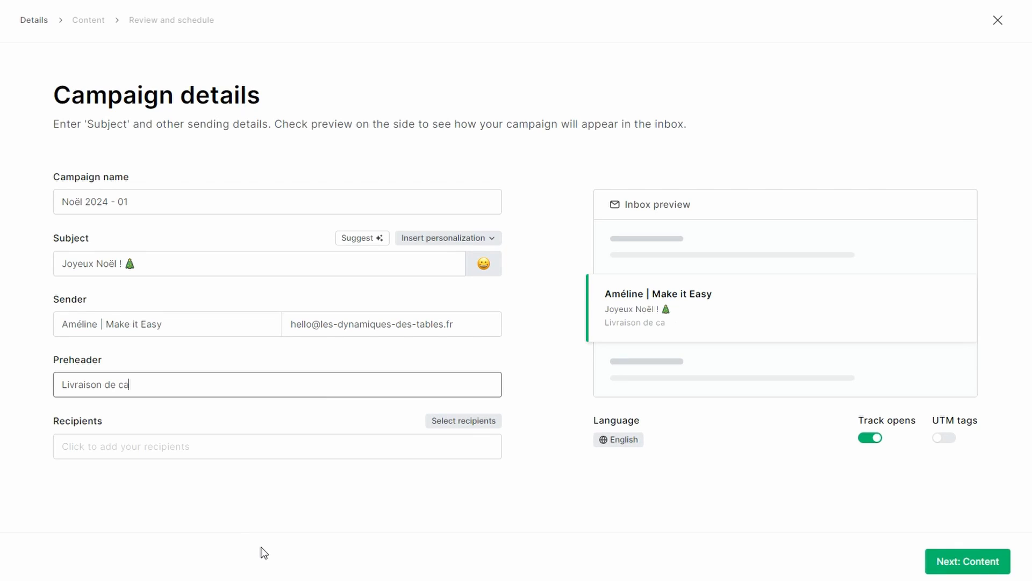
{"action": "type", "text": "deaux"}
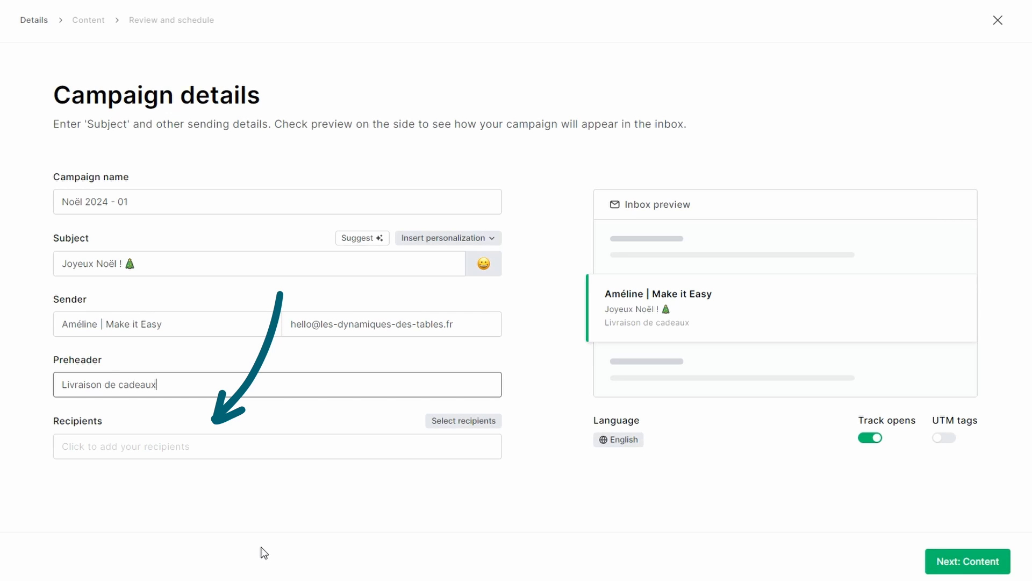
Filter the campaign recipients with an advanced condition: Groups, Belongs to, Alumni
{"action": "left_click", "coordinate": [180, 451]}
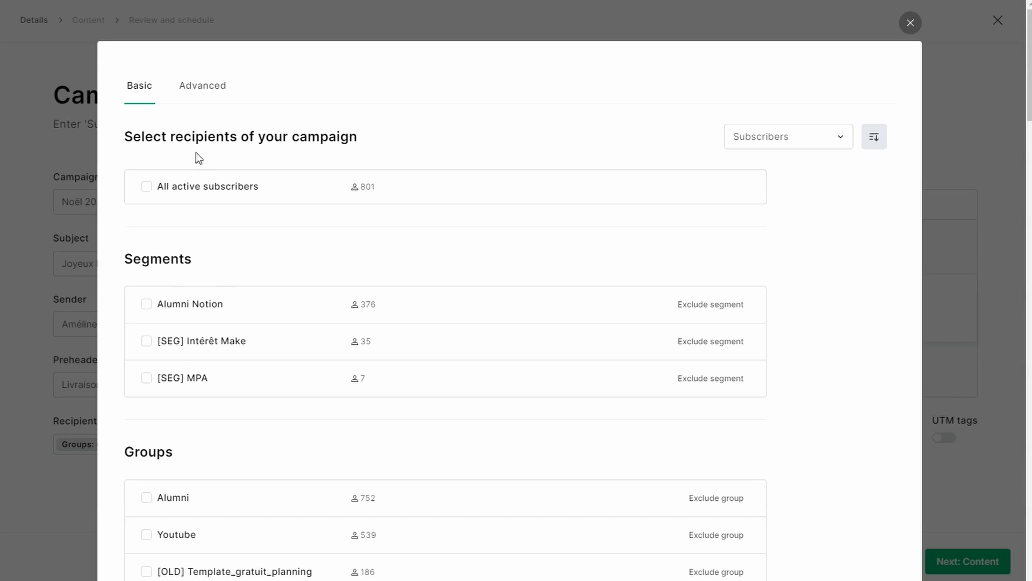
{"action": "left_click", "coordinate": [207, 87]}
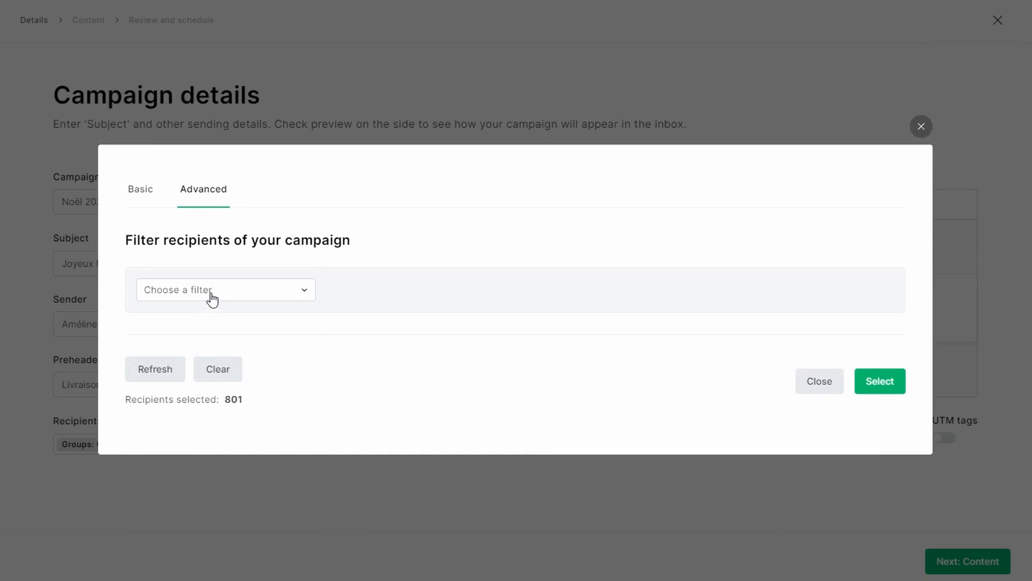
{"action": "left_click", "coordinate": [212, 293]}
{"action": "left_click", "coordinate": [178, 375]}
{"action": "left_click", "coordinate": [549, 247]}
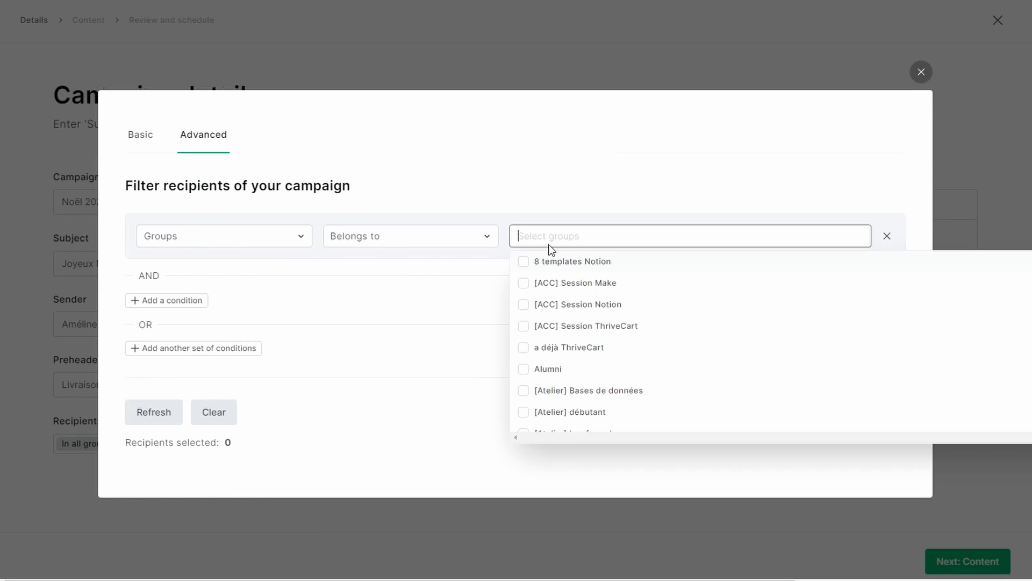
{"action": "left_click", "coordinate": [532, 368]}
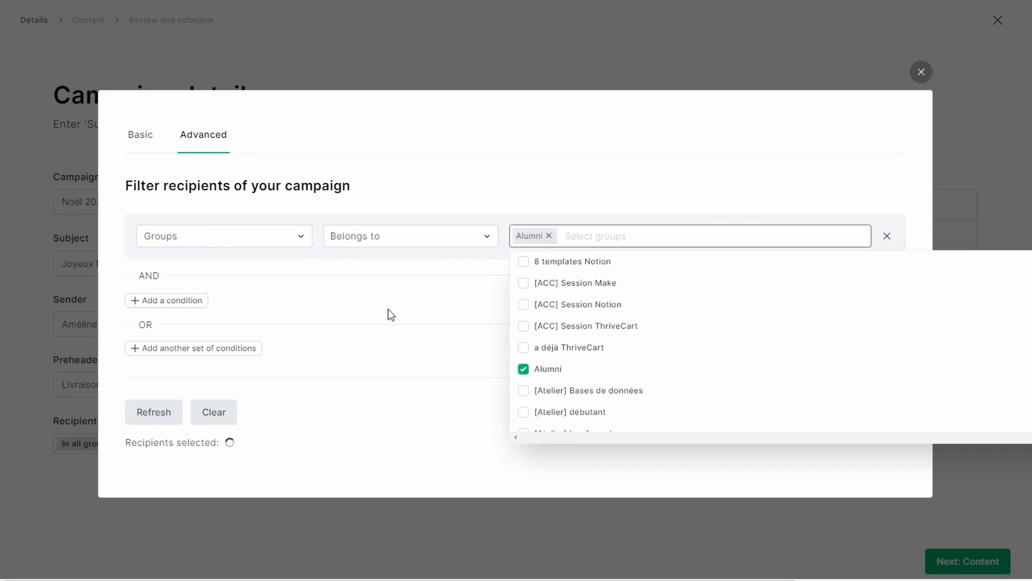
Add a second recipient condition, Groups Does not belong to Produit A, and apply the recipient selection
{"action": "left_click", "coordinate": [162, 300]}
{"action": "left_click", "coordinate": [228, 295]}
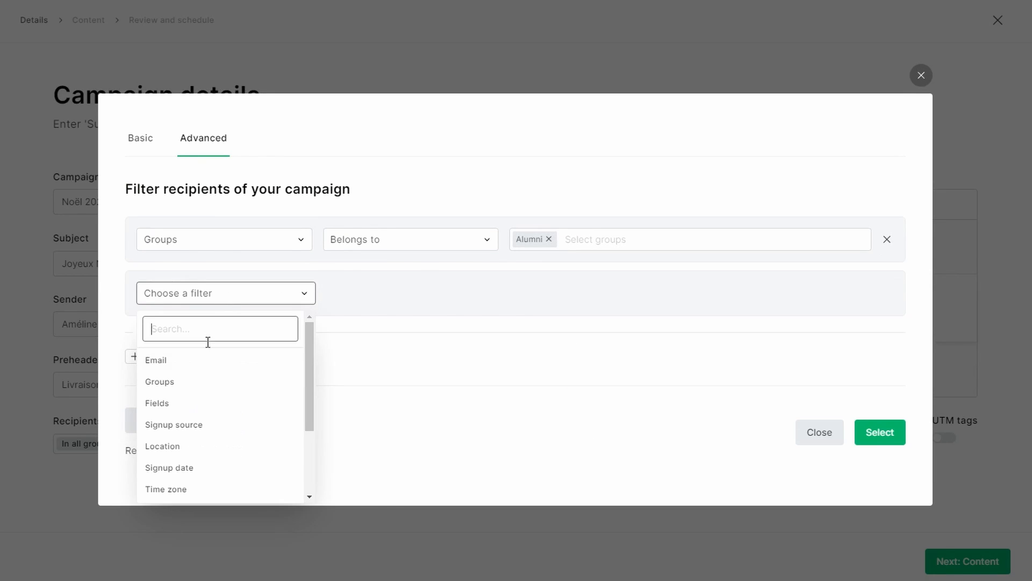
{"action": "left_click", "coordinate": [191, 381]}
{"action": "left_click", "coordinate": [350, 283]}
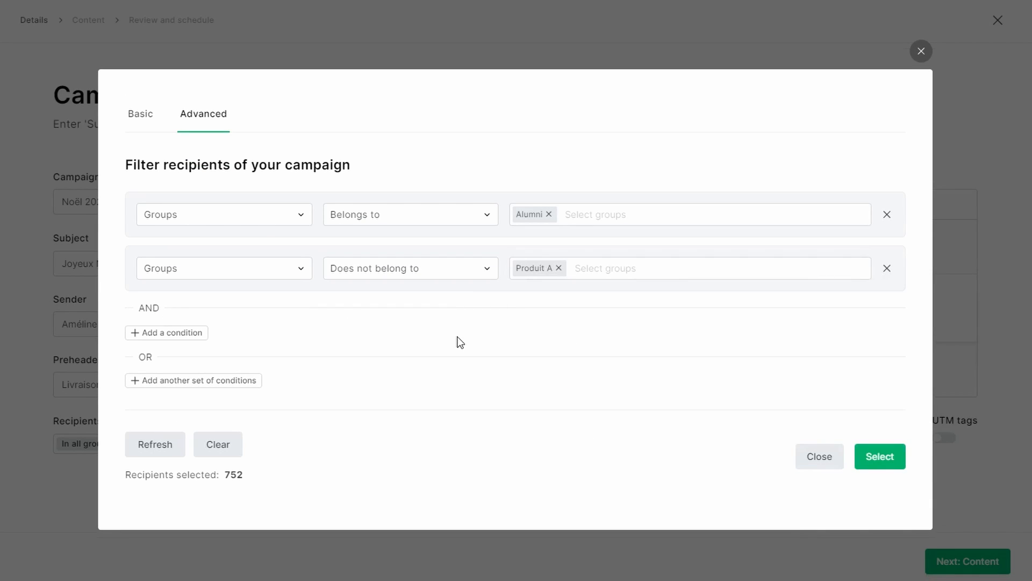
{"action": "left_click", "coordinate": [878, 455]}
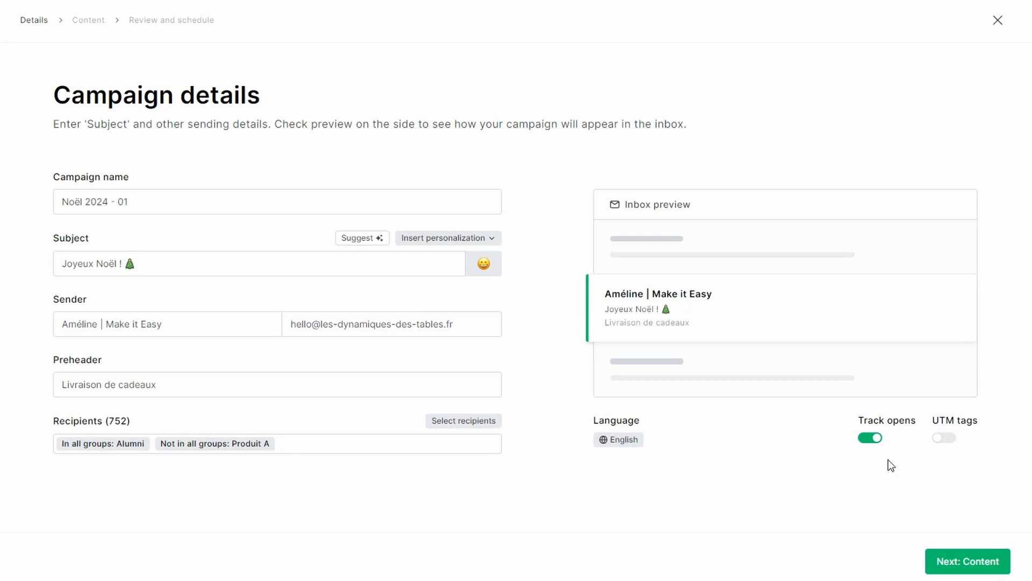
Set the campaign language to Français and turn on UTM tags
{"action": "left_click", "coordinate": [619, 441]}
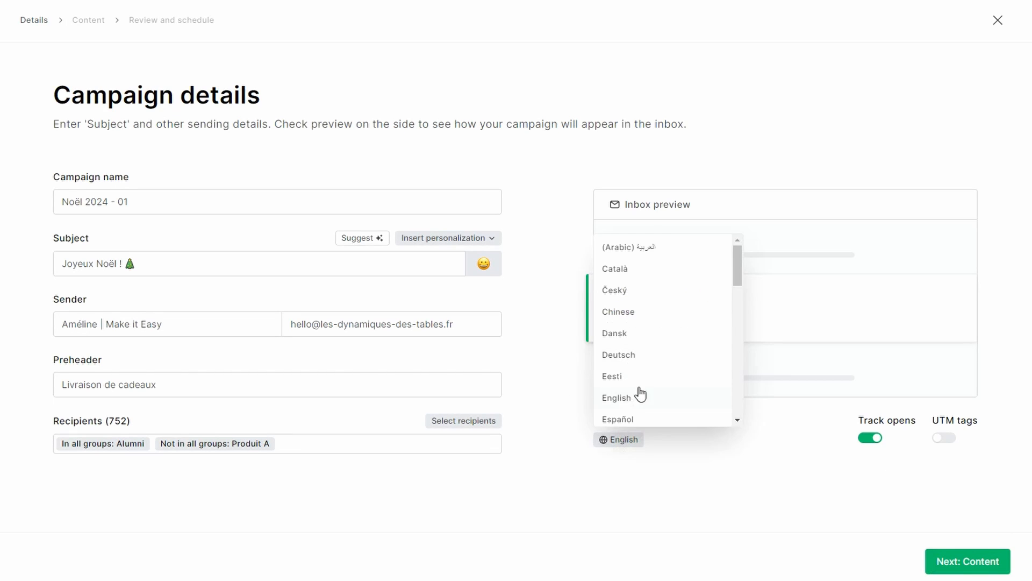
{"action": "scroll", "coordinate": [640, 394], "scroll_direction": "down", "scroll_amount": 2}
{"action": "left_click", "coordinate": [639, 377]}
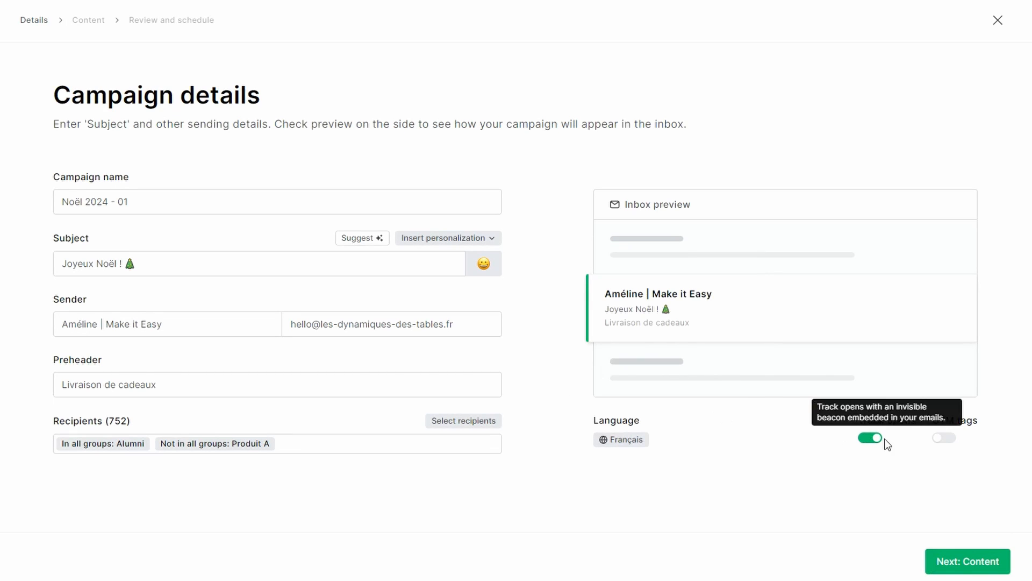
{"action": "left_click", "coordinate": [947, 439]}
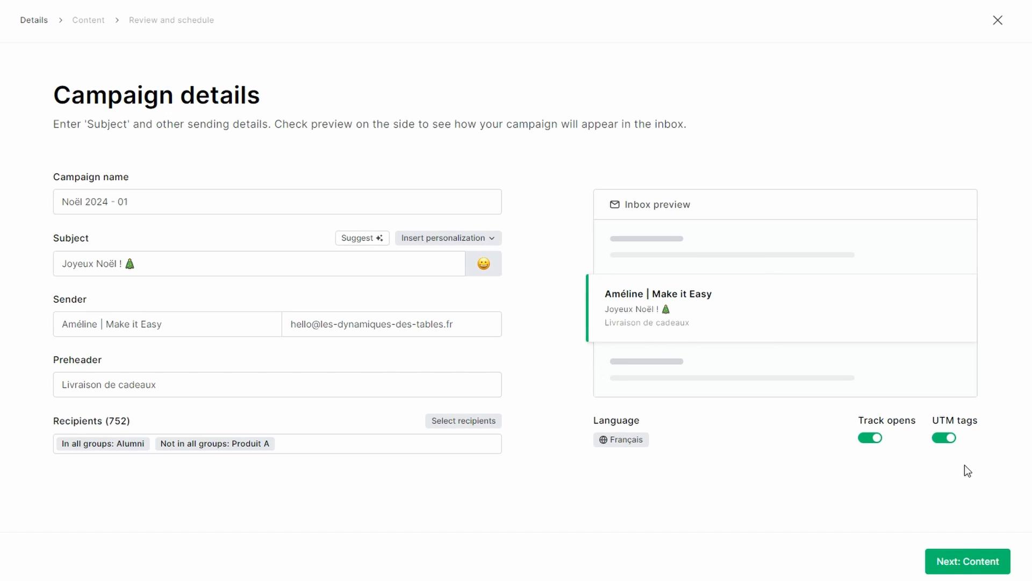
Accept the default email content and look over the campaign summary on the review and schedule page
{"action": "left_click", "coordinate": [983, 564]}
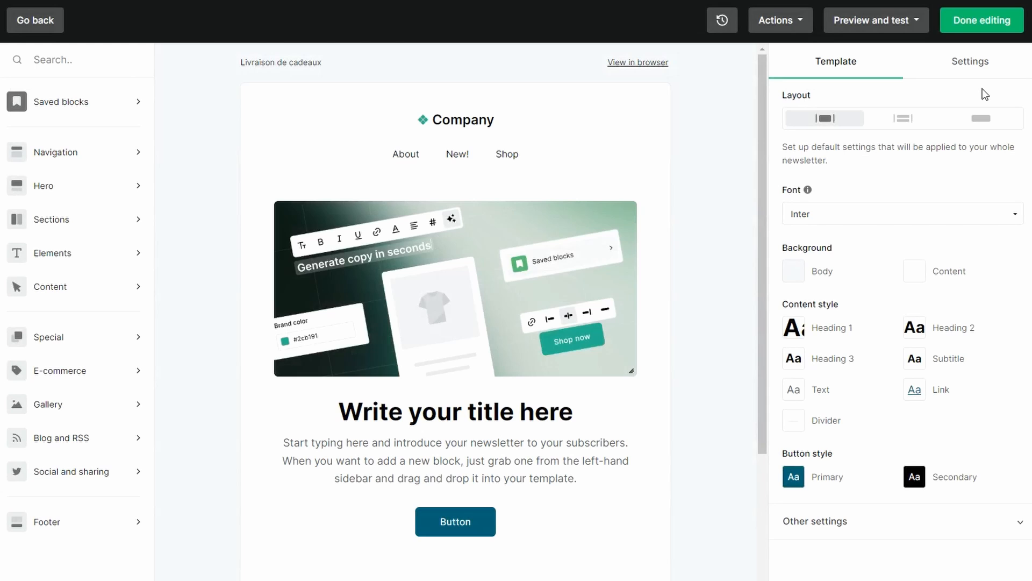
{"action": "left_click", "coordinate": [980, 27]}
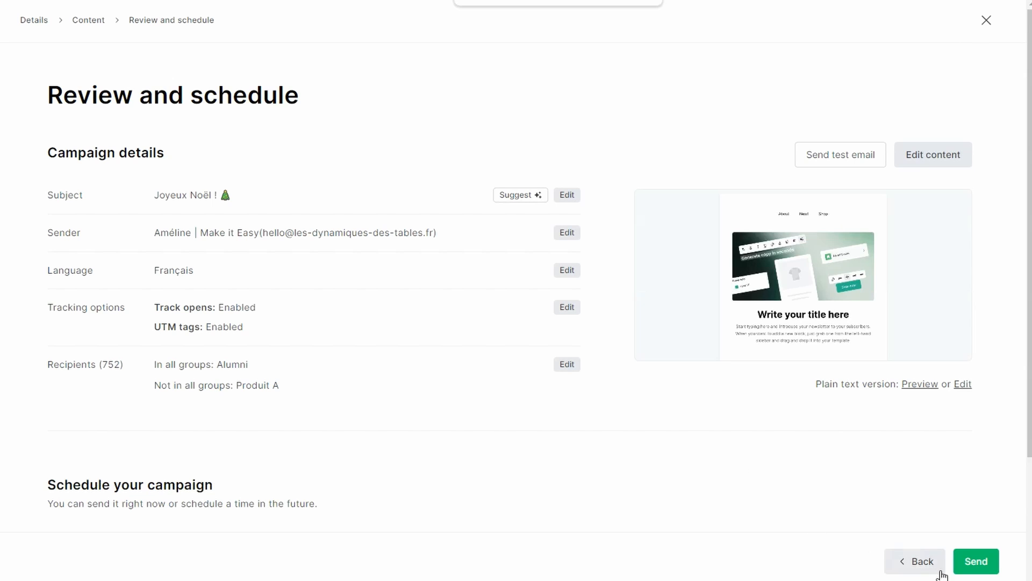
{"action": "scroll", "coordinate": [607, 473], "scroll_direction": "down", "scroll_amount": 2}
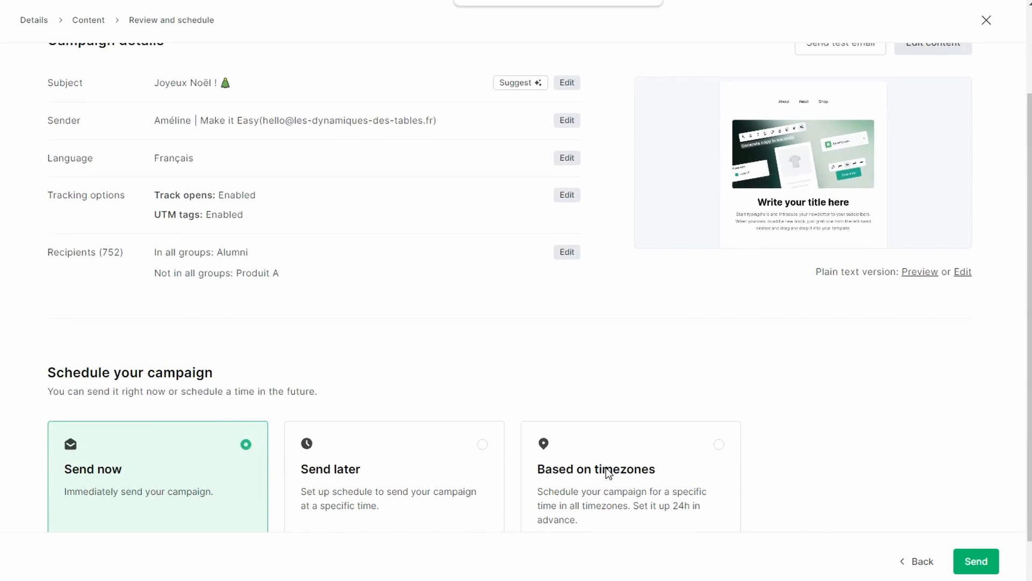
{"action": "scroll", "coordinate": [608, 473], "scroll_direction": "up", "scroll_amount": 2}
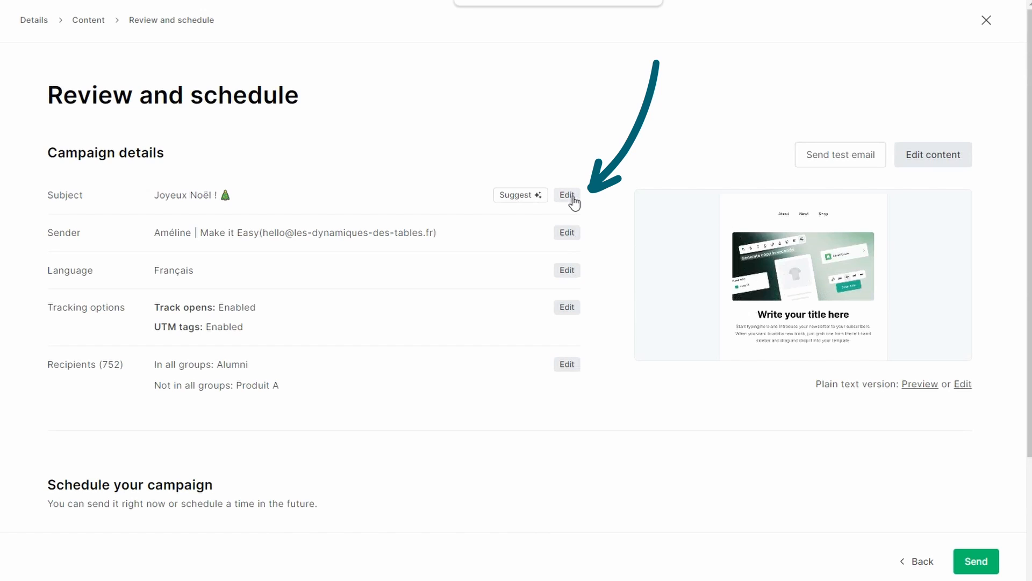
{"action": "scroll", "coordinate": [596, 301], "scroll_direction": "down", "scroll_amount": 3}
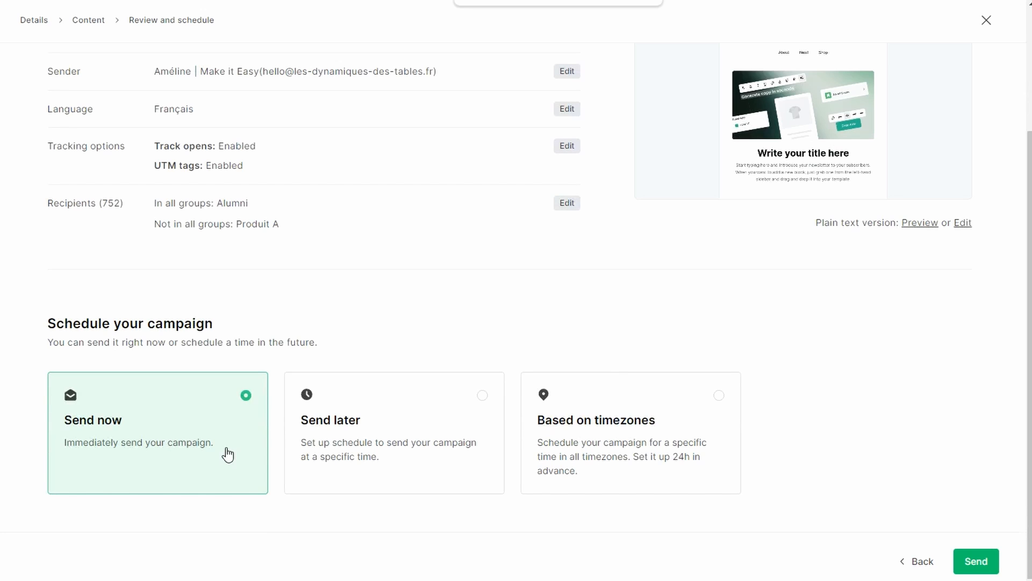
Set the campaign schedule to Send later, and switch it to Based on timezones
{"action": "left_click", "coordinate": [332, 464]}
{"action": "scroll", "coordinate": [425, 500], "scroll_direction": "down", "scroll_amount": 1}
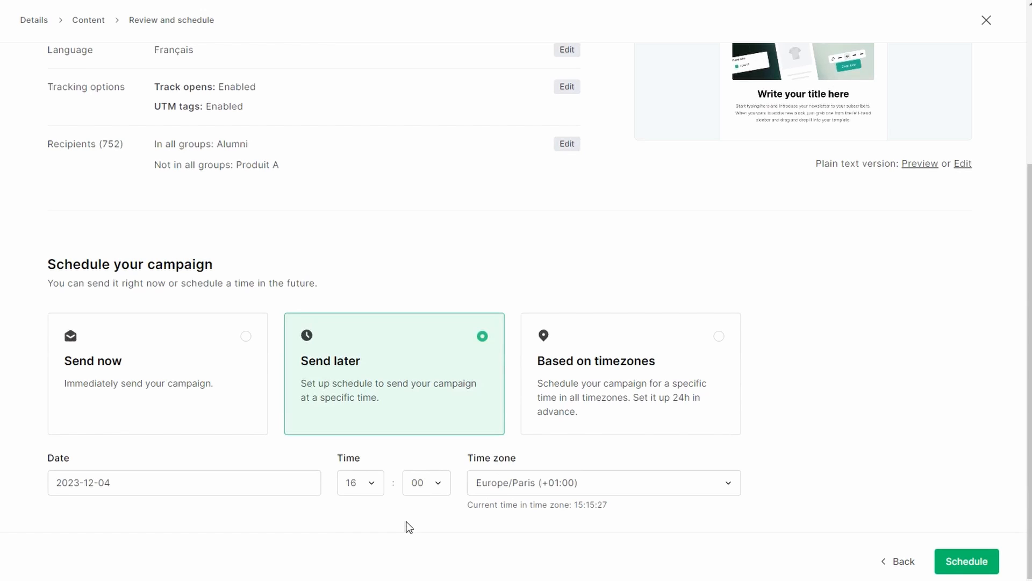
{"action": "left_click", "coordinate": [555, 418]}
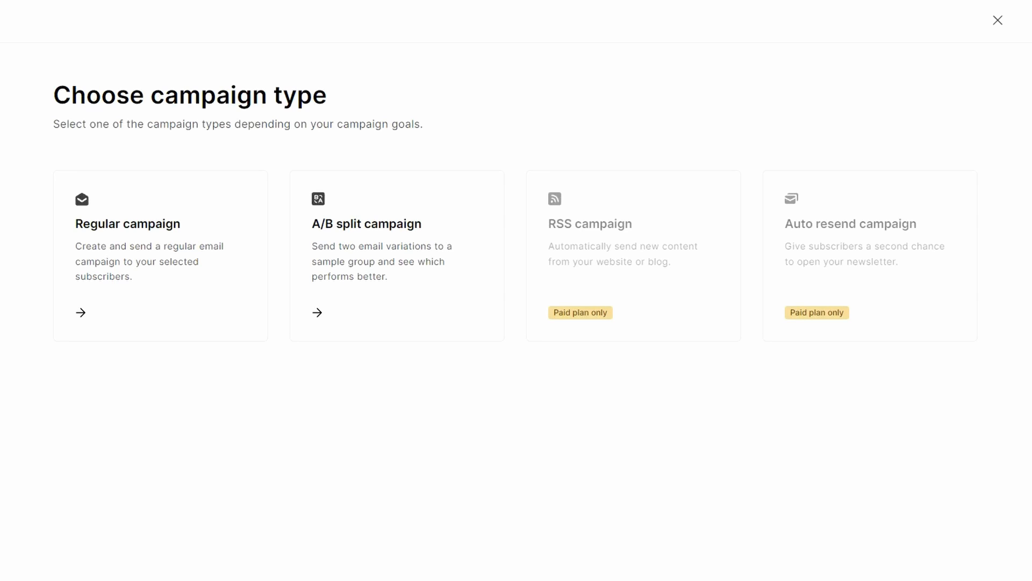
Start an A/B split campaign named "Campagne A/B 1" and look over its Email subject test fields
{"action": "left_click", "coordinate": [320, 324]}
{"action": "scroll", "coordinate": [355, 385], "scroll_direction": "down", "scroll_amount": 2}
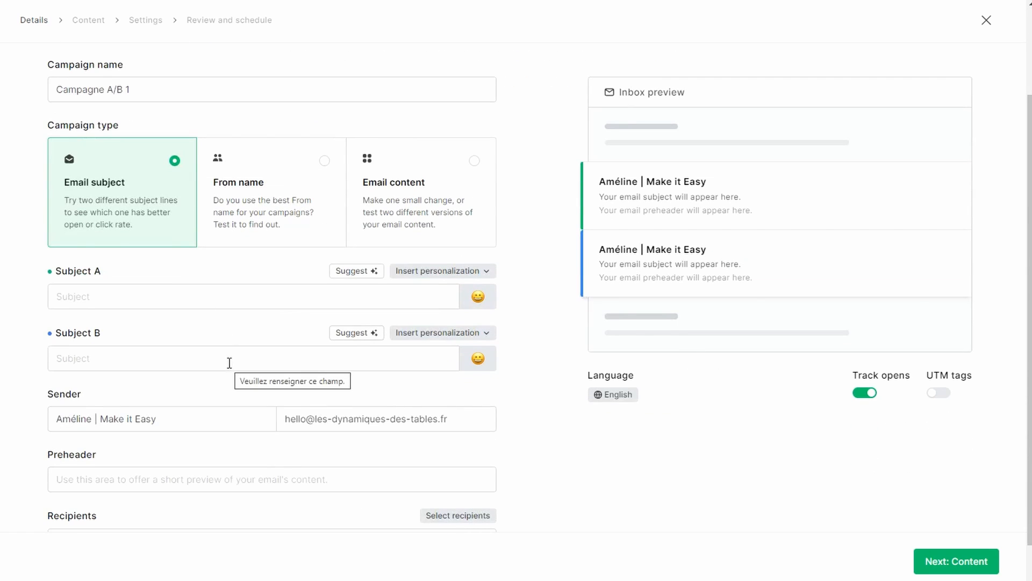
{"action": "left_click", "coordinate": [245, 224]}
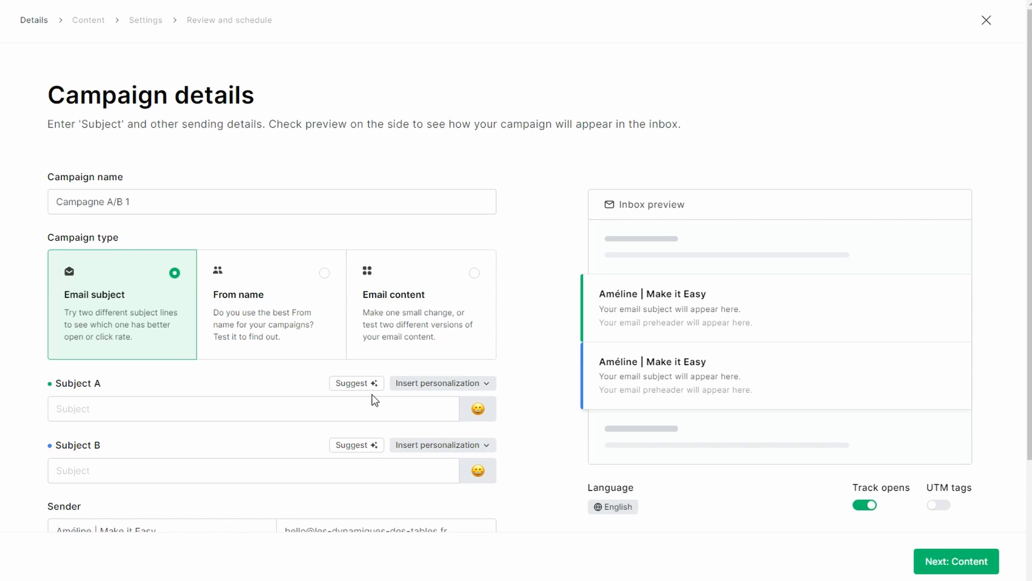
Try the From name test type with "Make it Easy" as sender A and only the sender's first name as sender B
{"action": "scroll", "coordinate": [372, 395], "scroll_direction": "down", "scroll_amount": 2}
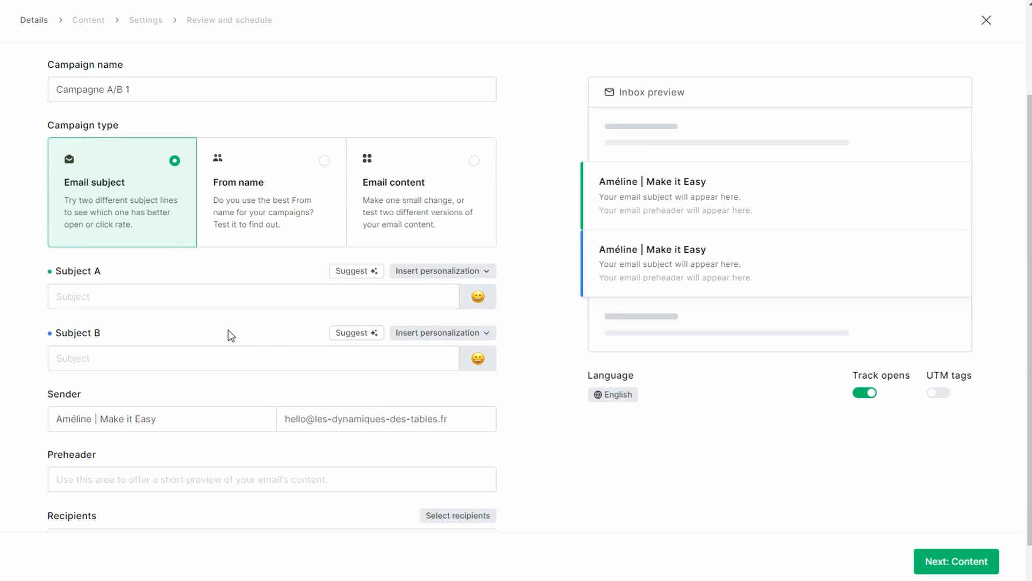
{"action": "left_click", "coordinate": [243, 218]}
{"action": "left_click_drag", "start_coordinate": [97, 361], "coordinate": [36, 364]}
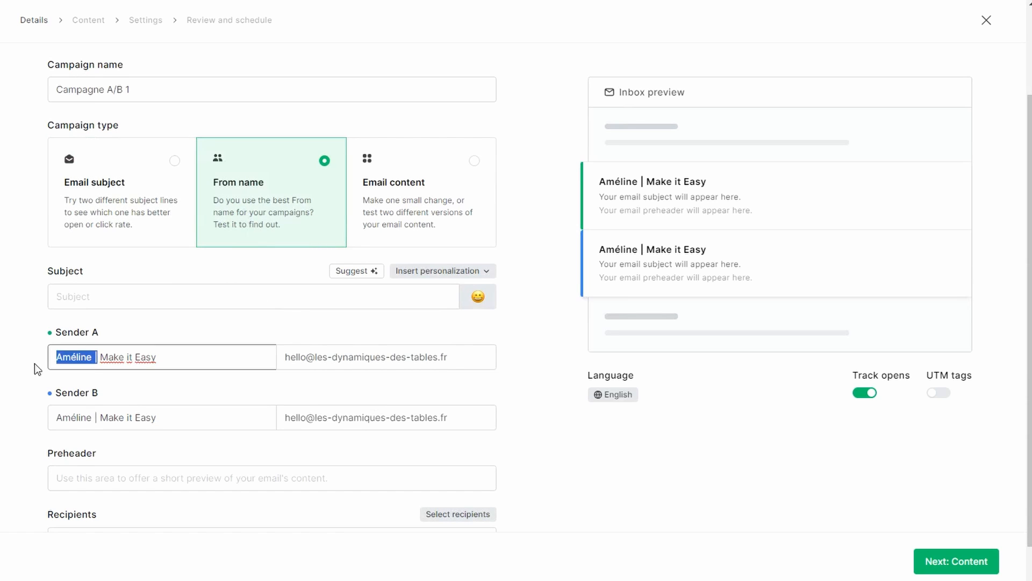
{"action": "key", "text": "BackSpace"}
{"action": "left_click_drag", "start_coordinate": [92, 416], "coordinate": [212, 416]}
{"action": "key", "text": "BackSpace"}
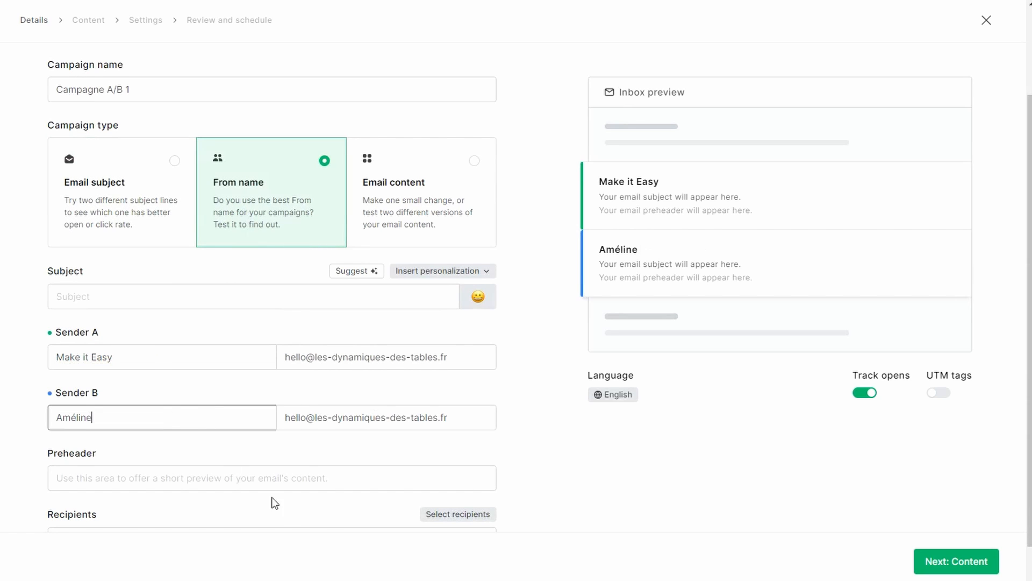
Choose the Email content test type, set the subject to "Hello" and continue to the version A content
{"action": "left_click", "coordinate": [403, 221]}
{"action": "left_click", "coordinate": [85, 322]}
{"action": "type", "text": "Hello"}
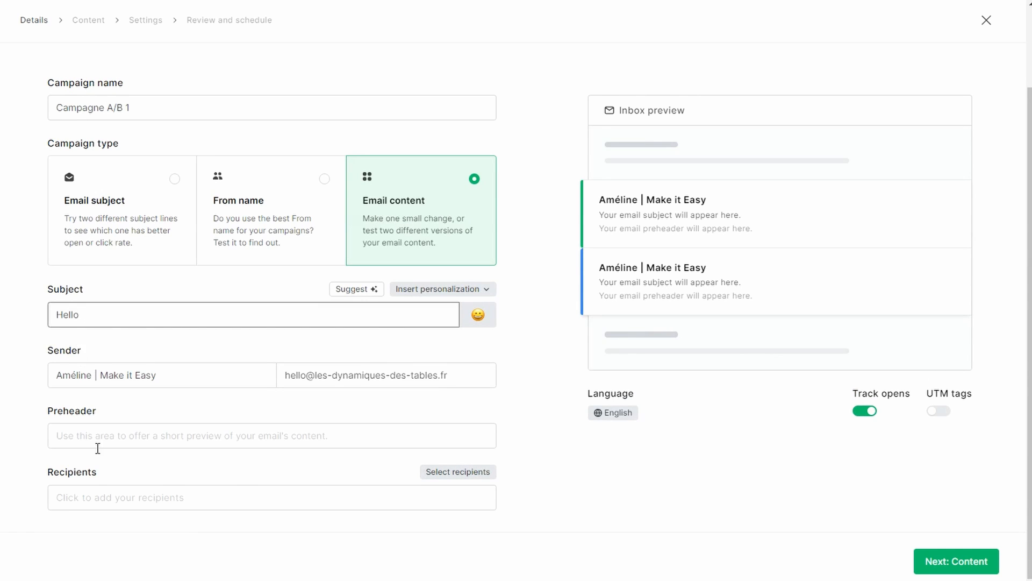
{"action": "left_click", "coordinate": [98, 447]}
{"action": "left_click", "coordinate": [956, 561]}
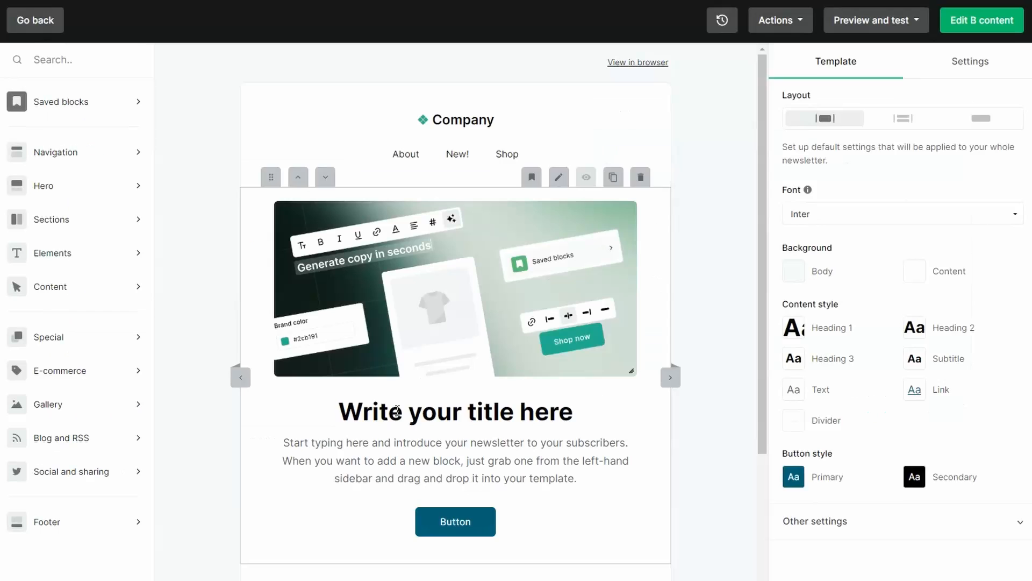
Replace the hero title in version A with "Test A", save the block and proceed to version B
{"action": "left_click_drag", "start_coordinate": [340, 412], "coordinate": [567, 411]}
{"action": "type", "text": "Test A"}
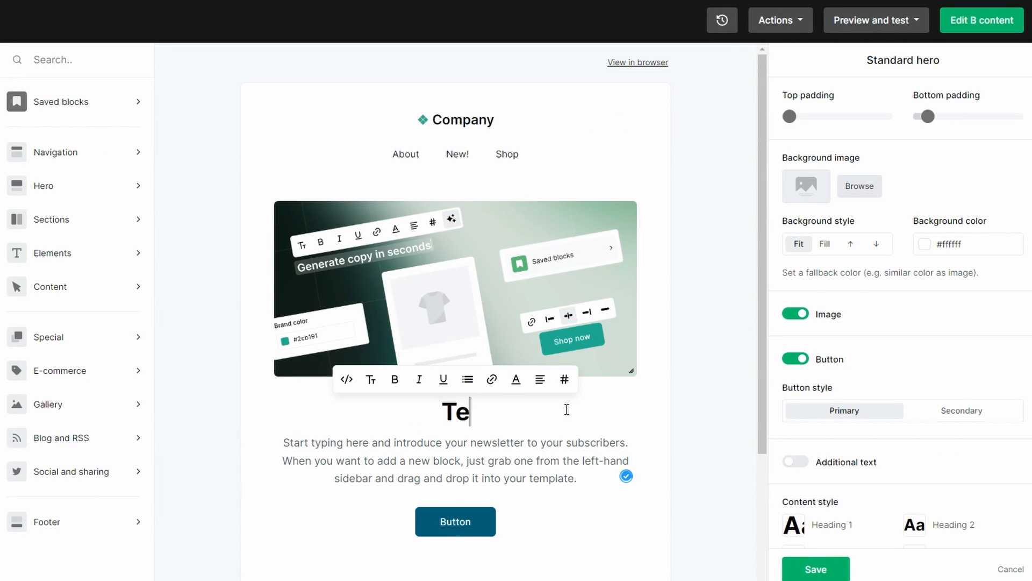
{"action": "left_click", "coordinate": [816, 569]}
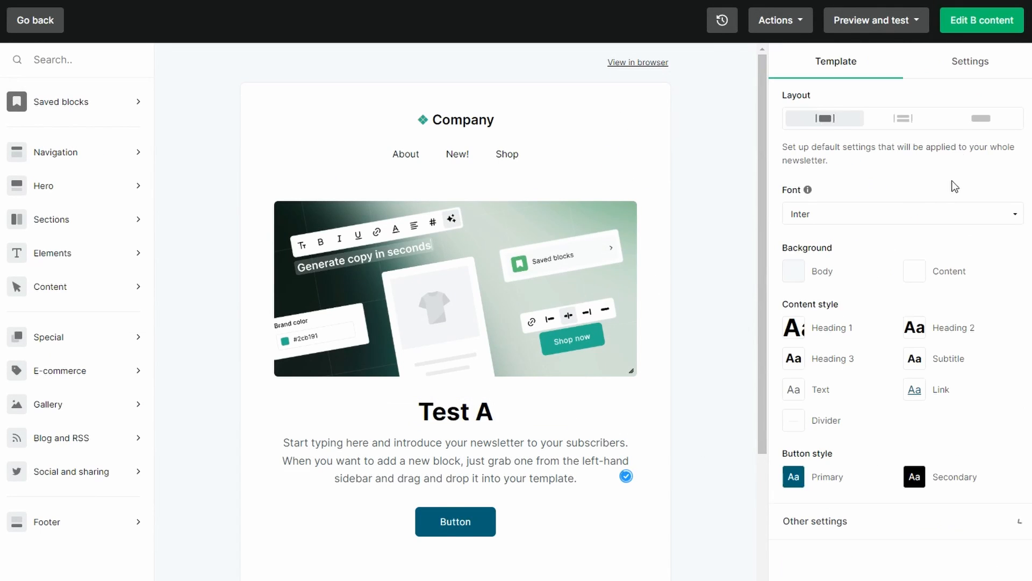
{"action": "left_click", "coordinate": [978, 25]}
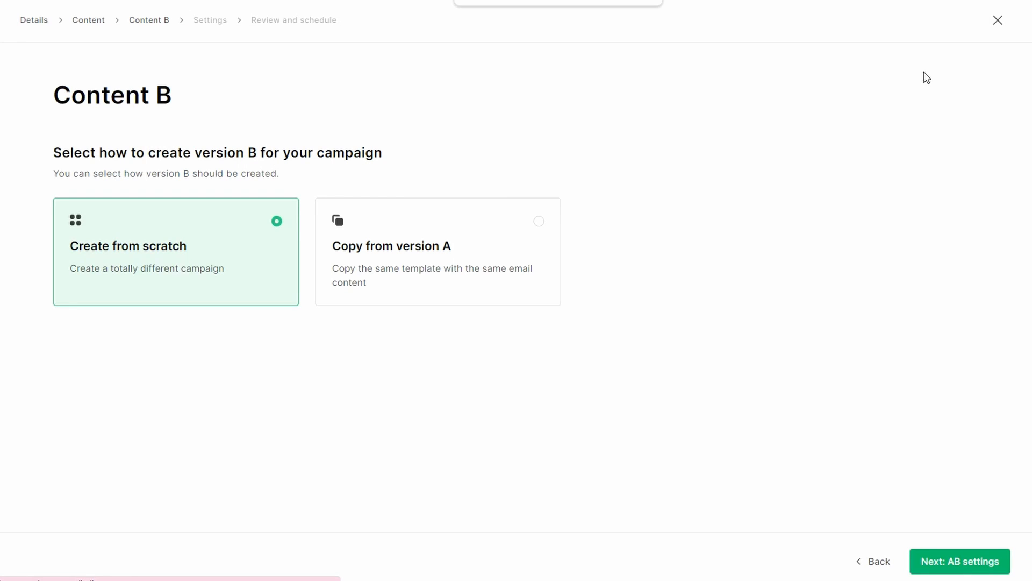
Create version B as a copy of version A, change its hero title to "Test B" and finish editing
{"action": "left_click", "coordinate": [462, 291]}
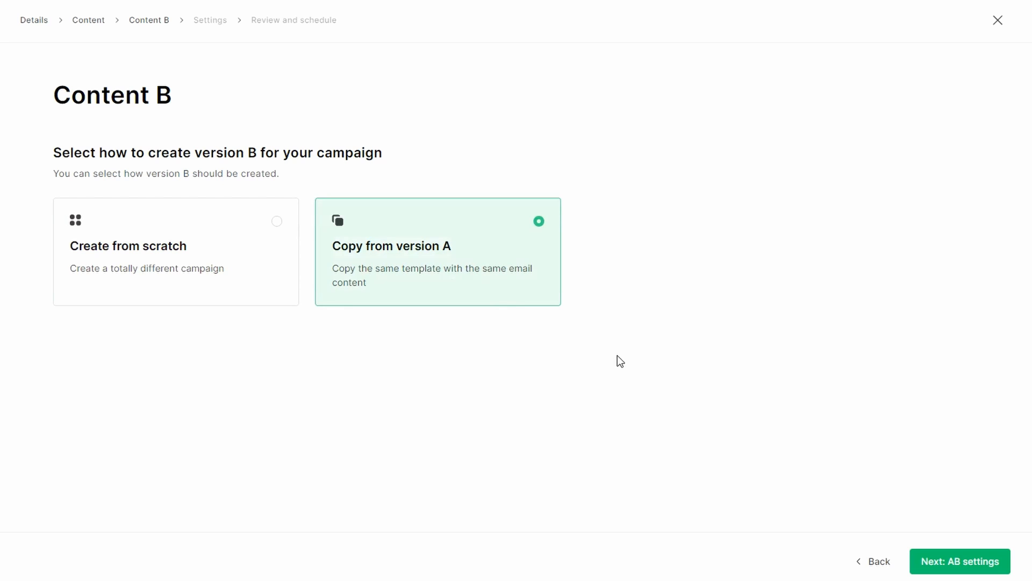
{"action": "left_click", "coordinate": [907, 555]}
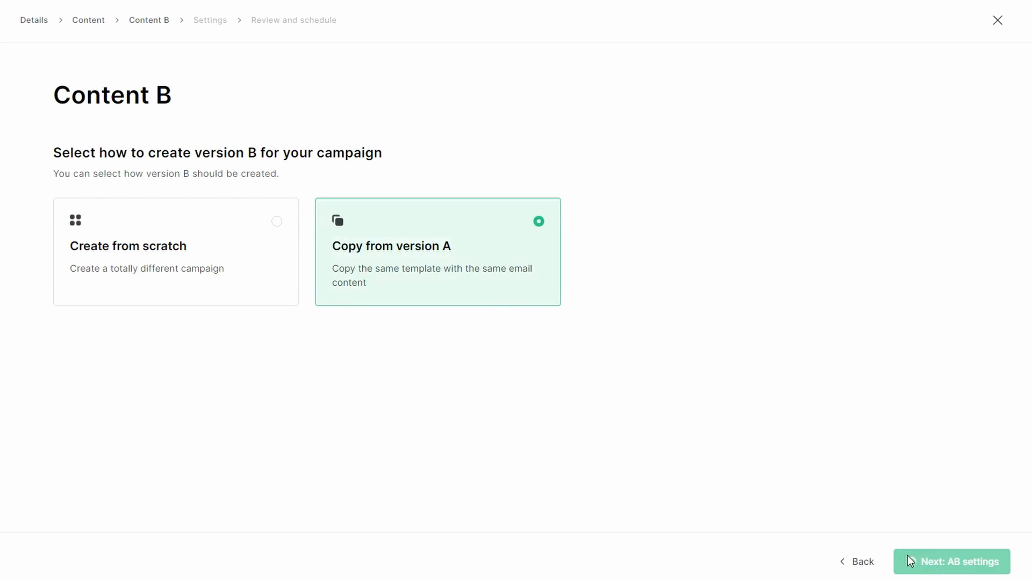
{"action": "left_click", "coordinate": [491, 411]}
{"action": "key", "text": "BackSpace"}
{"action": "type", "text": "B"}
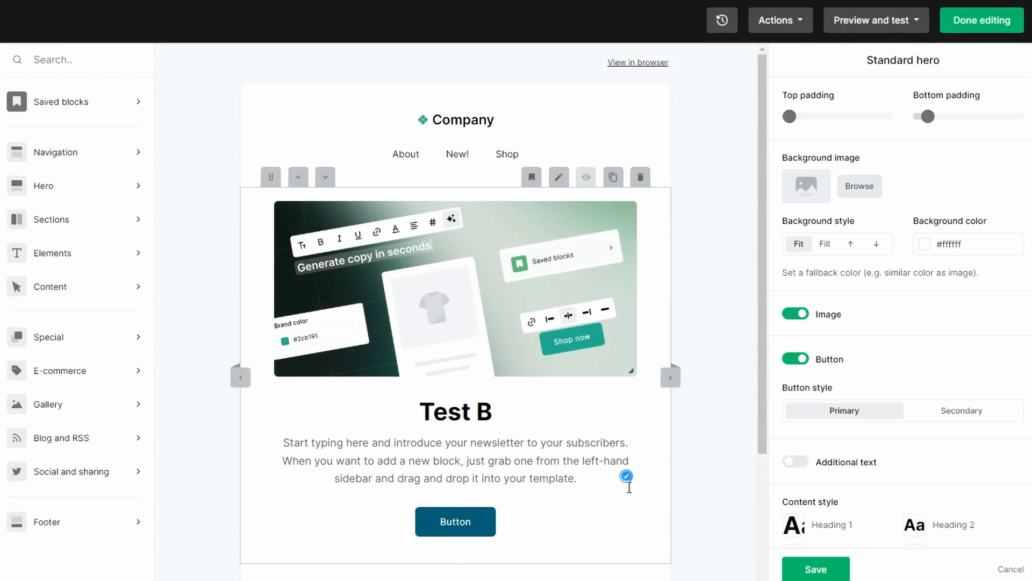
{"action": "left_click", "coordinate": [969, 30]}
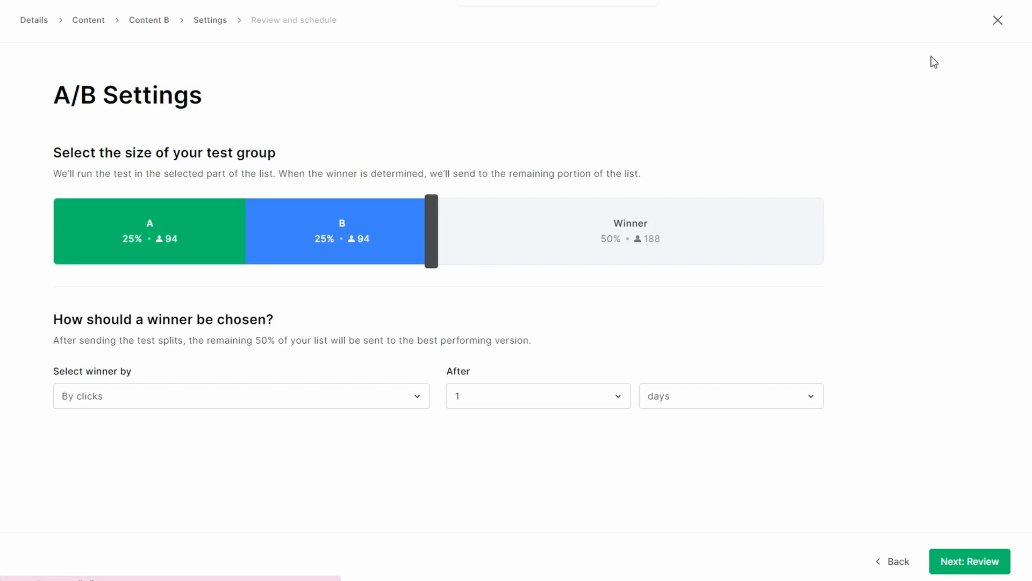
Set the A/B test groups to 10% each and keep clicks as the criterion for choosing the winner
{"action": "left_click_drag", "start_coordinate": [435, 246], "coordinate": [203, 262]}
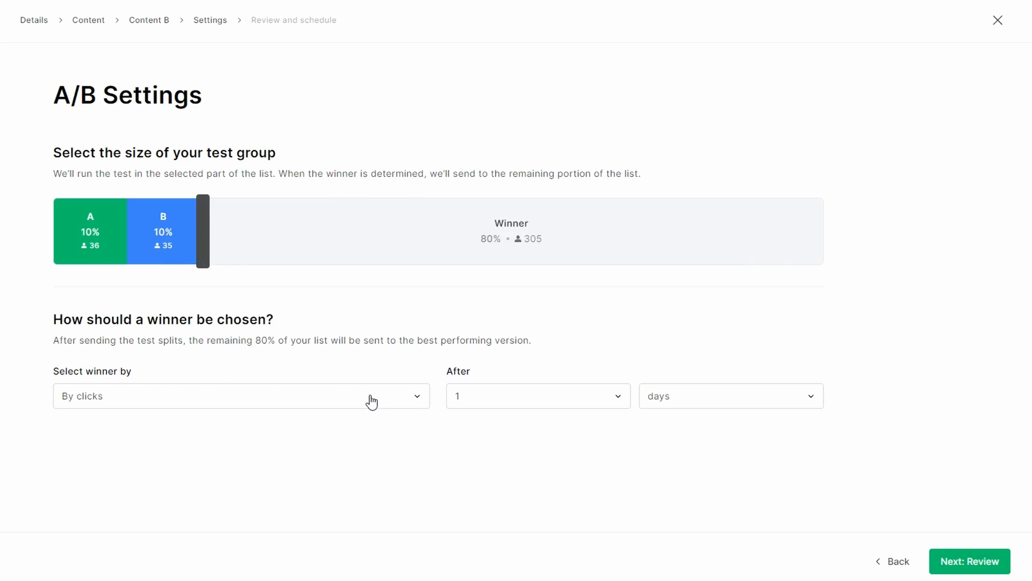
{"action": "left_click", "coordinate": [394, 397]}
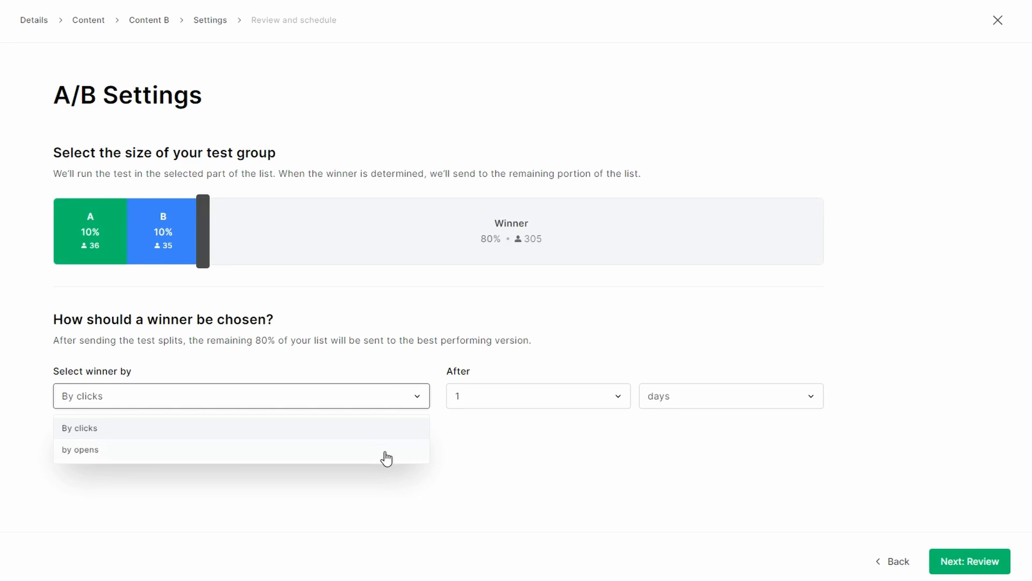
{"action": "left_click", "coordinate": [386, 450]}
{"action": "left_click", "coordinate": [404, 408]}
{"action": "left_click", "coordinate": [383, 430]}
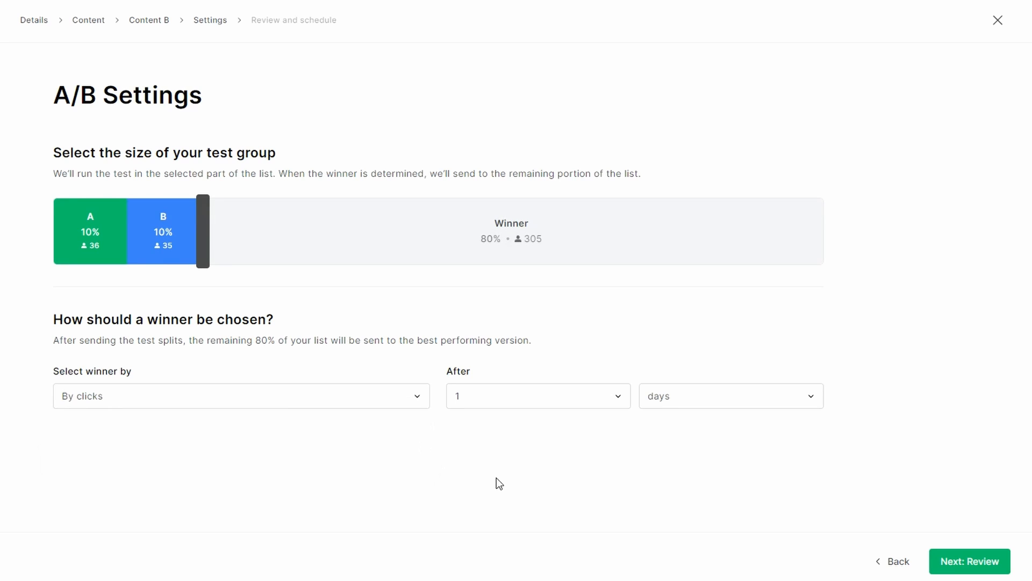
Set the winner to be chosen after 1 hour and proceed to the campaign review
{"action": "left_click", "coordinate": [685, 400]}
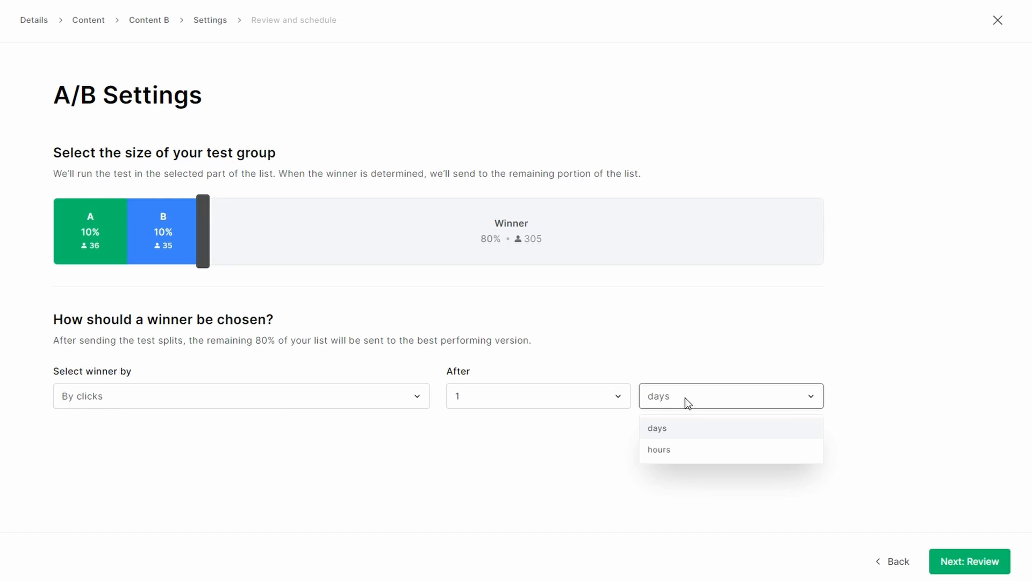
{"action": "left_click", "coordinate": [675, 451]}
{"action": "left_click", "coordinate": [975, 559]}
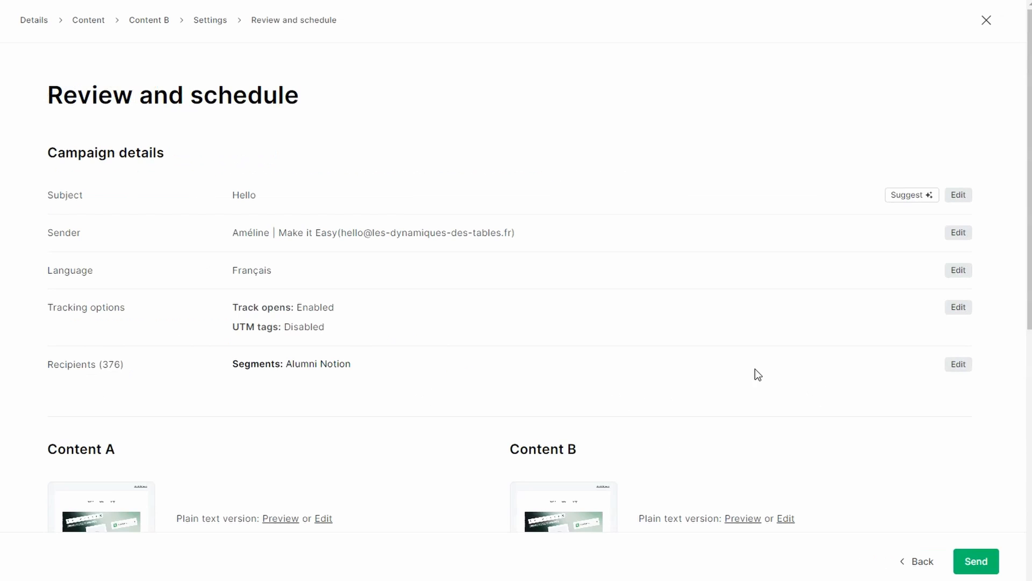
Choose Send later for the A/B campaign and pick a sending time in the schedule
{"action": "scroll", "coordinate": [756, 355], "scroll_direction": "down", "scroll_amount": 6}
{"action": "scroll", "coordinate": [757, 352], "scroll_direction": "down", "scroll_amount": 3}
{"action": "left_click", "coordinate": [456, 454]}
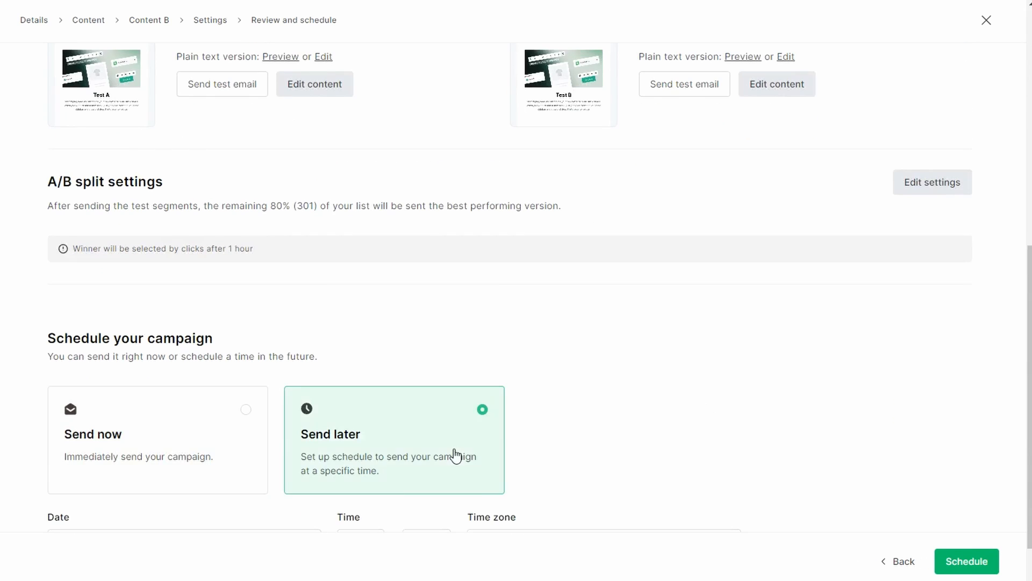
{"action": "scroll", "coordinate": [477, 452], "scroll_direction": "down", "scroll_amount": 1}
{"action": "left_click", "coordinate": [376, 489]}
{"action": "left_click", "coordinate": [352, 432]}
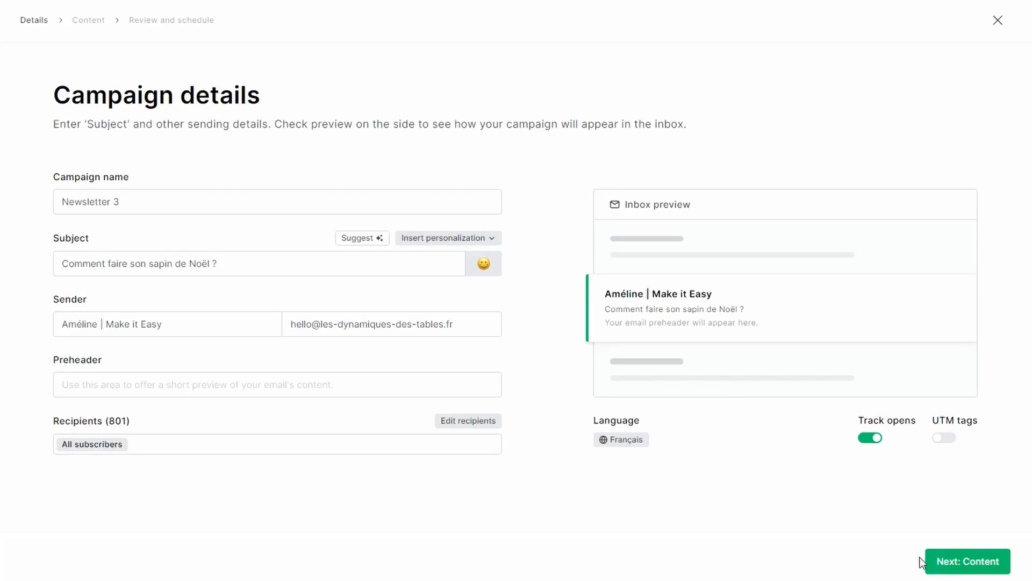
Proceed to the email design choices and browse the template gallery and recent emails, filtering the latter to Automations
{"action": "left_click", "coordinate": [937, 561]}
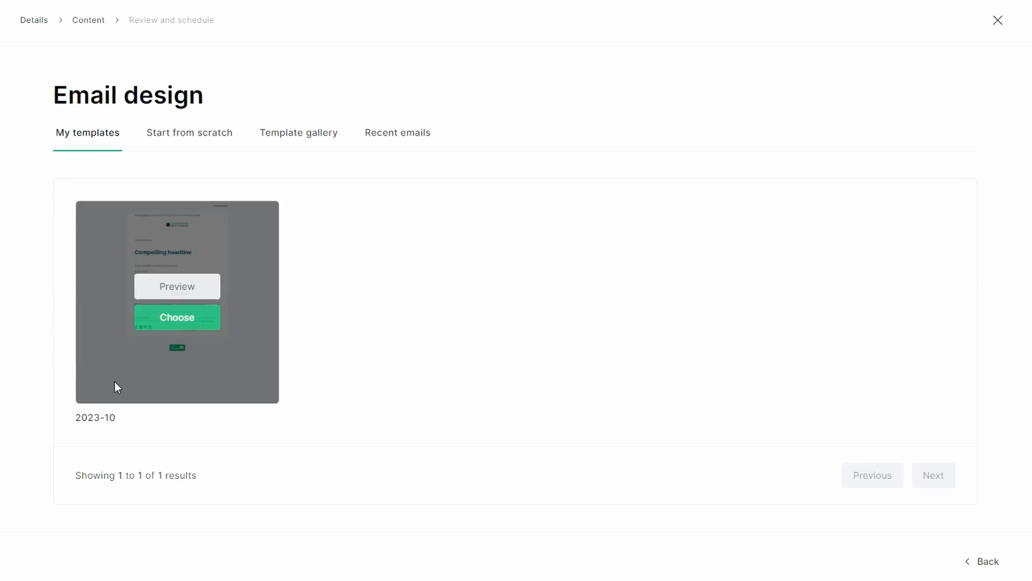
{"action": "left_click", "coordinate": [297, 136]}
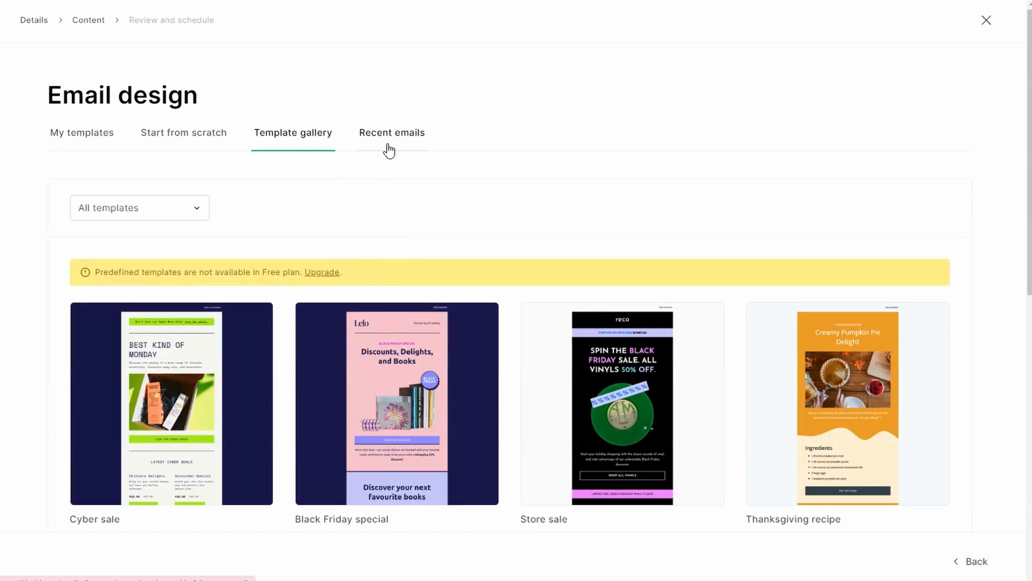
{"action": "left_click", "coordinate": [390, 152]}
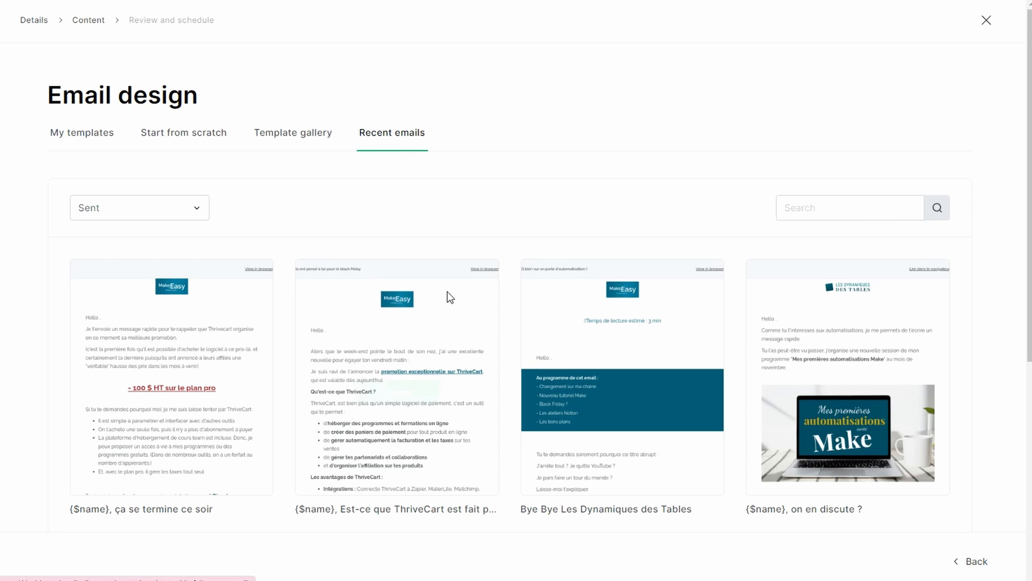
{"action": "left_click", "coordinate": [185, 211]}
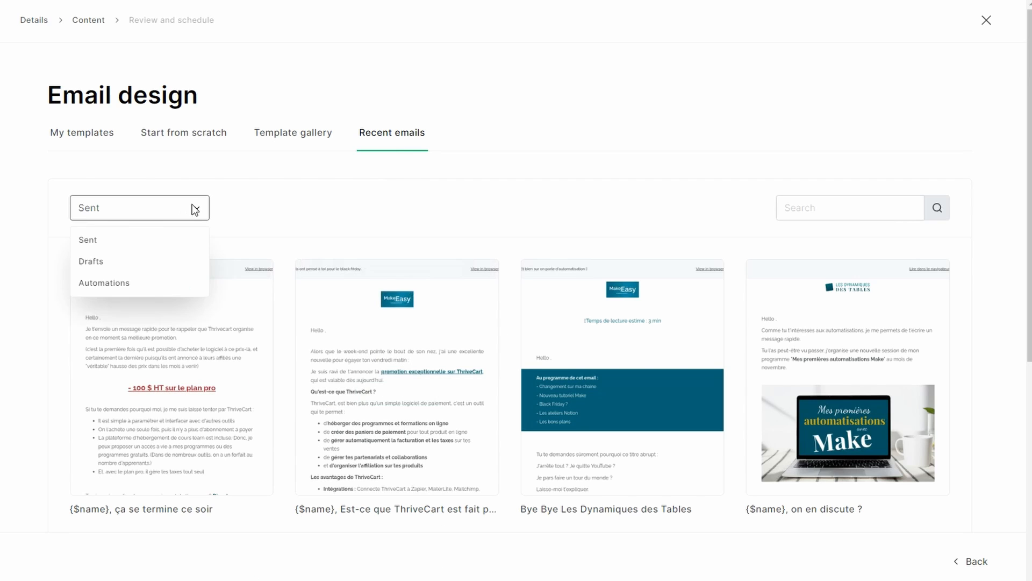
{"action": "left_click", "coordinate": [175, 281]}
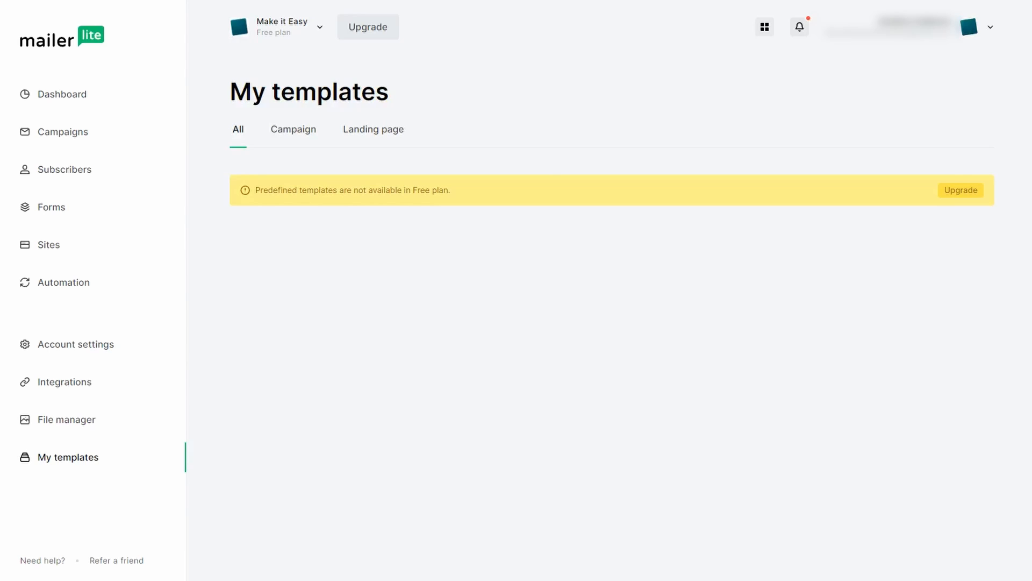
Start a new automation from scratch and add an email step below the Alumni group trigger
{"action": "left_click", "coordinate": [77, 289]}
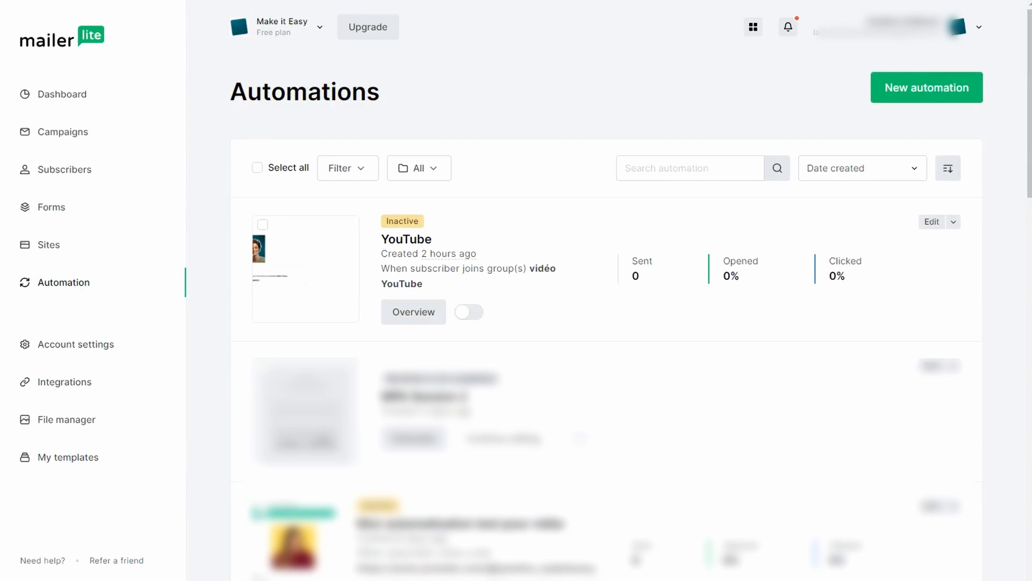
{"action": "left_click", "coordinate": [935, 97]}
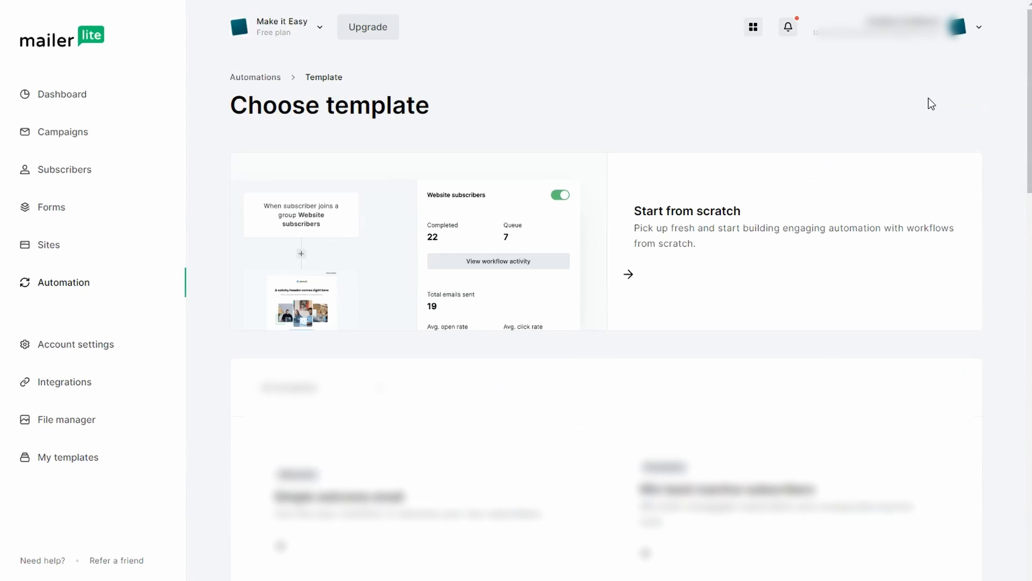
{"action": "left_click", "coordinate": [623, 283]}
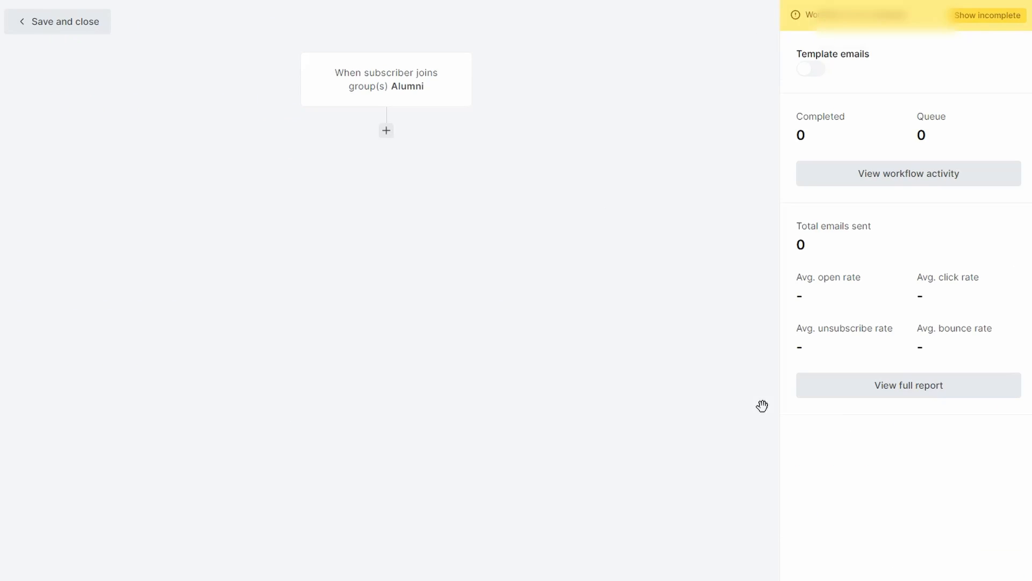
{"action": "left_click", "coordinate": [386, 130]}
{"action": "left_click", "coordinate": [237, 216]}
Set the first email's name and subject to "template_email_1" and its language to Français, and complete its design
{"action": "left_click", "coordinate": [836, 92]}
{"action": "type", "text": "template_email_1"}
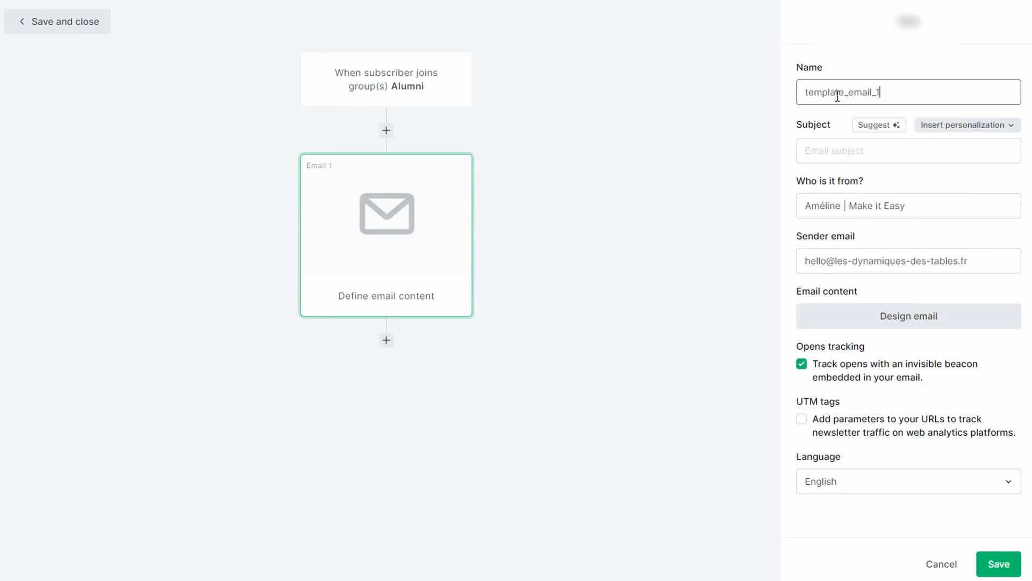
{"action": "left_click", "coordinate": [852, 152]}
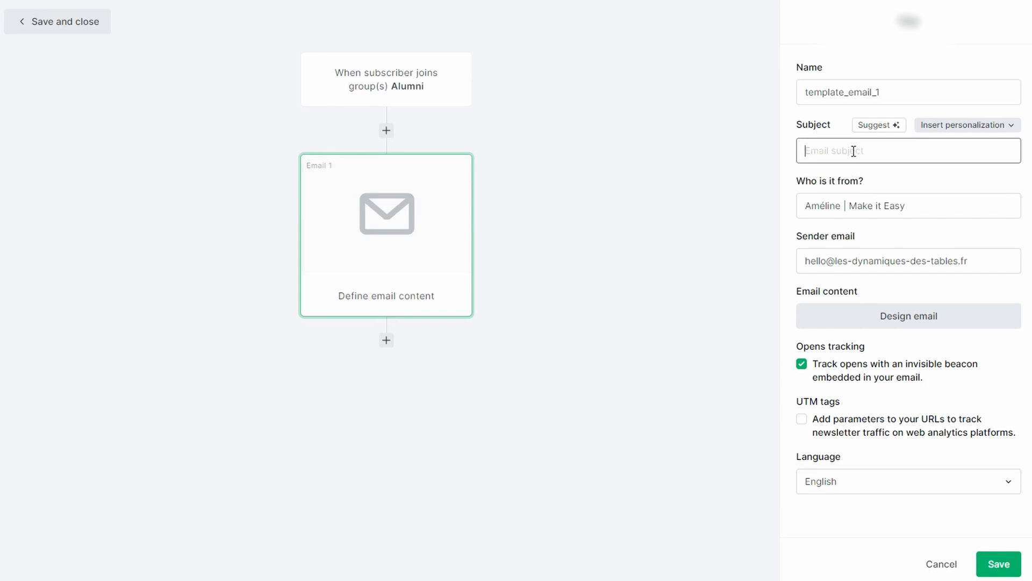
{"action": "left_click", "coordinate": [850, 481]}
{"action": "left_click", "coordinate": [844, 451]}
{"action": "left_click", "coordinate": [897, 323]}
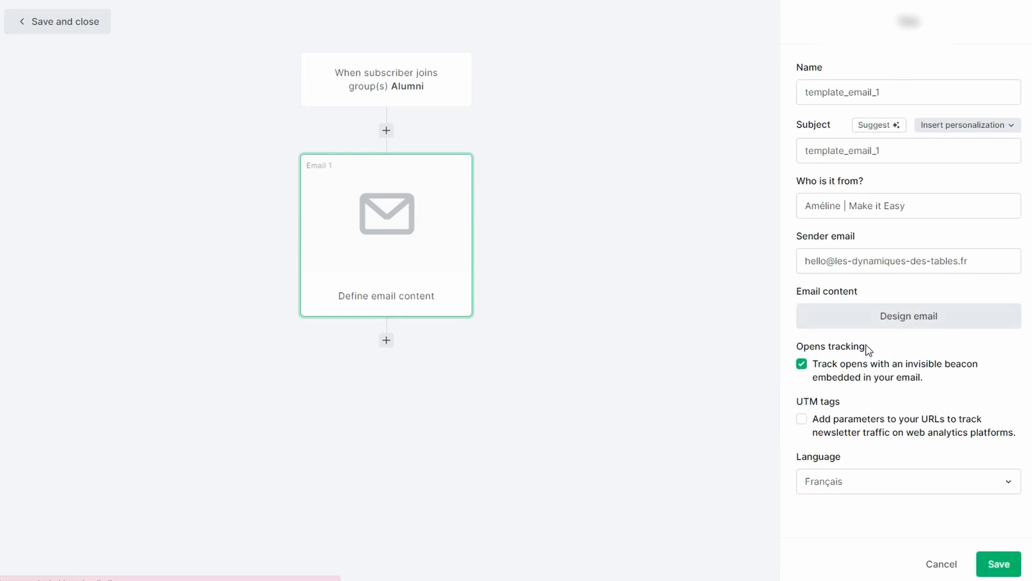
{"action": "left_click", "coordinate": [982, 22]}
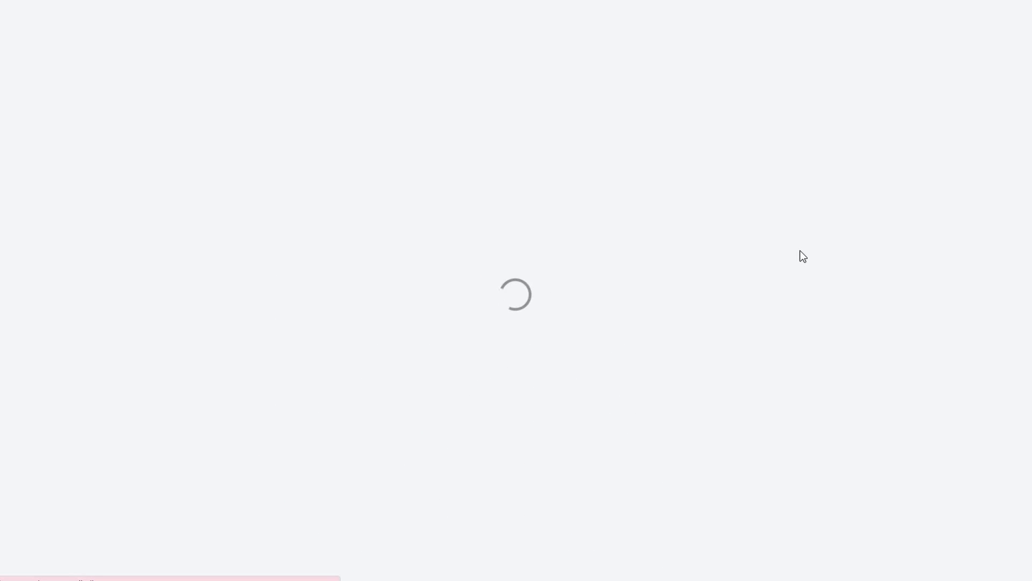
Add a second email step below the first, name it "template_email_2" and set its language to Français
{"action": "left_click", "coordinate": [386, 342]}
{"action": "left_click", "coordinate": [261, 430]}
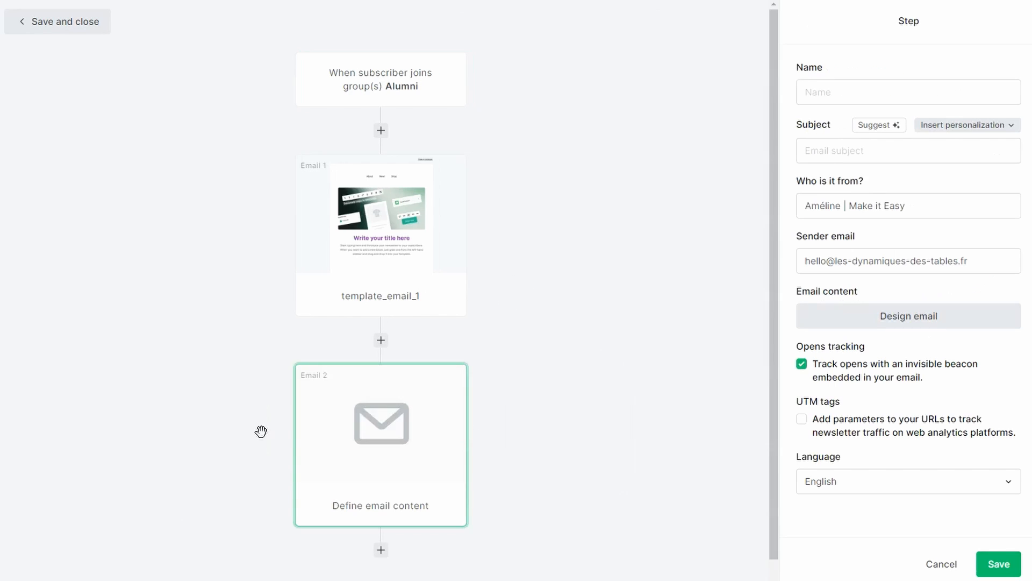
{"action": "left_click", "coordinate": [908, 92]}
{"action": "type", "text": "template_email_2"}
{"action": "left_click", "coordinate": [820, 483]}
{"action": "left_click", "coordinate": [823, 452]}
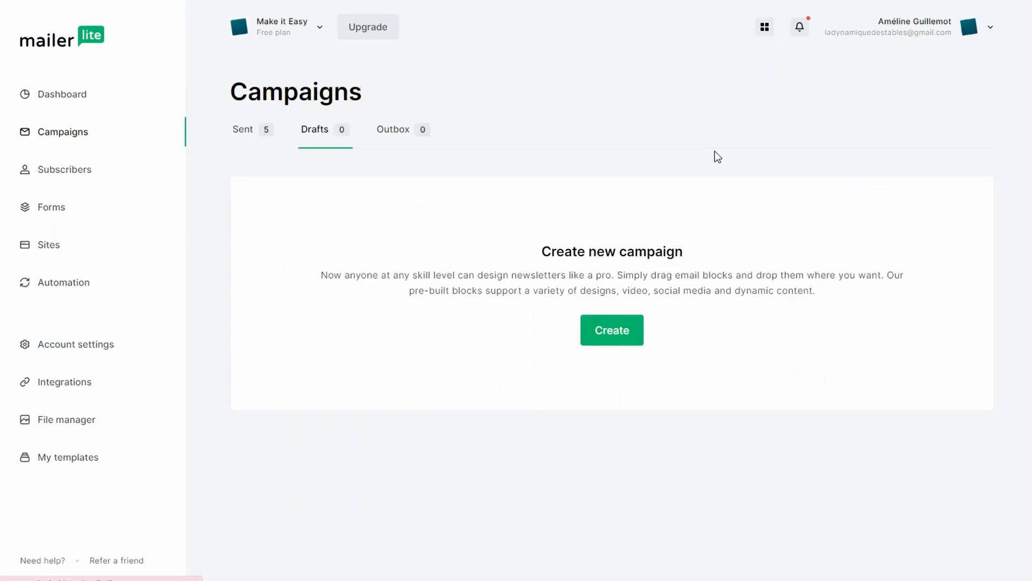
Create a new campaign named "test", fill in its subject and continue to its content
{"action": "left_click", "coordinate": [612, 330]}
{"action": "left_click", "coordinate": [81, 311]}
{"action": "left_click", "coordinate": [134, 200]}
{"action": "type", "text": "test"}
{"action": "left_click", "coordinate": [100, 260]}
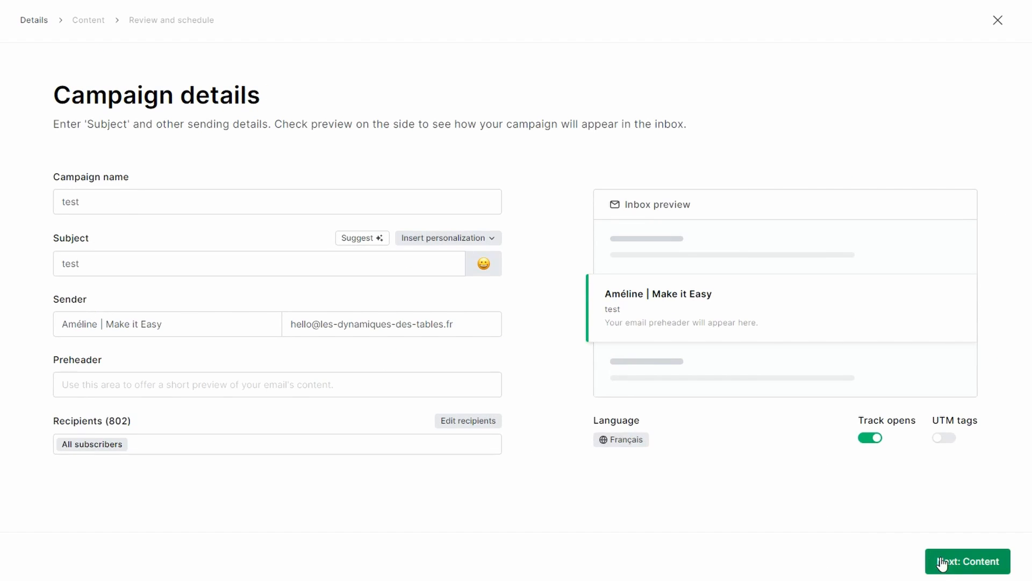
{"action": "left_click", "coordinate": [941, 559]}
Filter the recent emails to Automations and search them for "template_email"
{"action": "left_click", "coordinate": [395, 134]}
{"action": "left_click", "coordinate": [201, 207]}
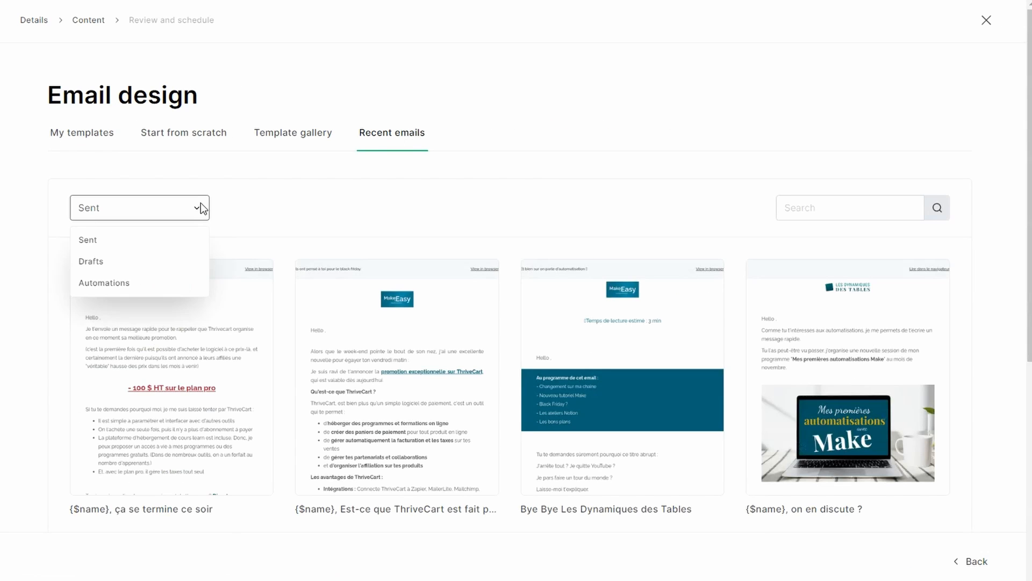
{"action": "left_click", "coordinate": [139, 283]}
{"action": "left_click", "coordinate": [833, 209]}
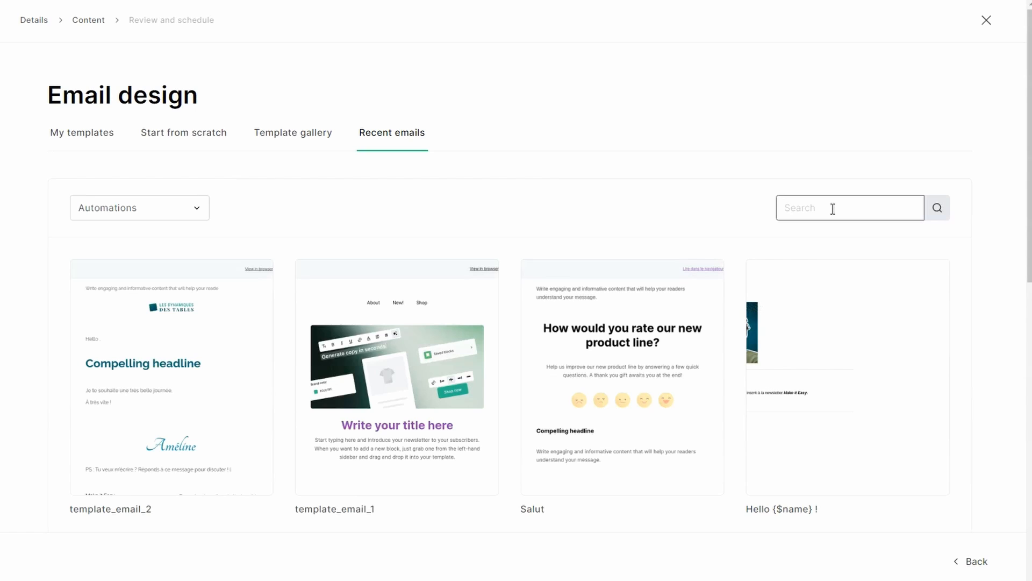
{"action": "type", "text": "template_email"}
{"action": "key", "text": "Return"}
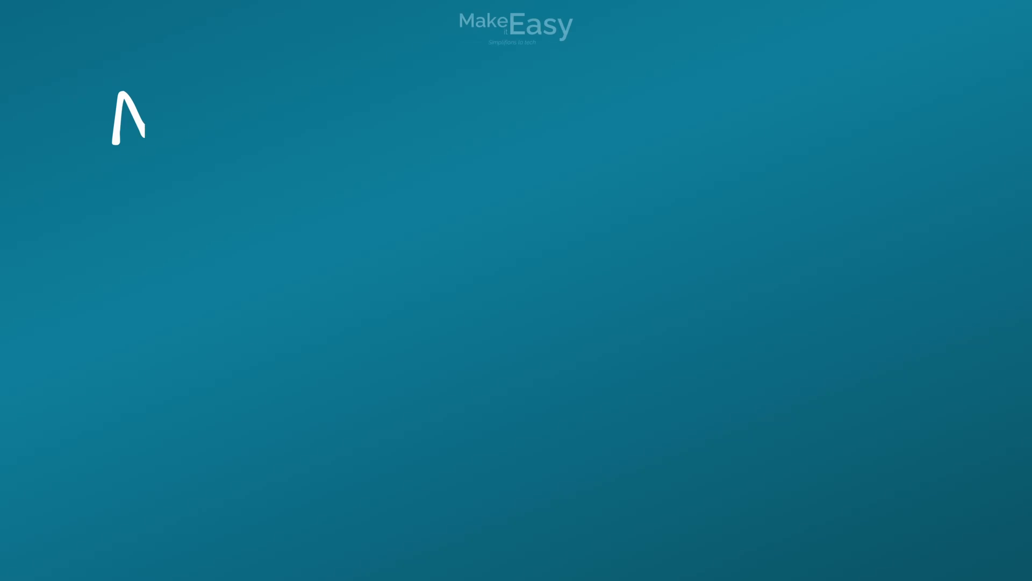